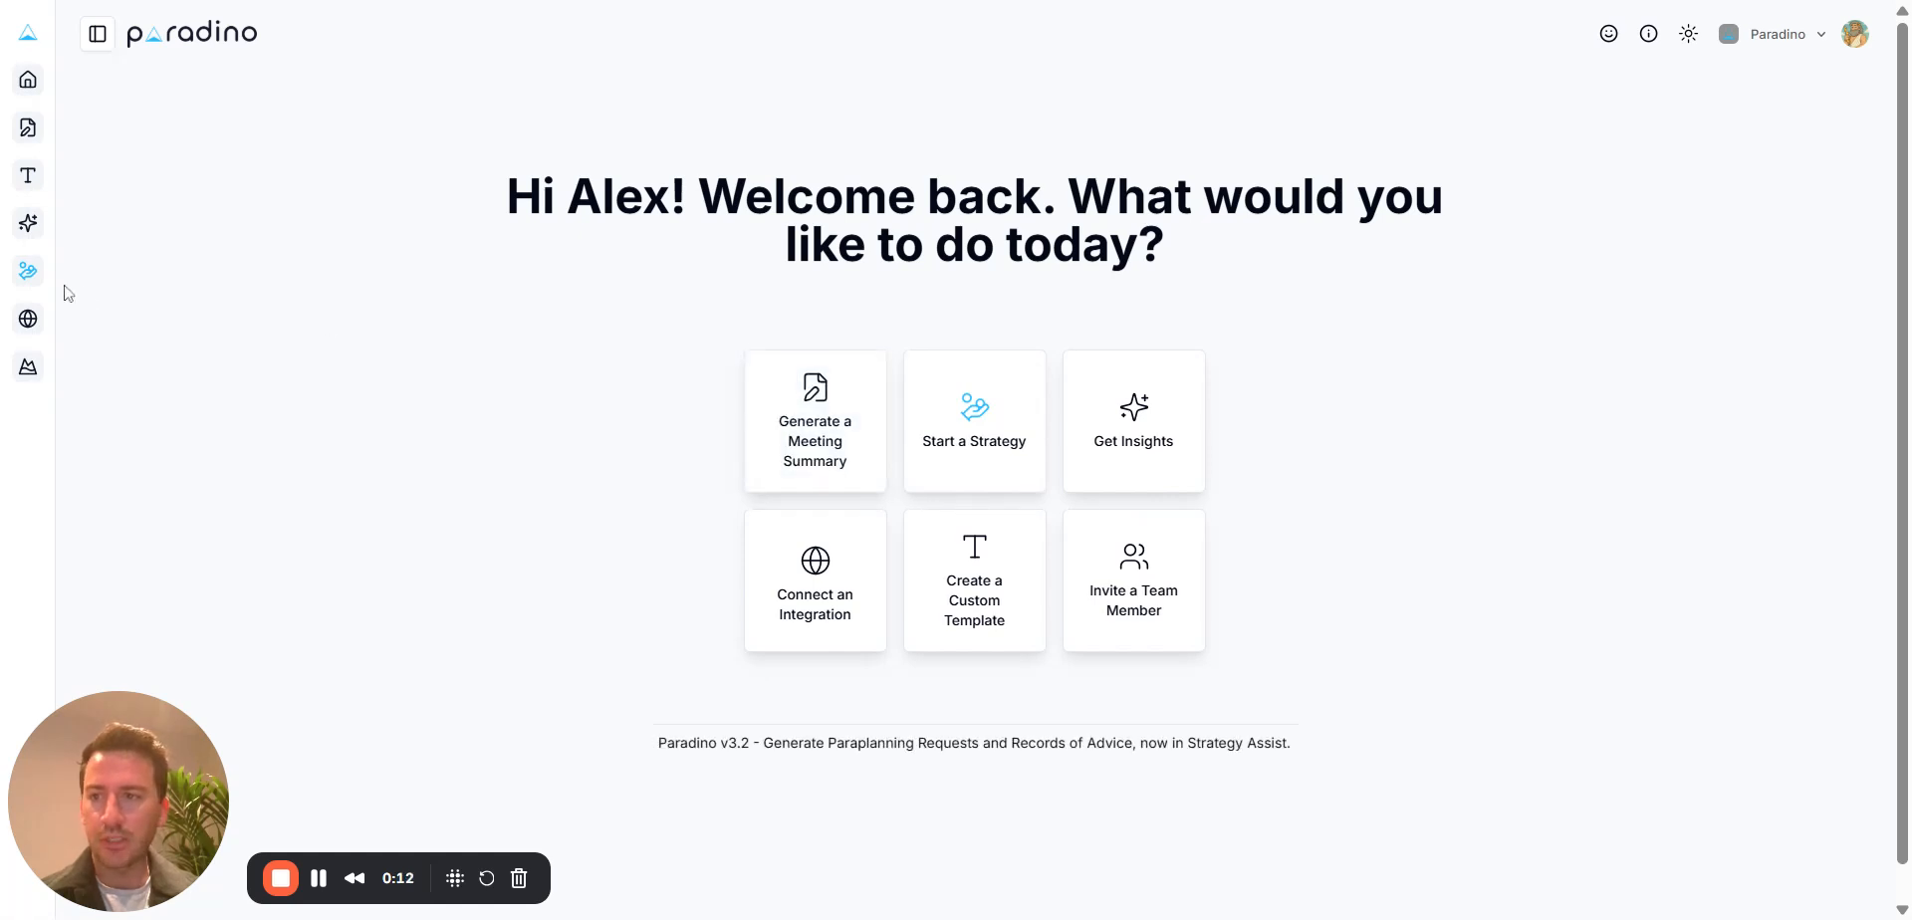
- Start a new strategy in the strategy assistant and name it with the adviser's first name followed by "Strategy RoA 17th"
click(25, 275)
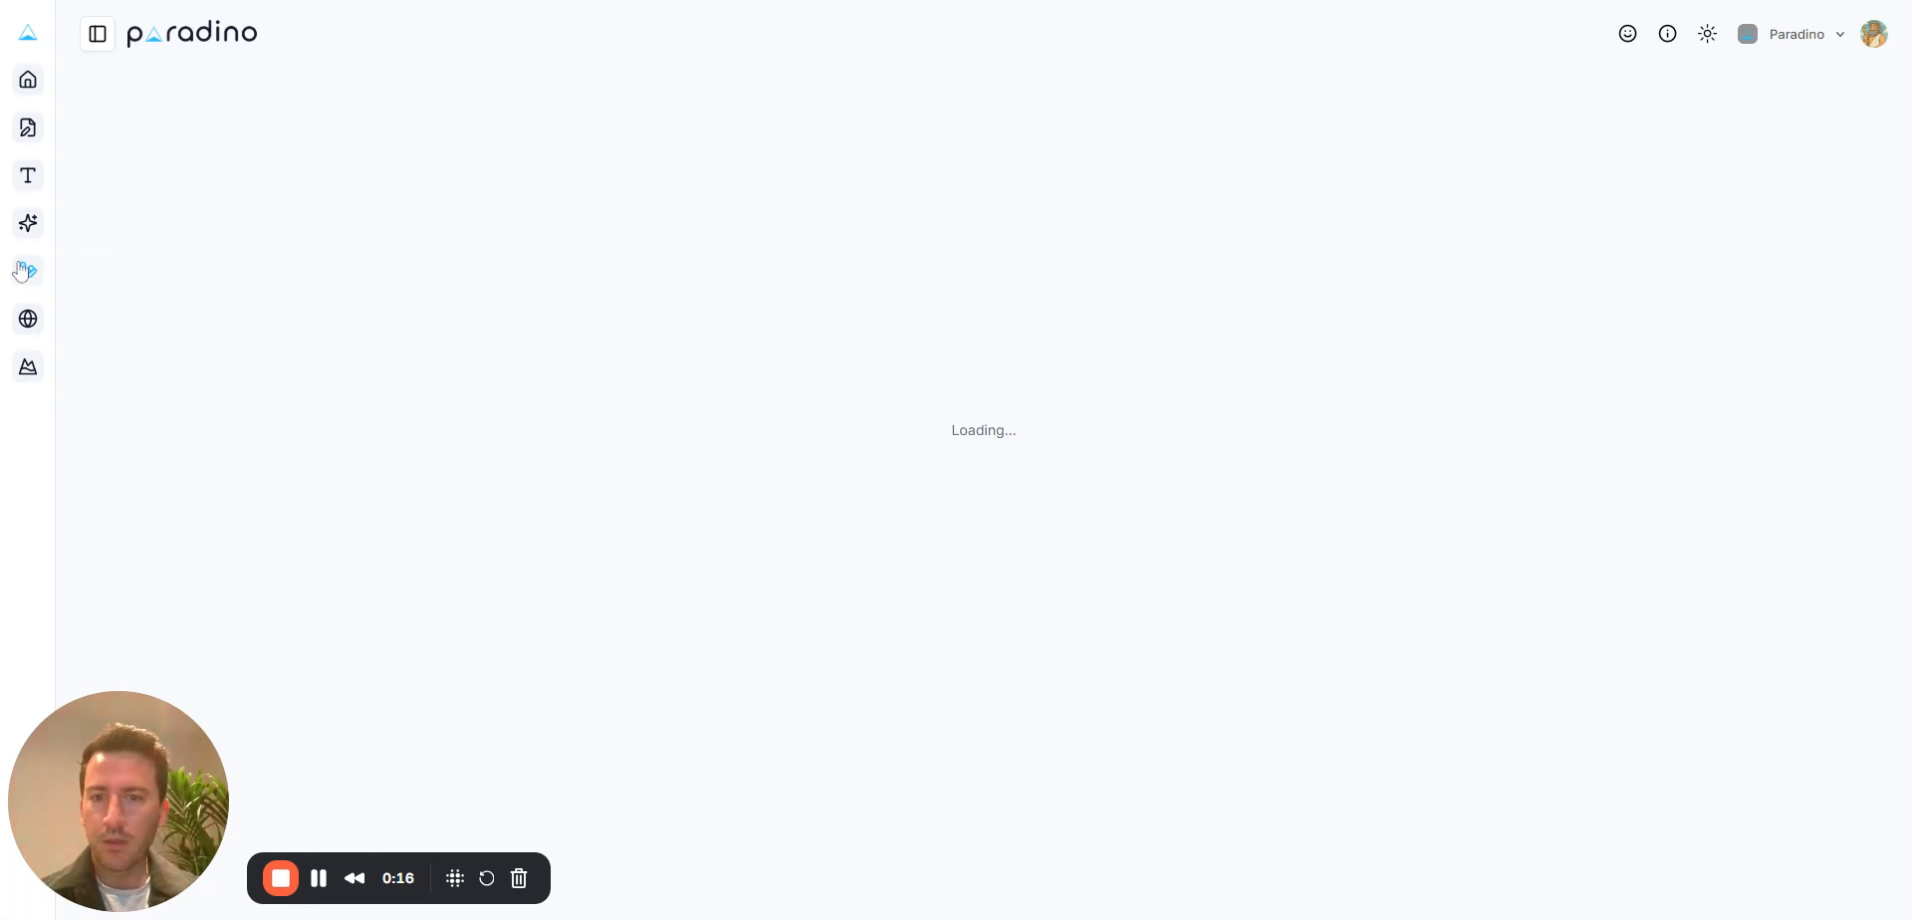
click(1751, 88)
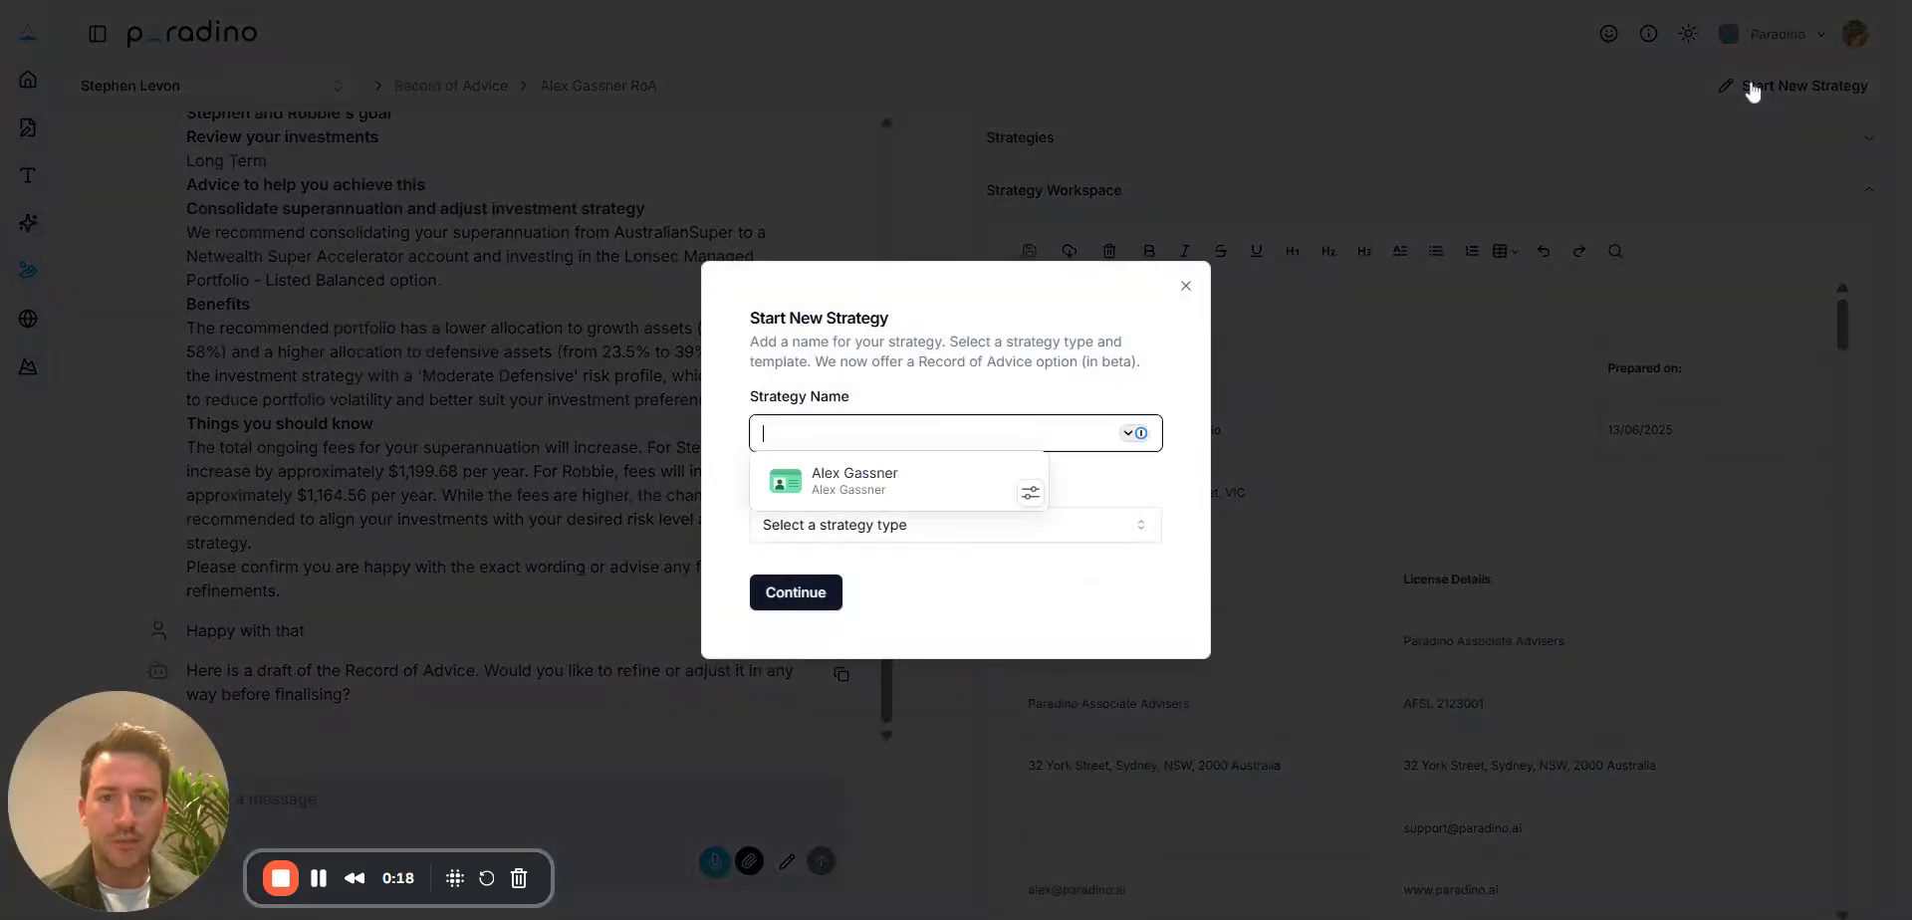
text(Alex S)
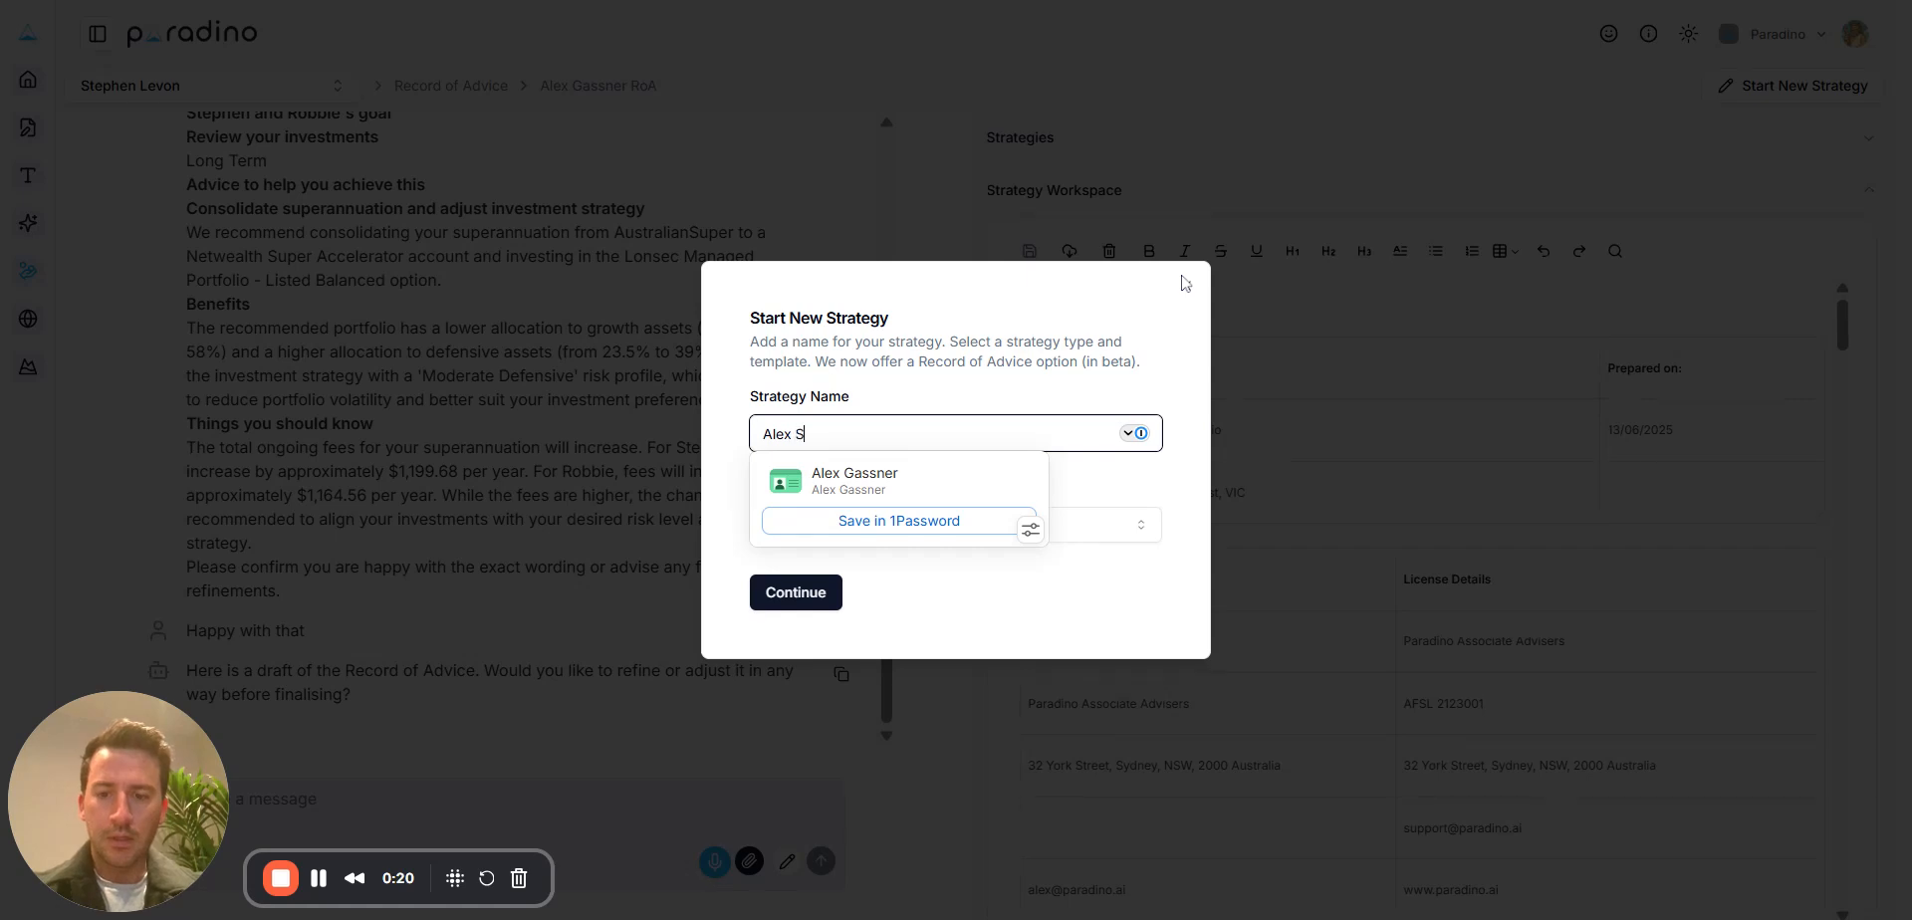
text(trategy RoA)
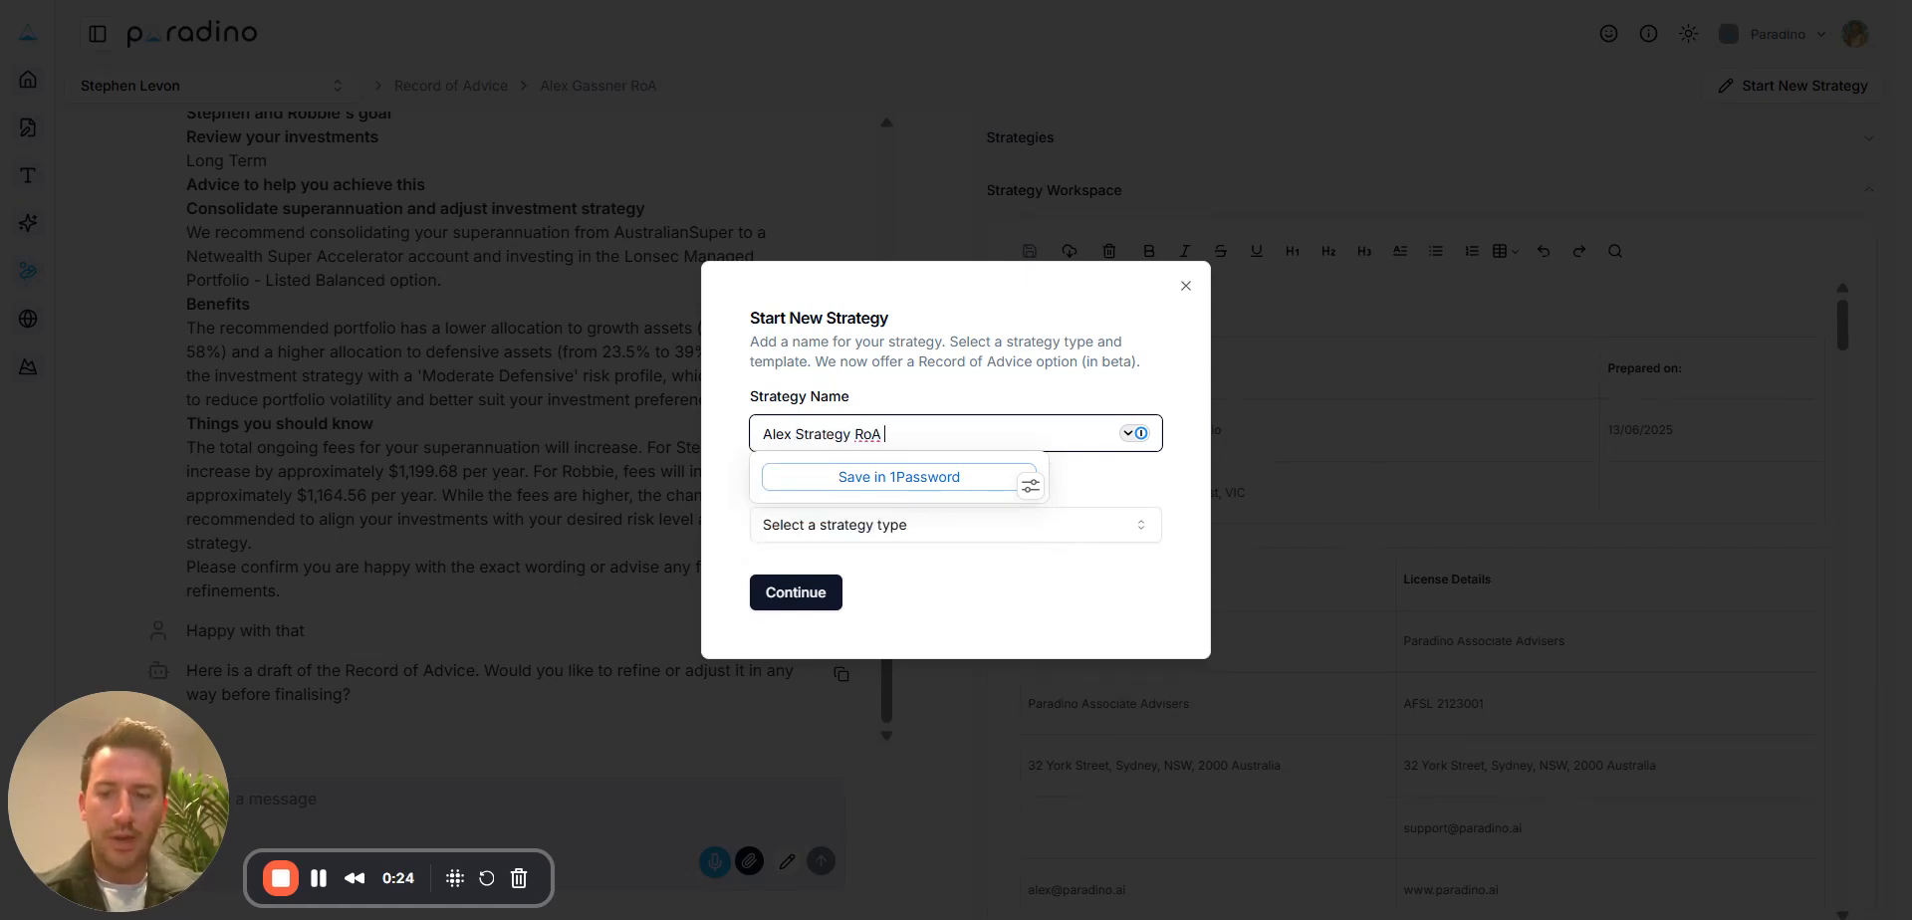
text( 17th)
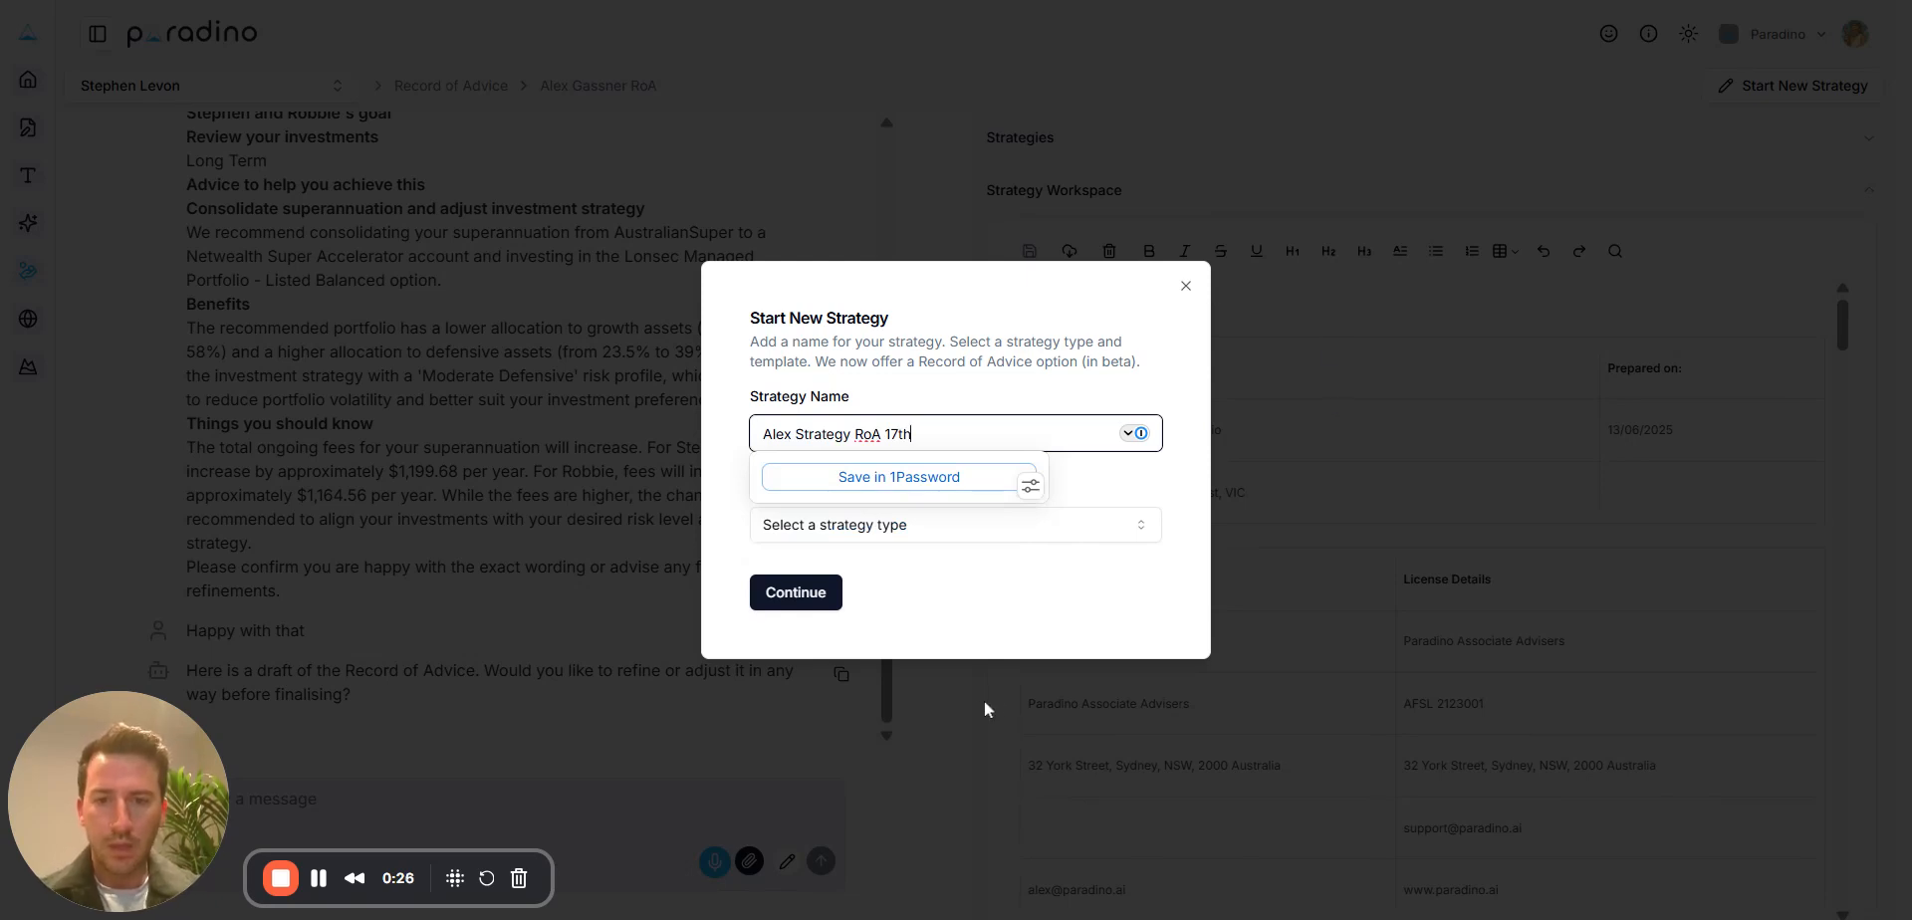
- Set the strategy type to Record of Advice with the default RoA / Paradino template and create the strategy
click(956, 524)
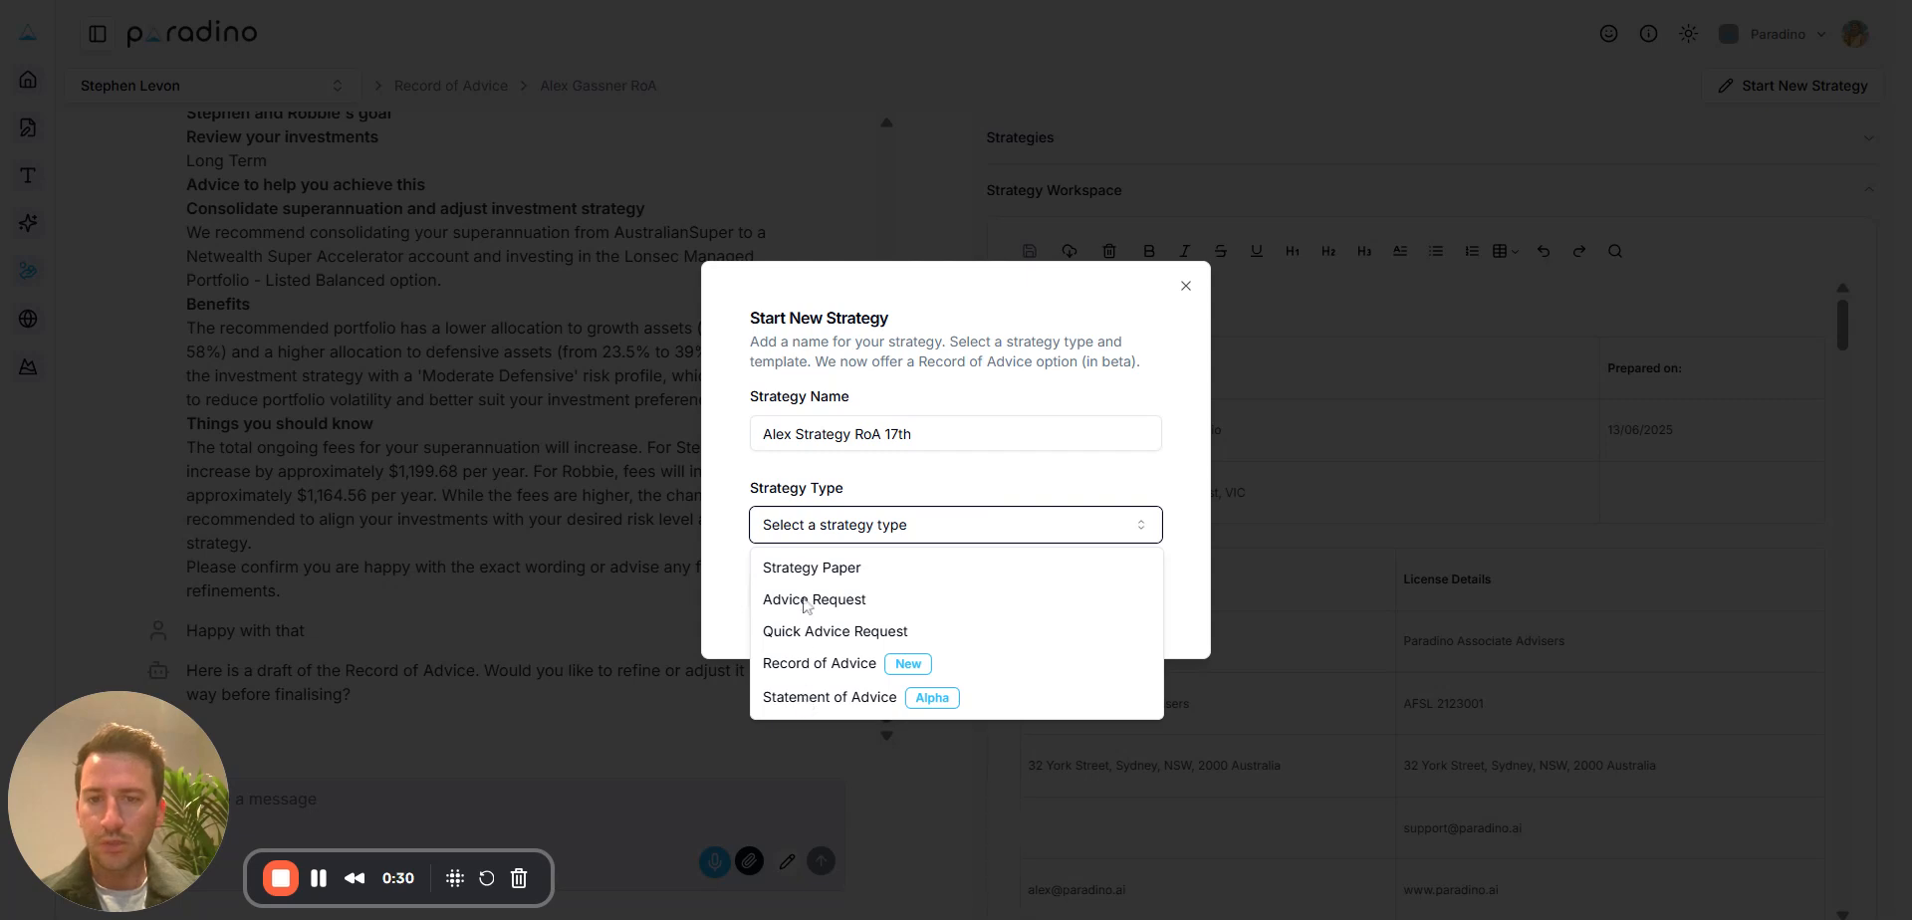
click(821, 664)
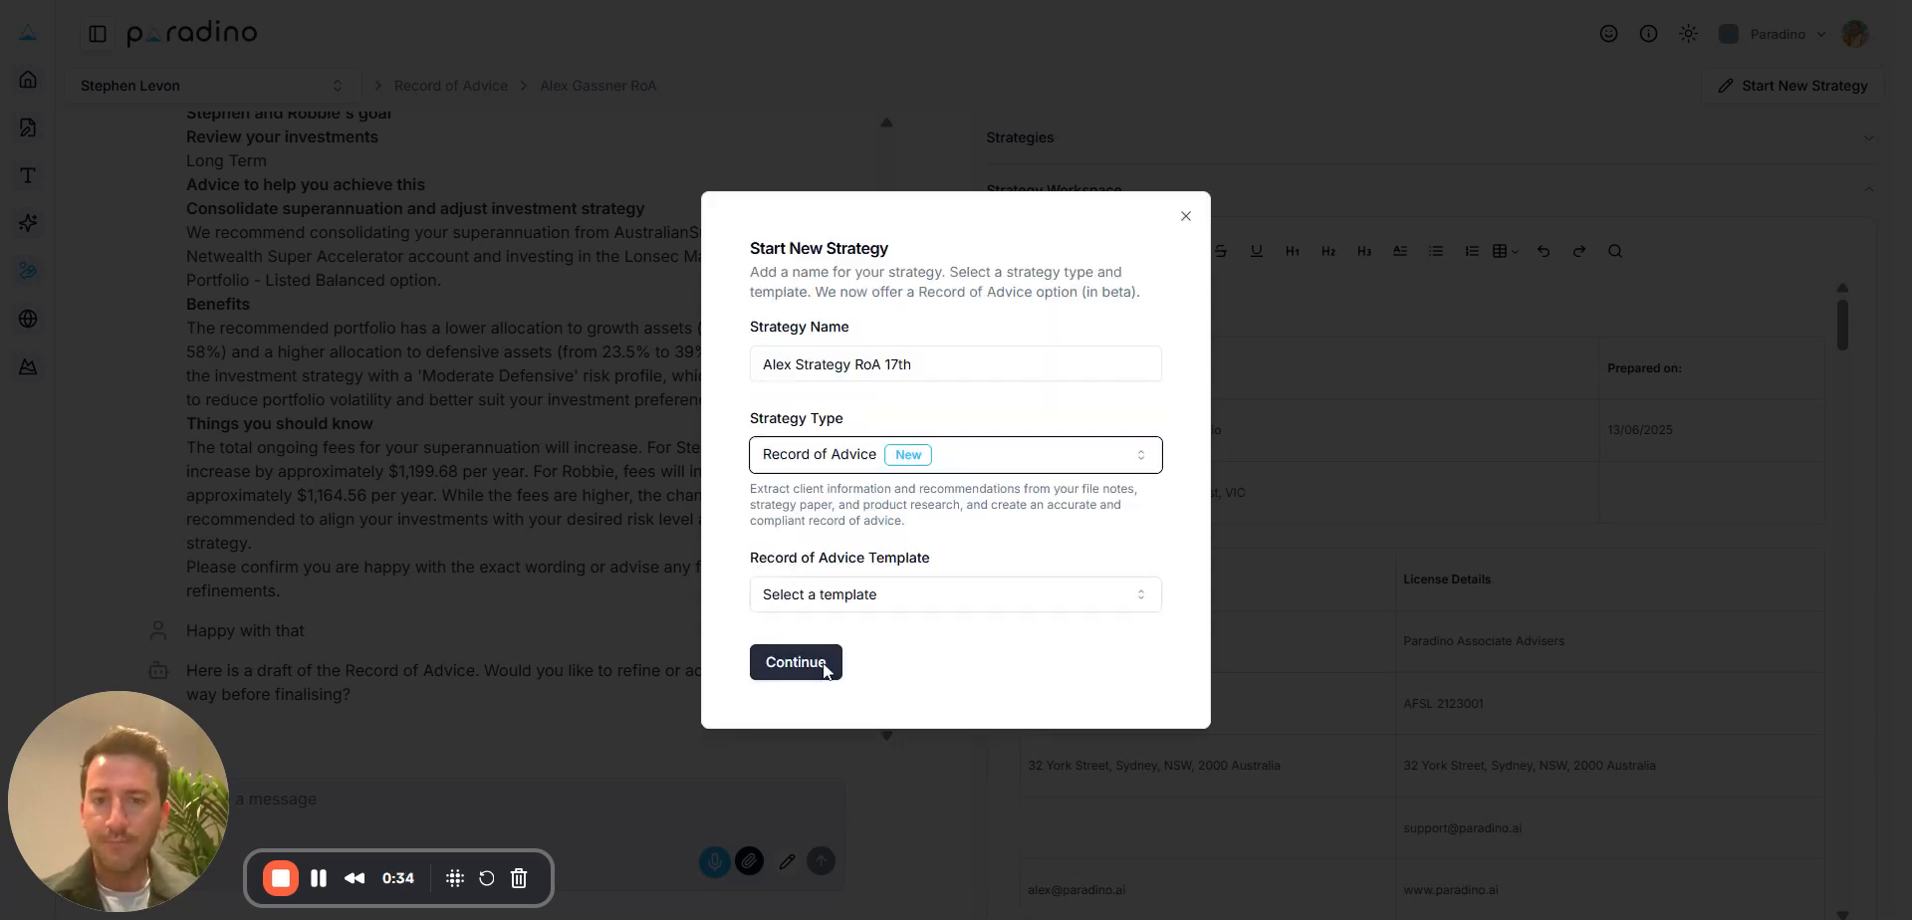
click(889, 605)
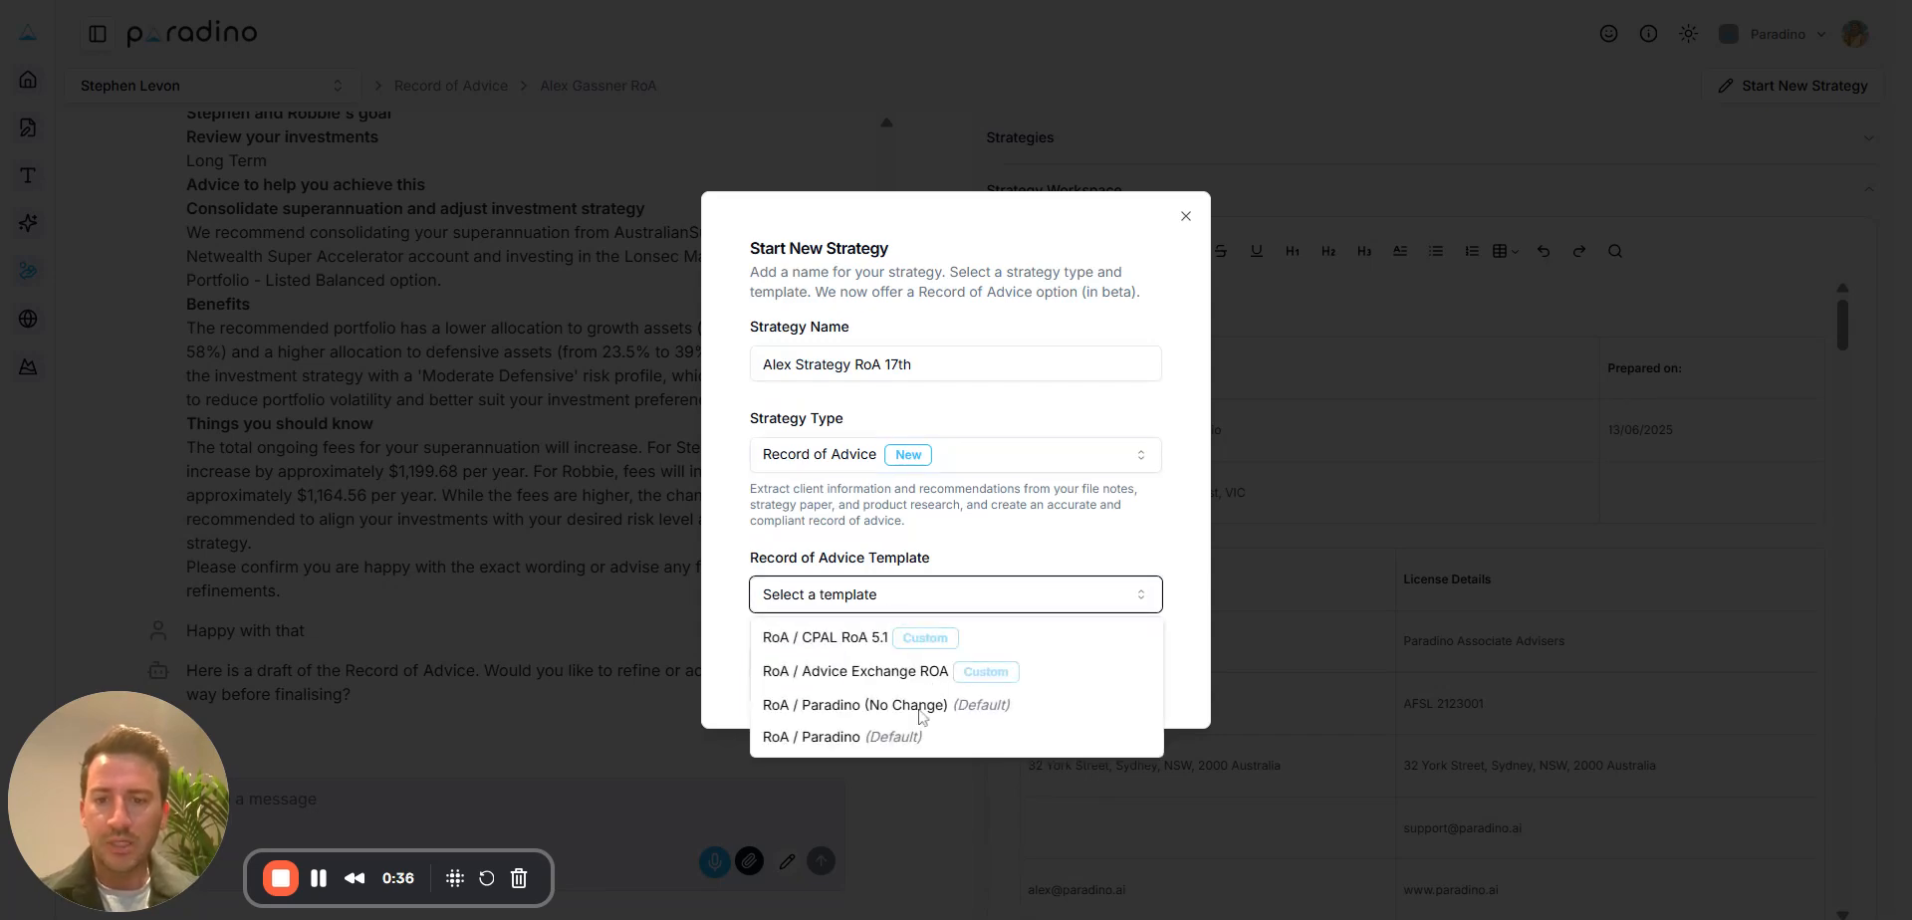
click(883, 738)
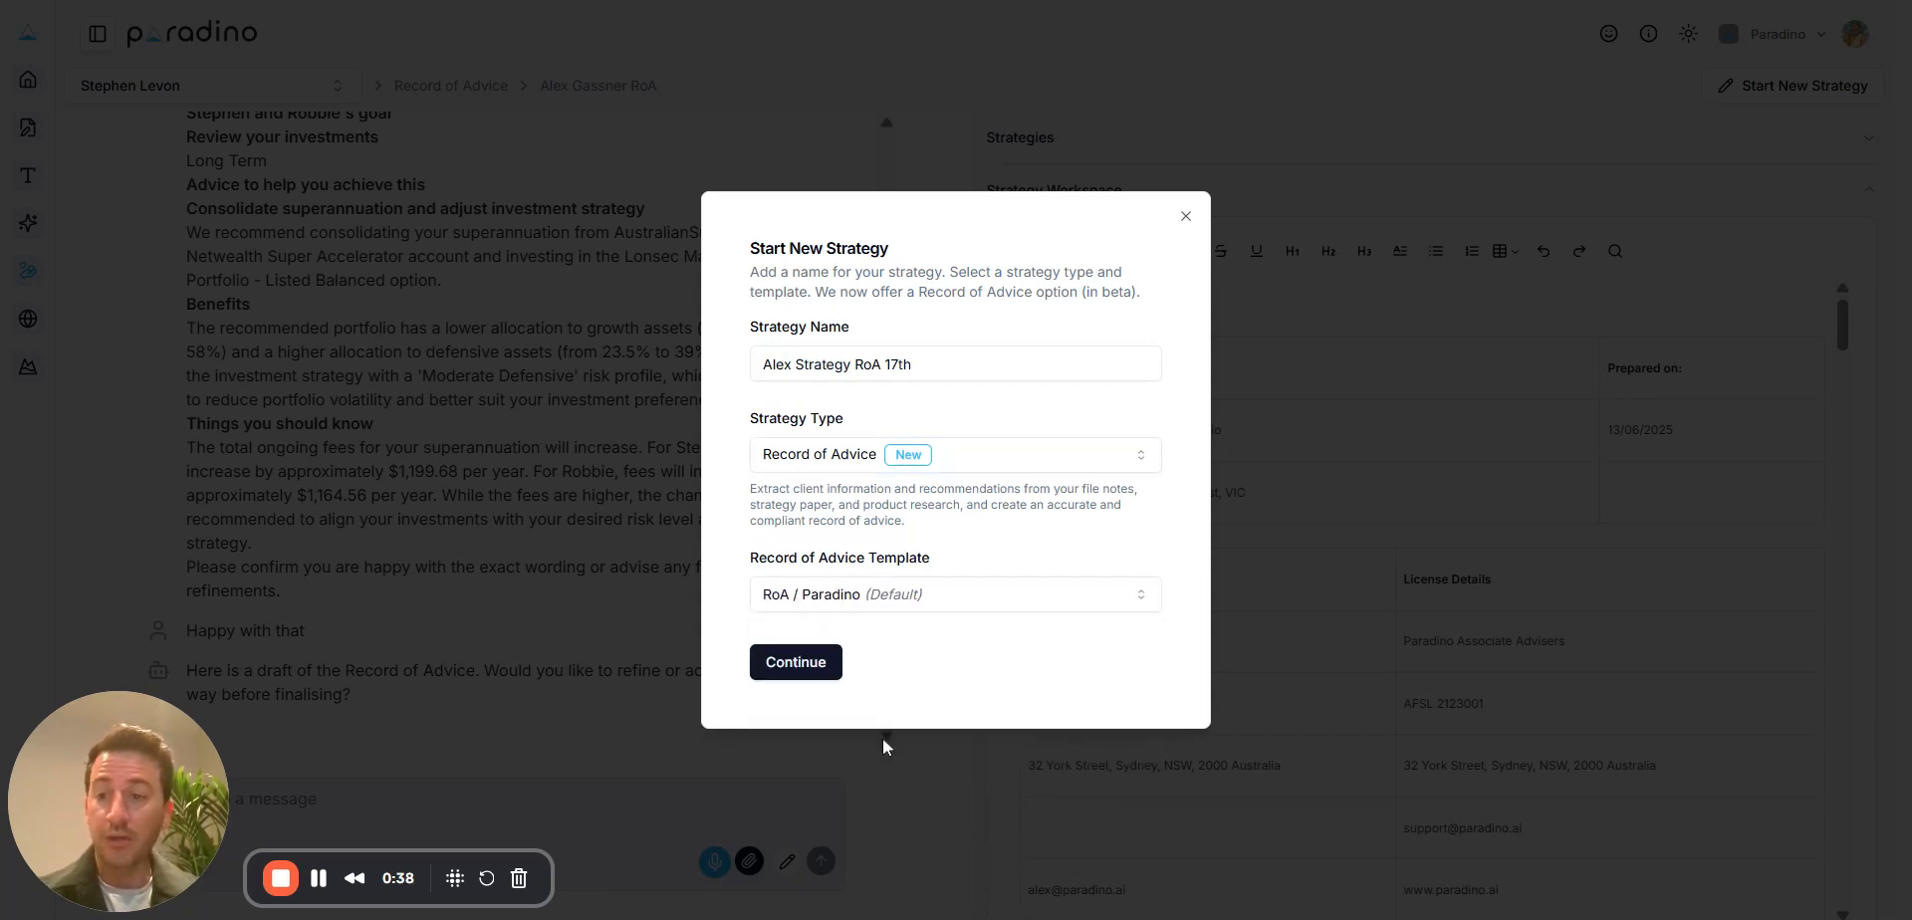
click(796, 665)
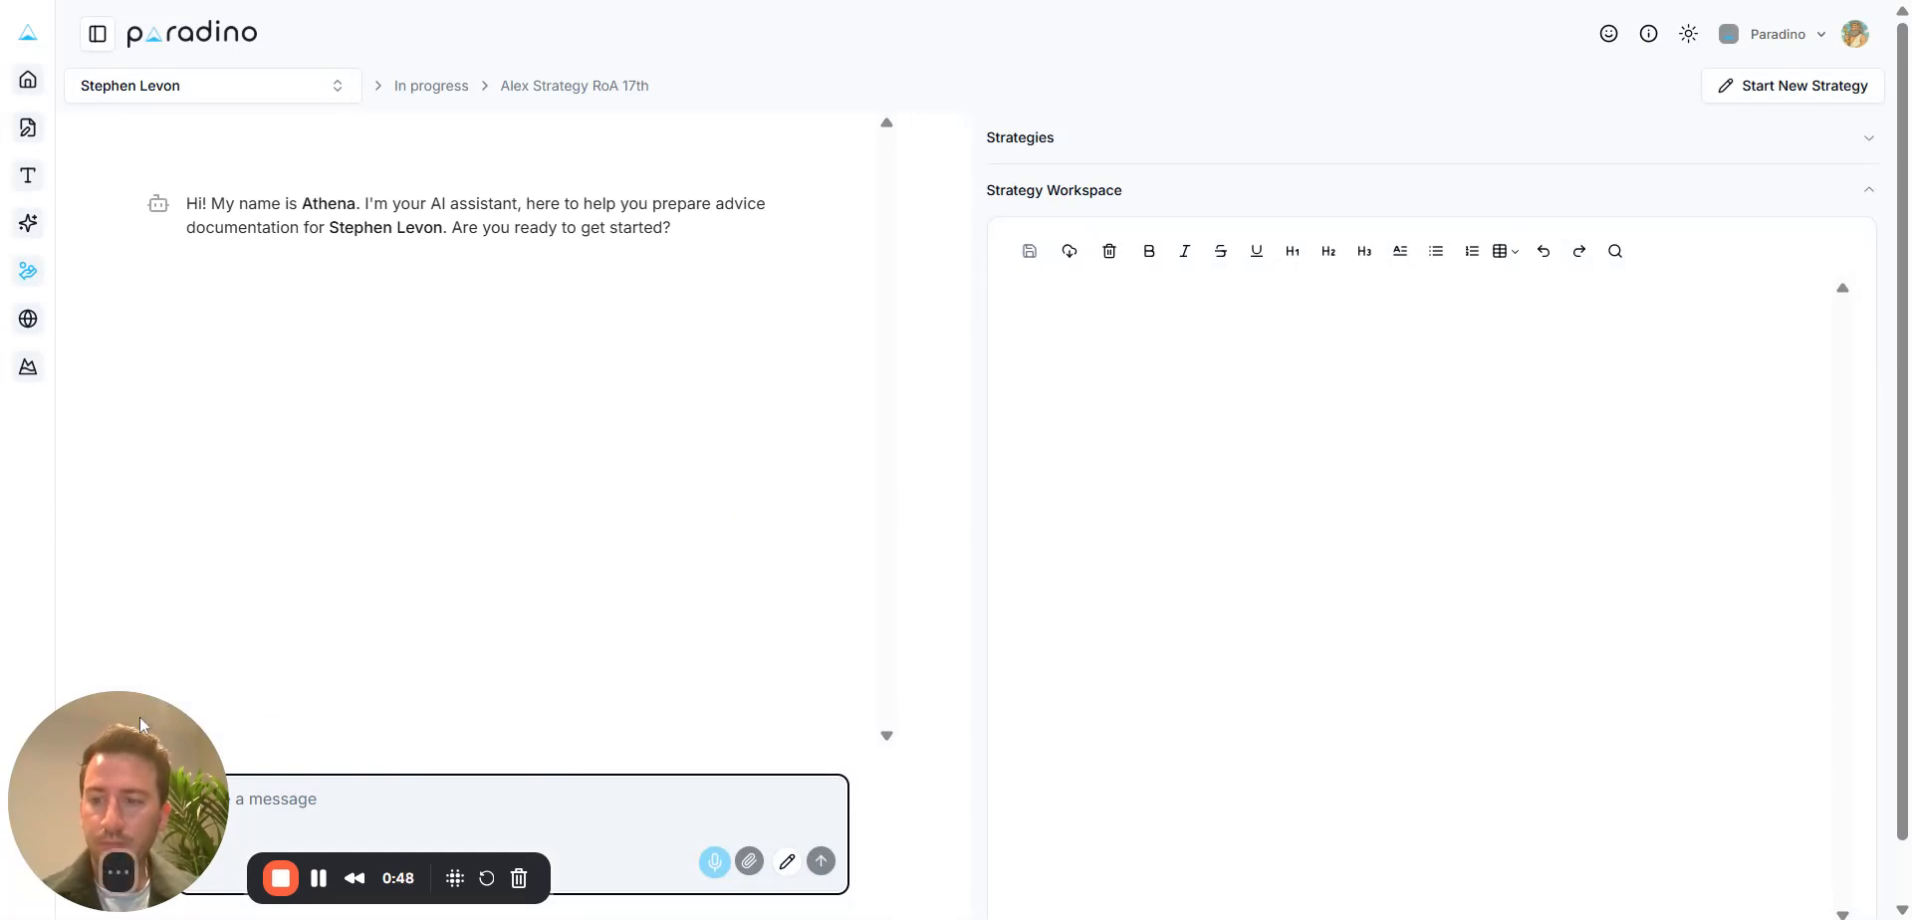
- Reply "yes" to the AI assistant to begin preparing the advice documentation
drag(192, 722, 1791, 408)
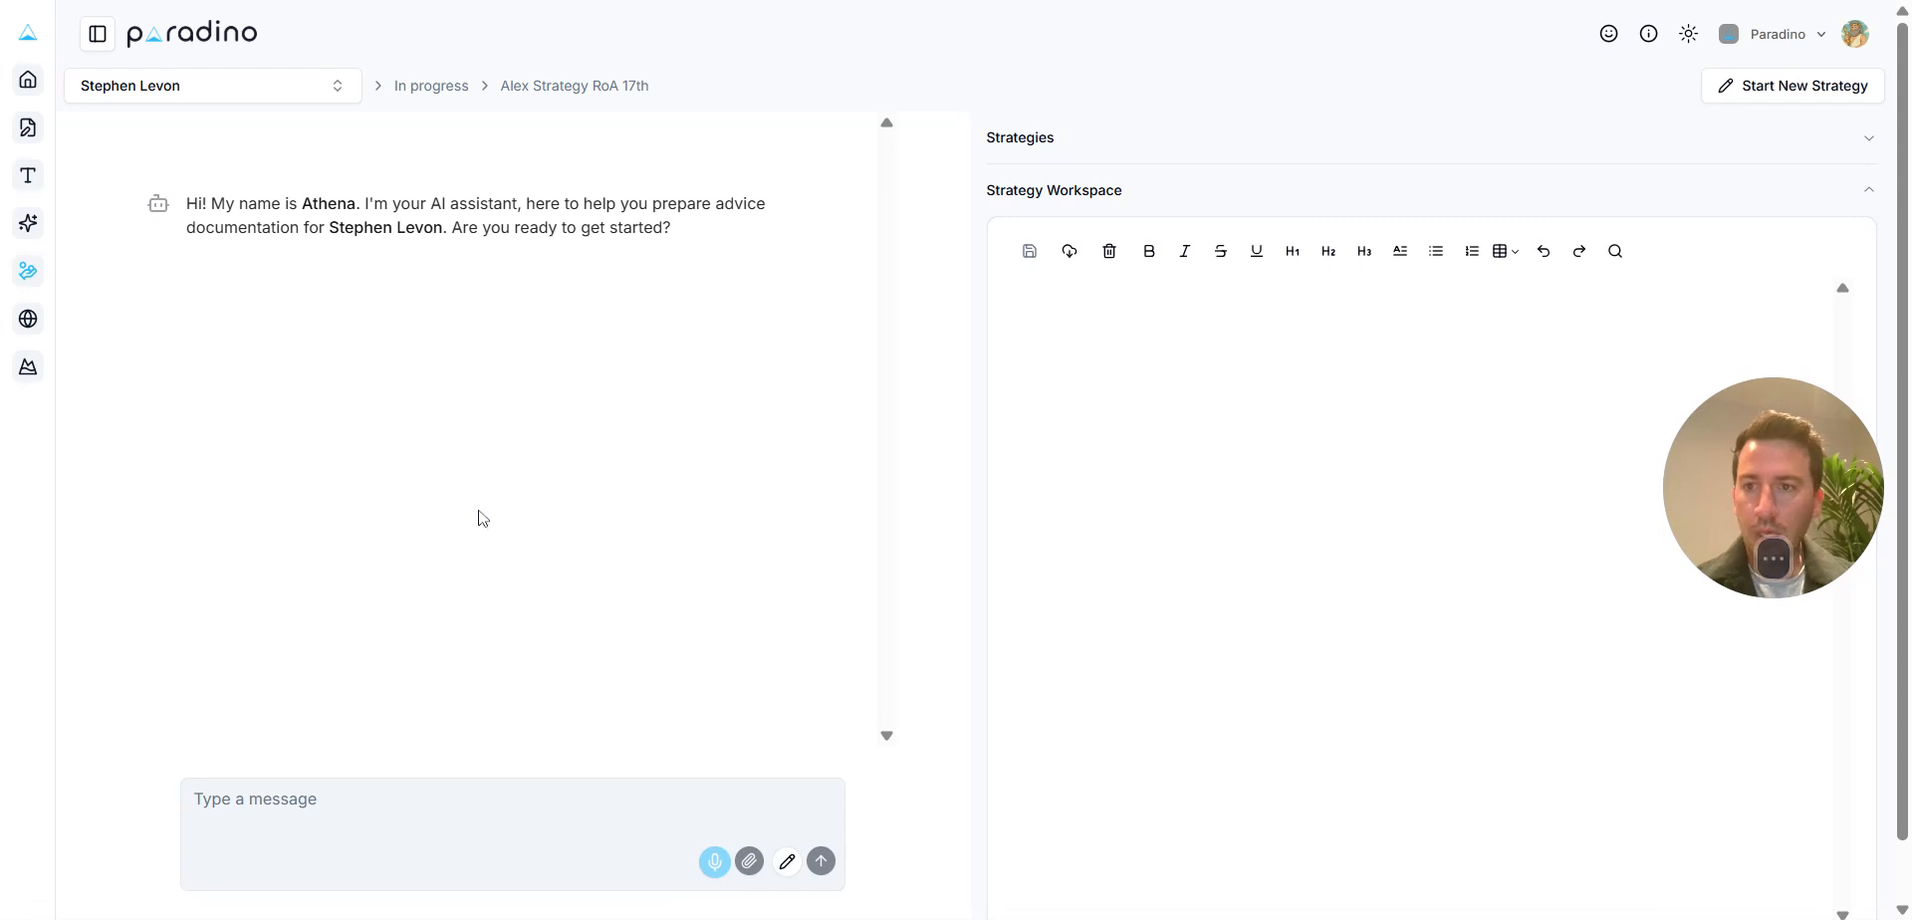
click(335, 787)
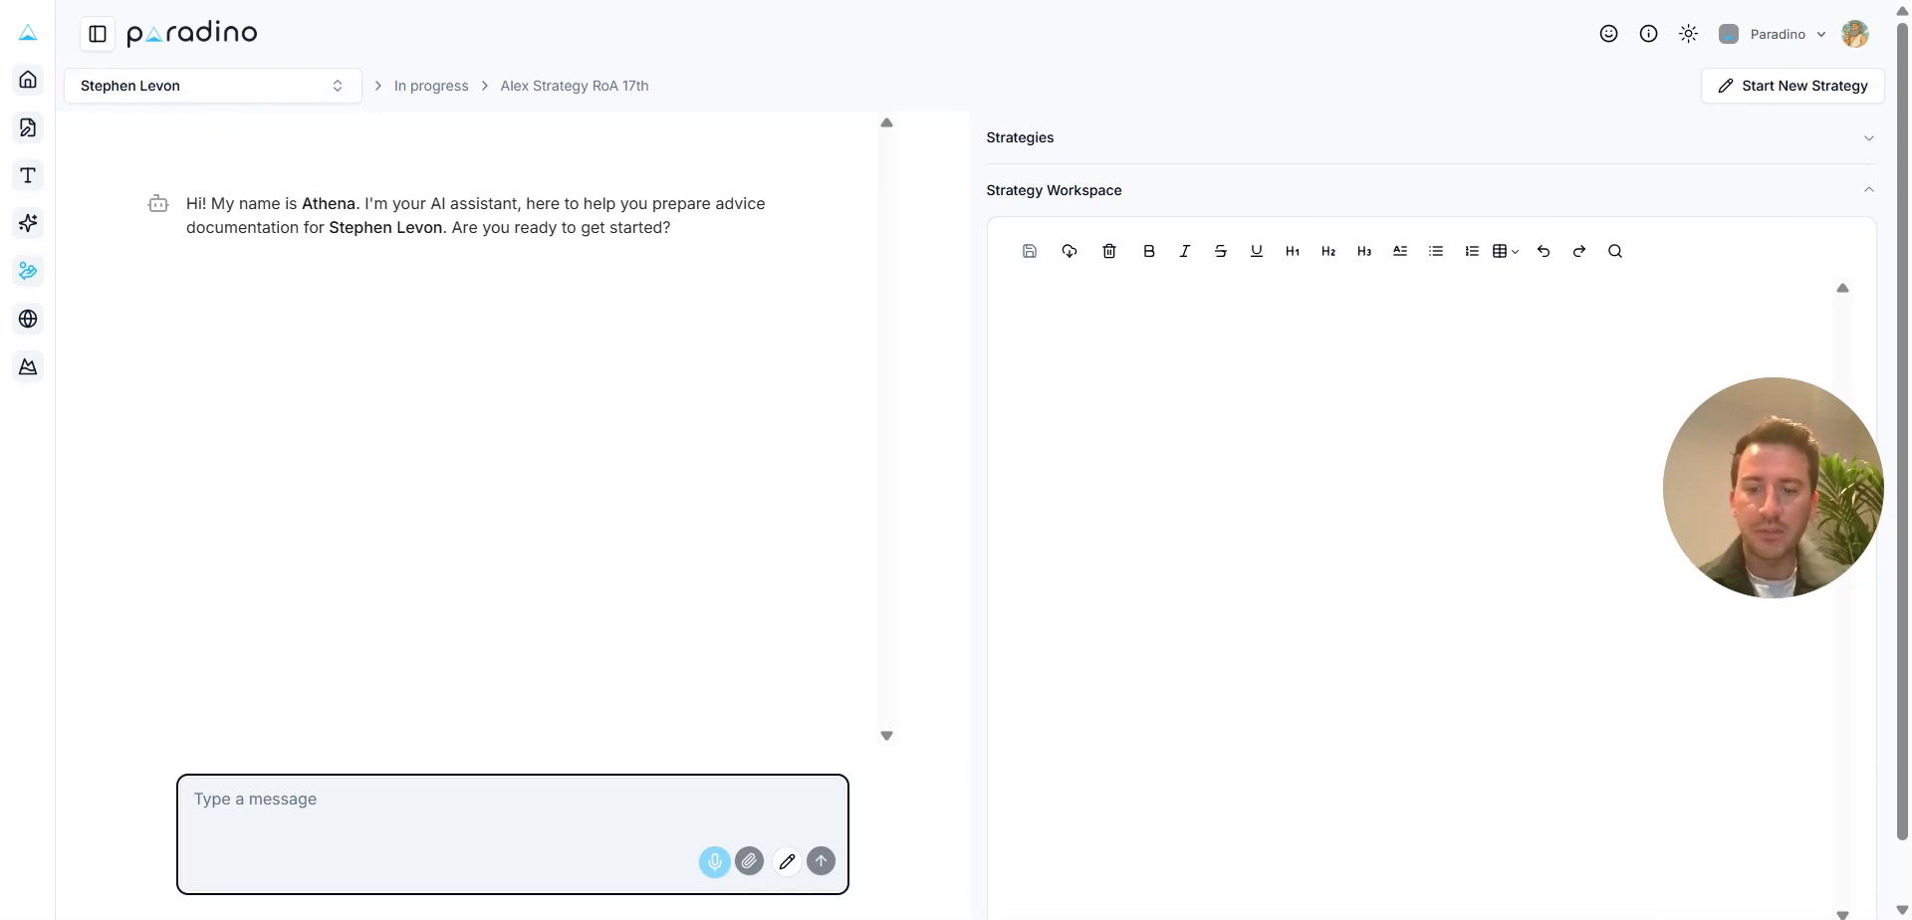
text(yes)
key(Return)
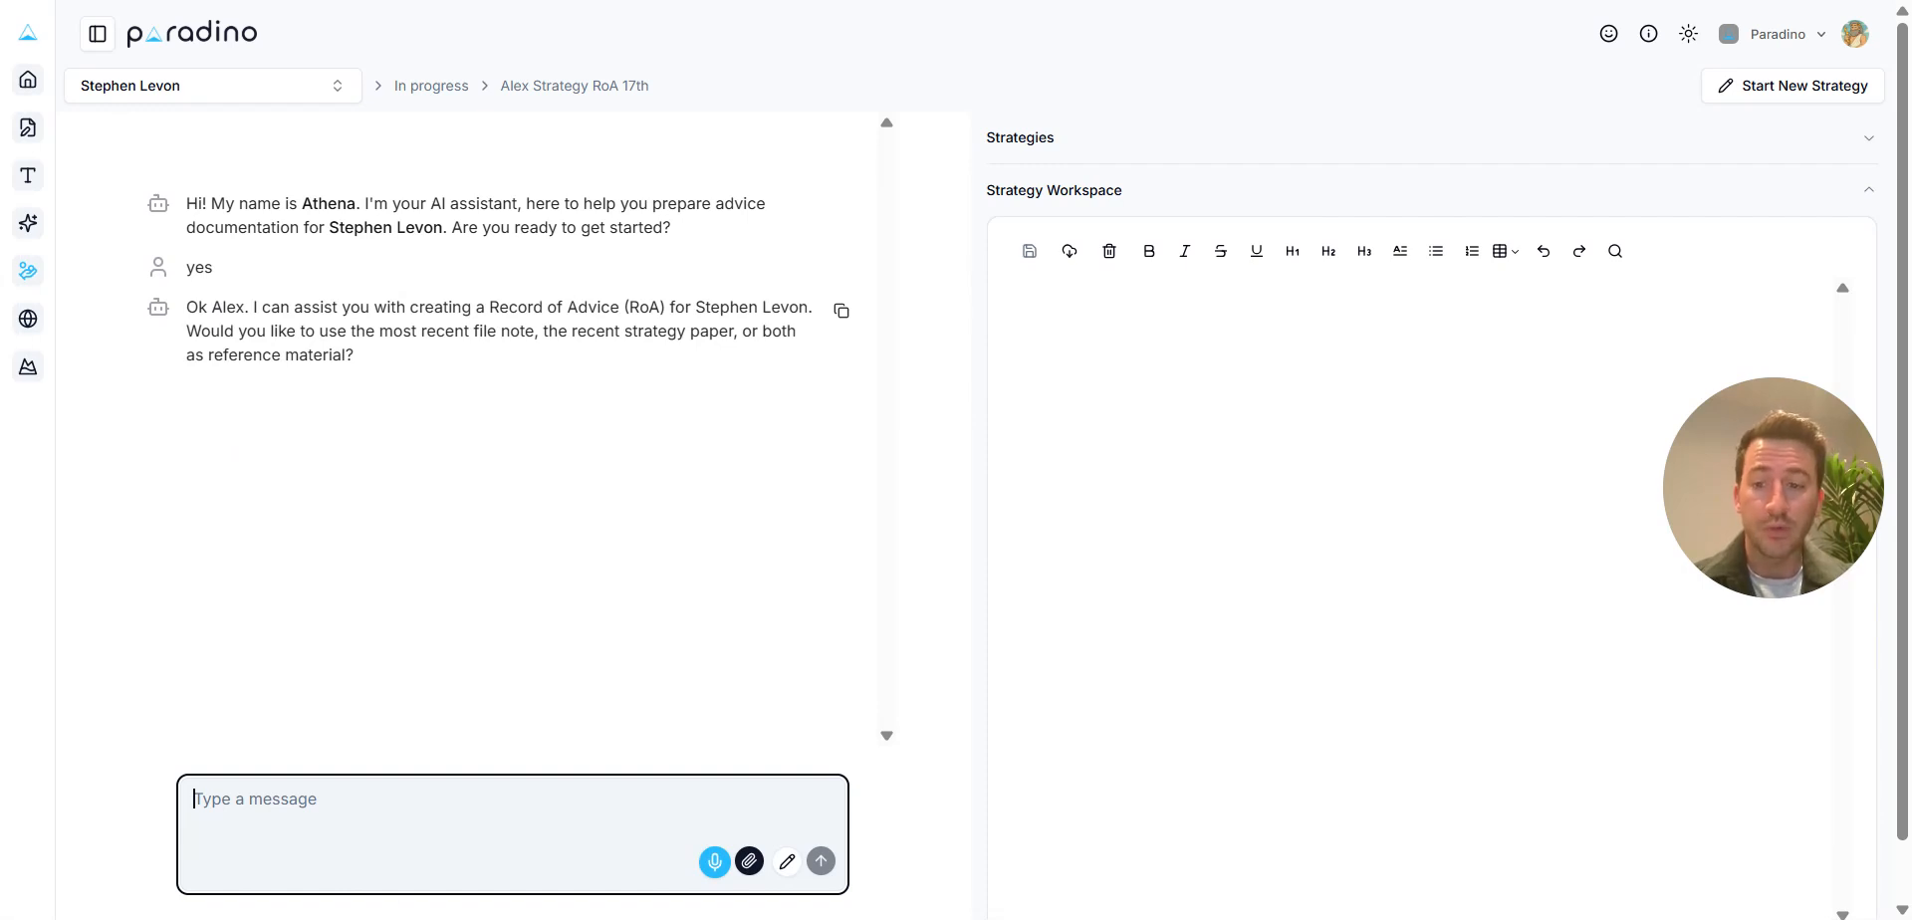
- Tell the assistant "just use the file note" and attach the WealthSolver scenario comparison PDF as reference material
text(just u)
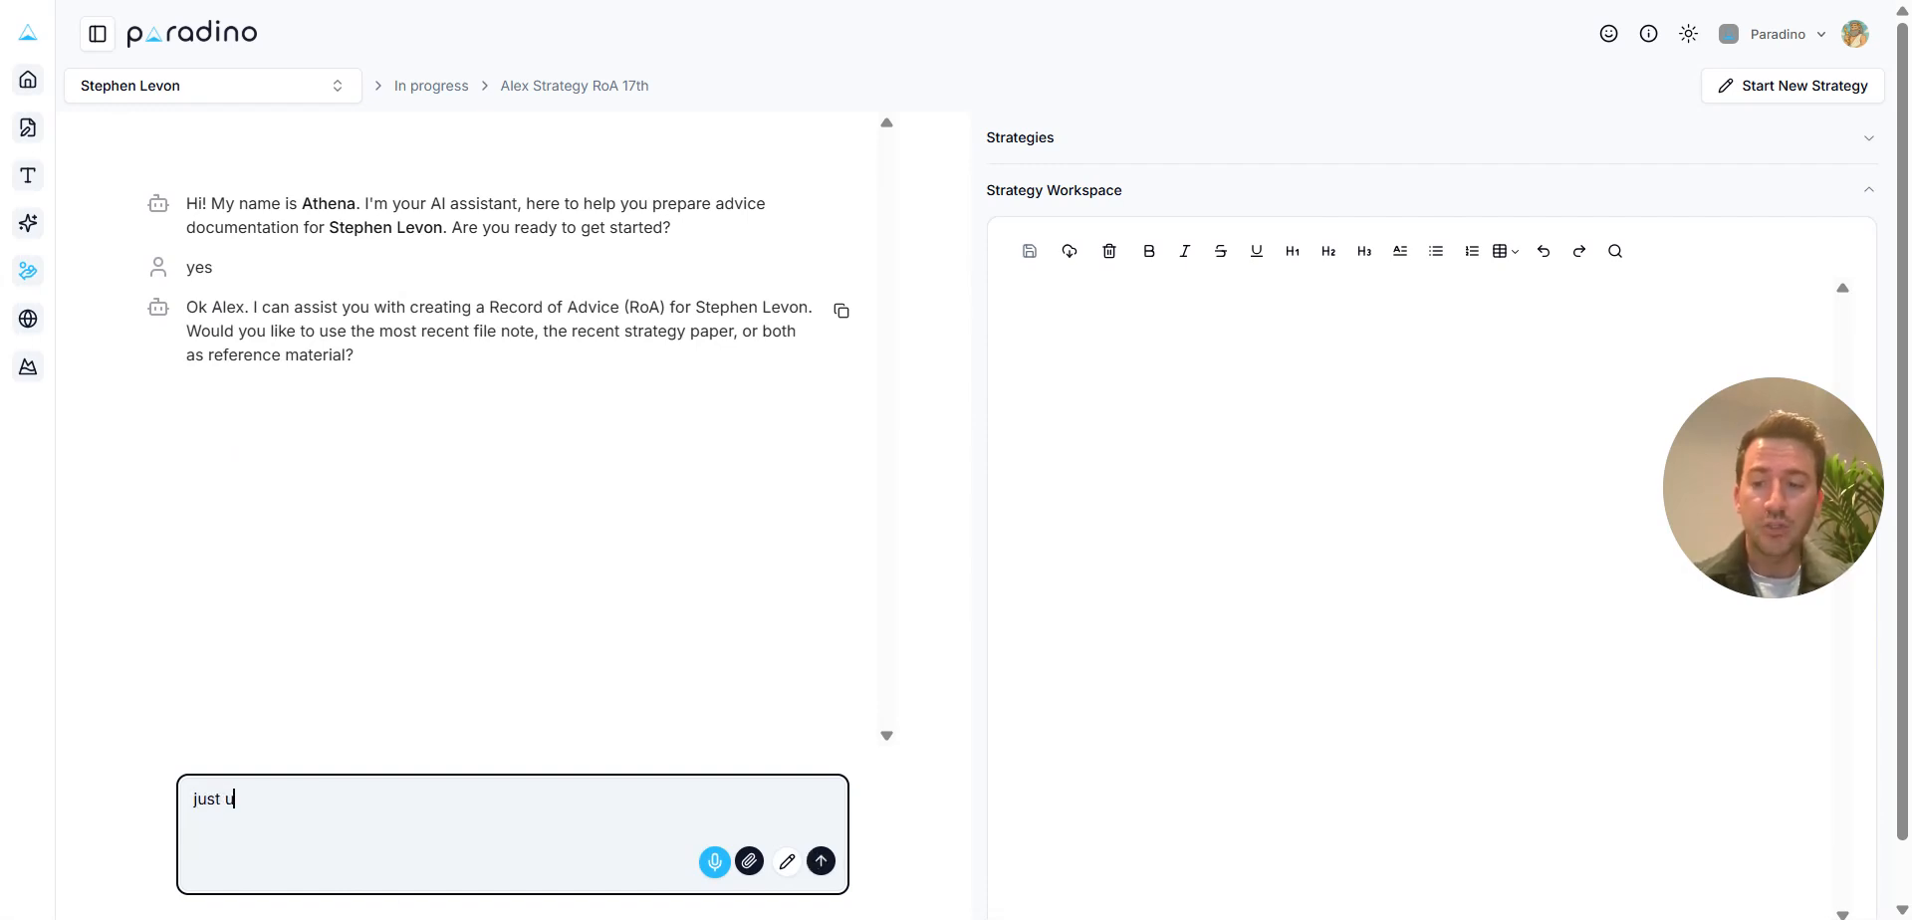
text(se the file note)
key(Return)
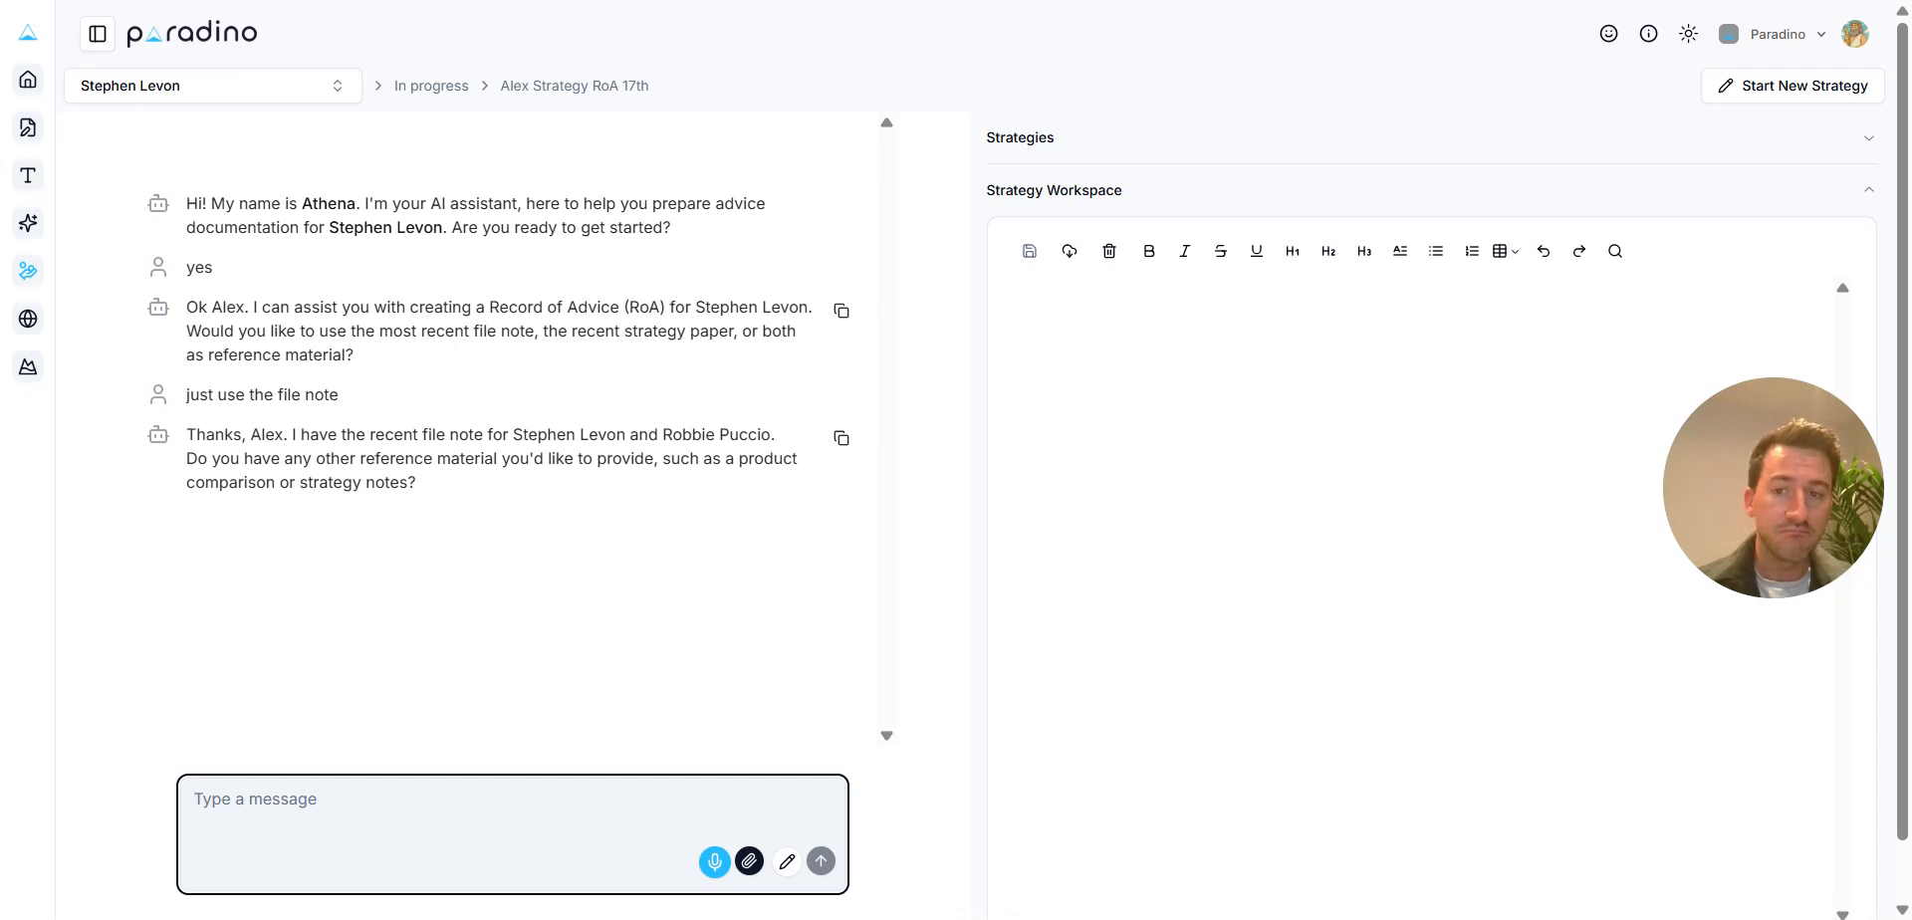
click(750, 862)
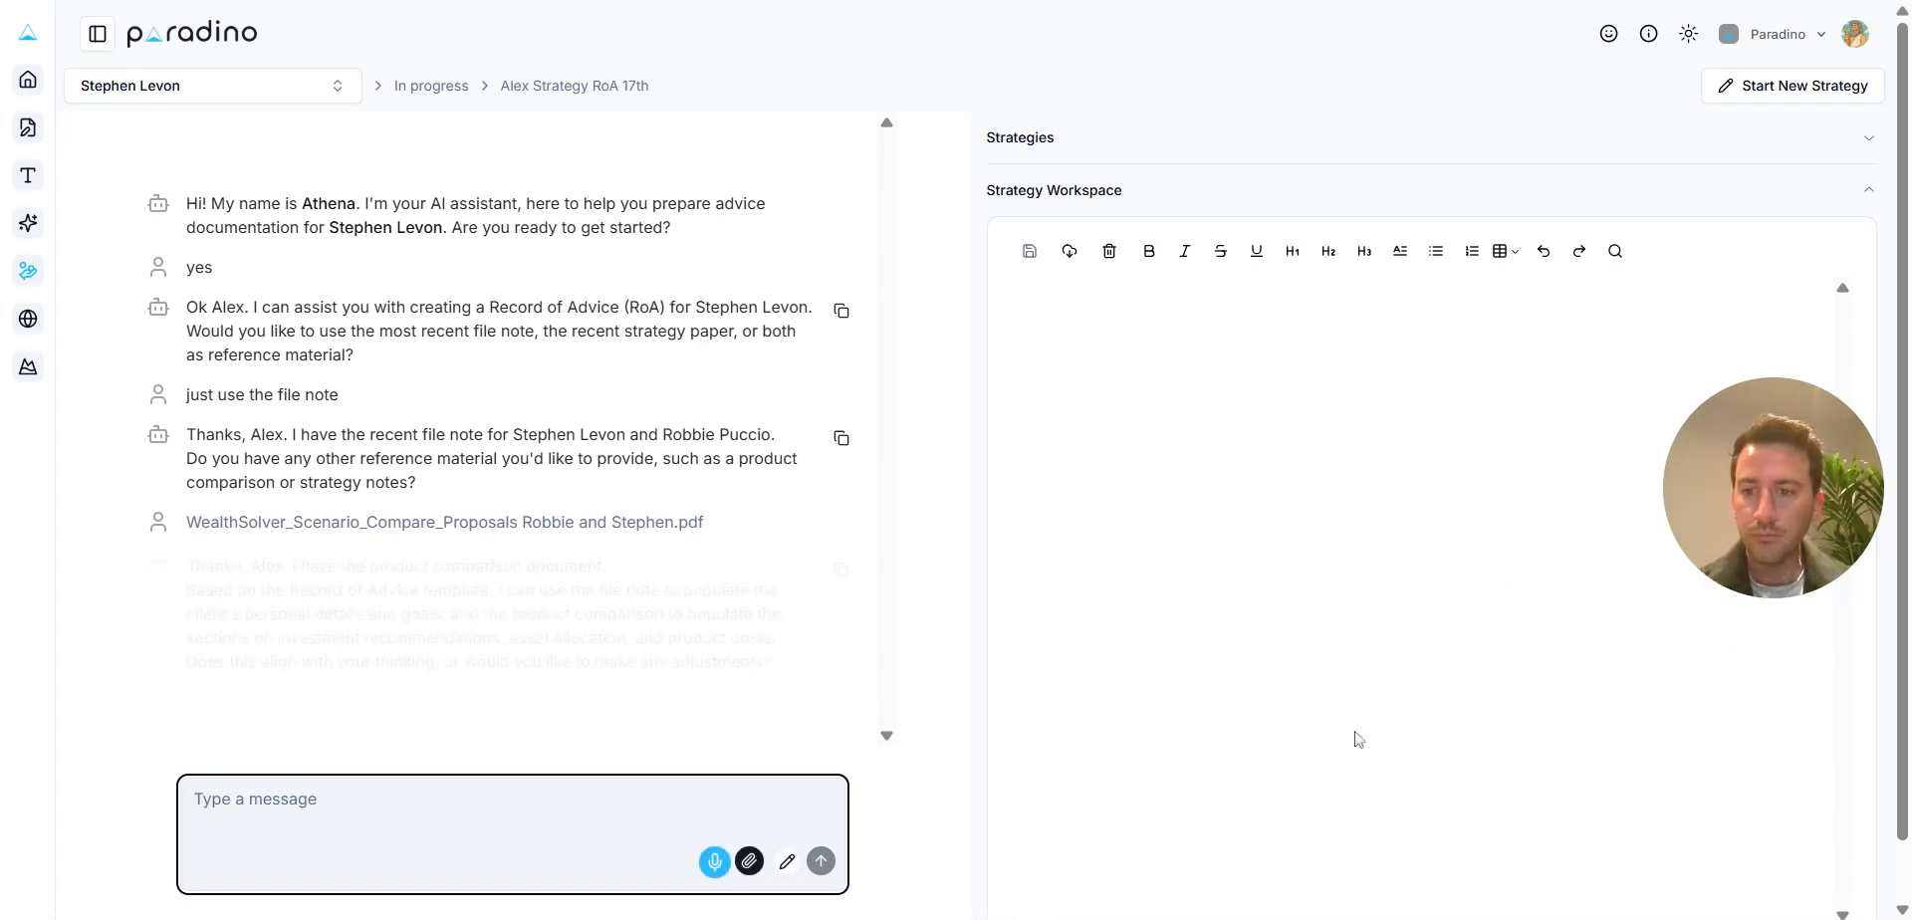
- Approve the assistant's plan for populating the Record of Advice by replying "that looks good"
scroll(447, 687, down, 1)
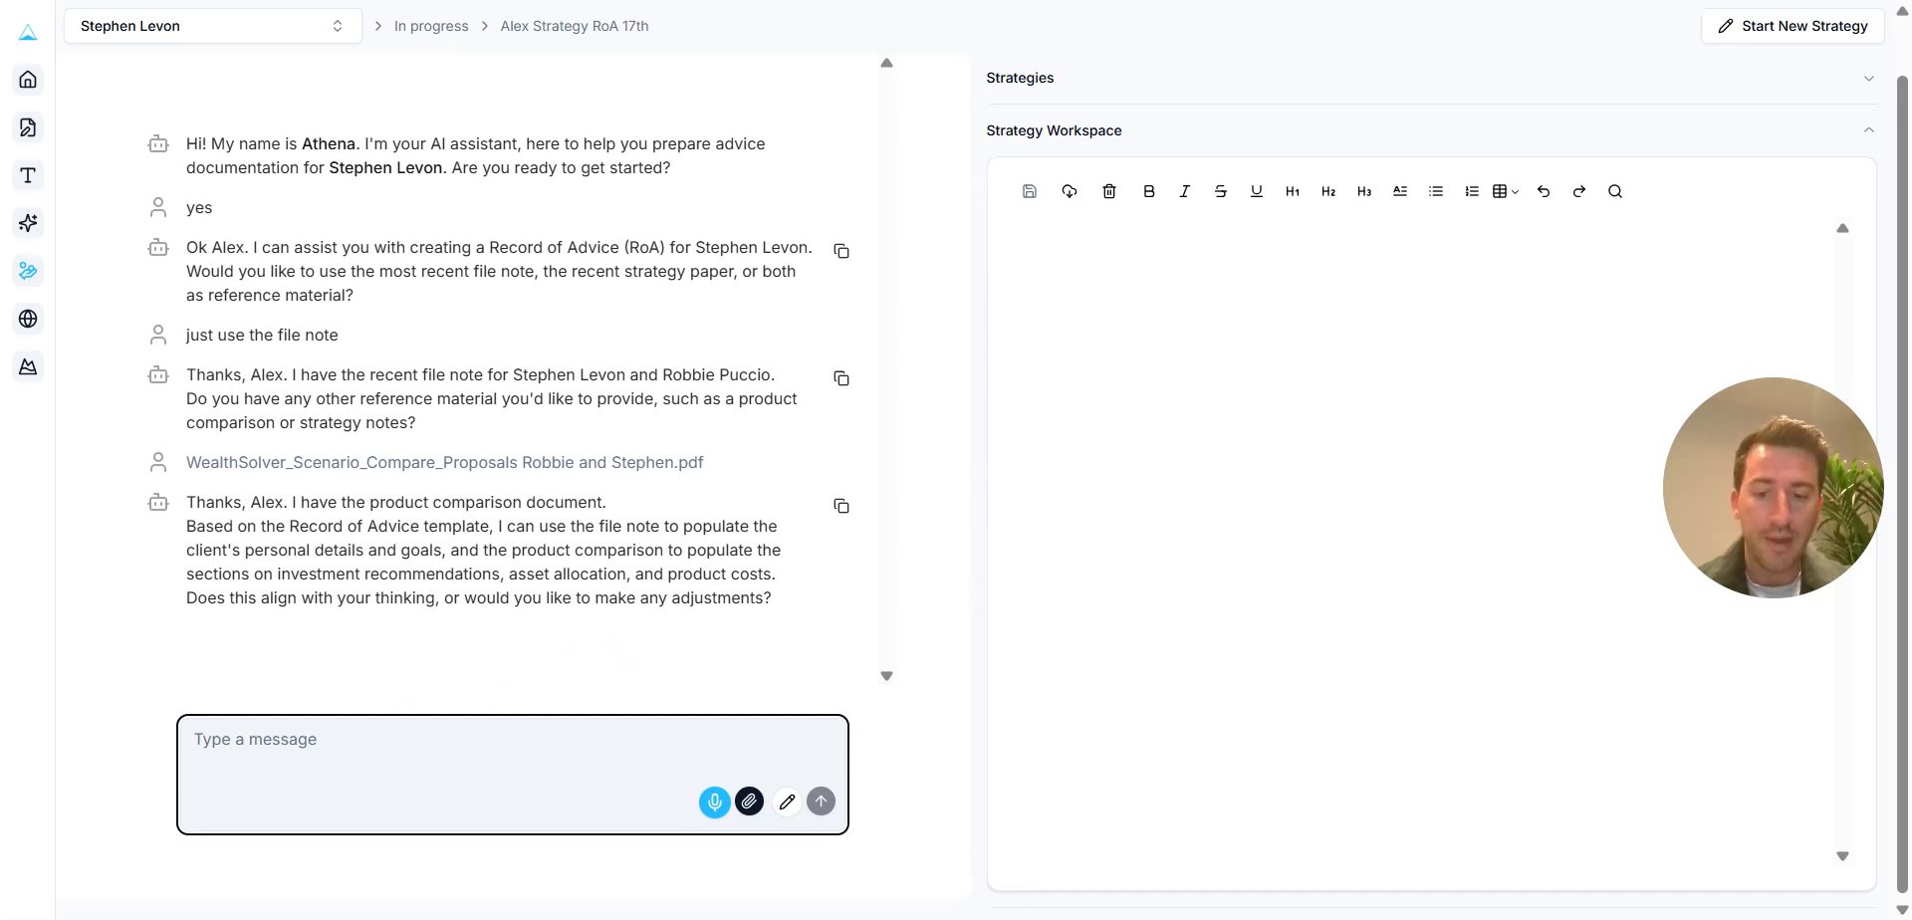
text(that)
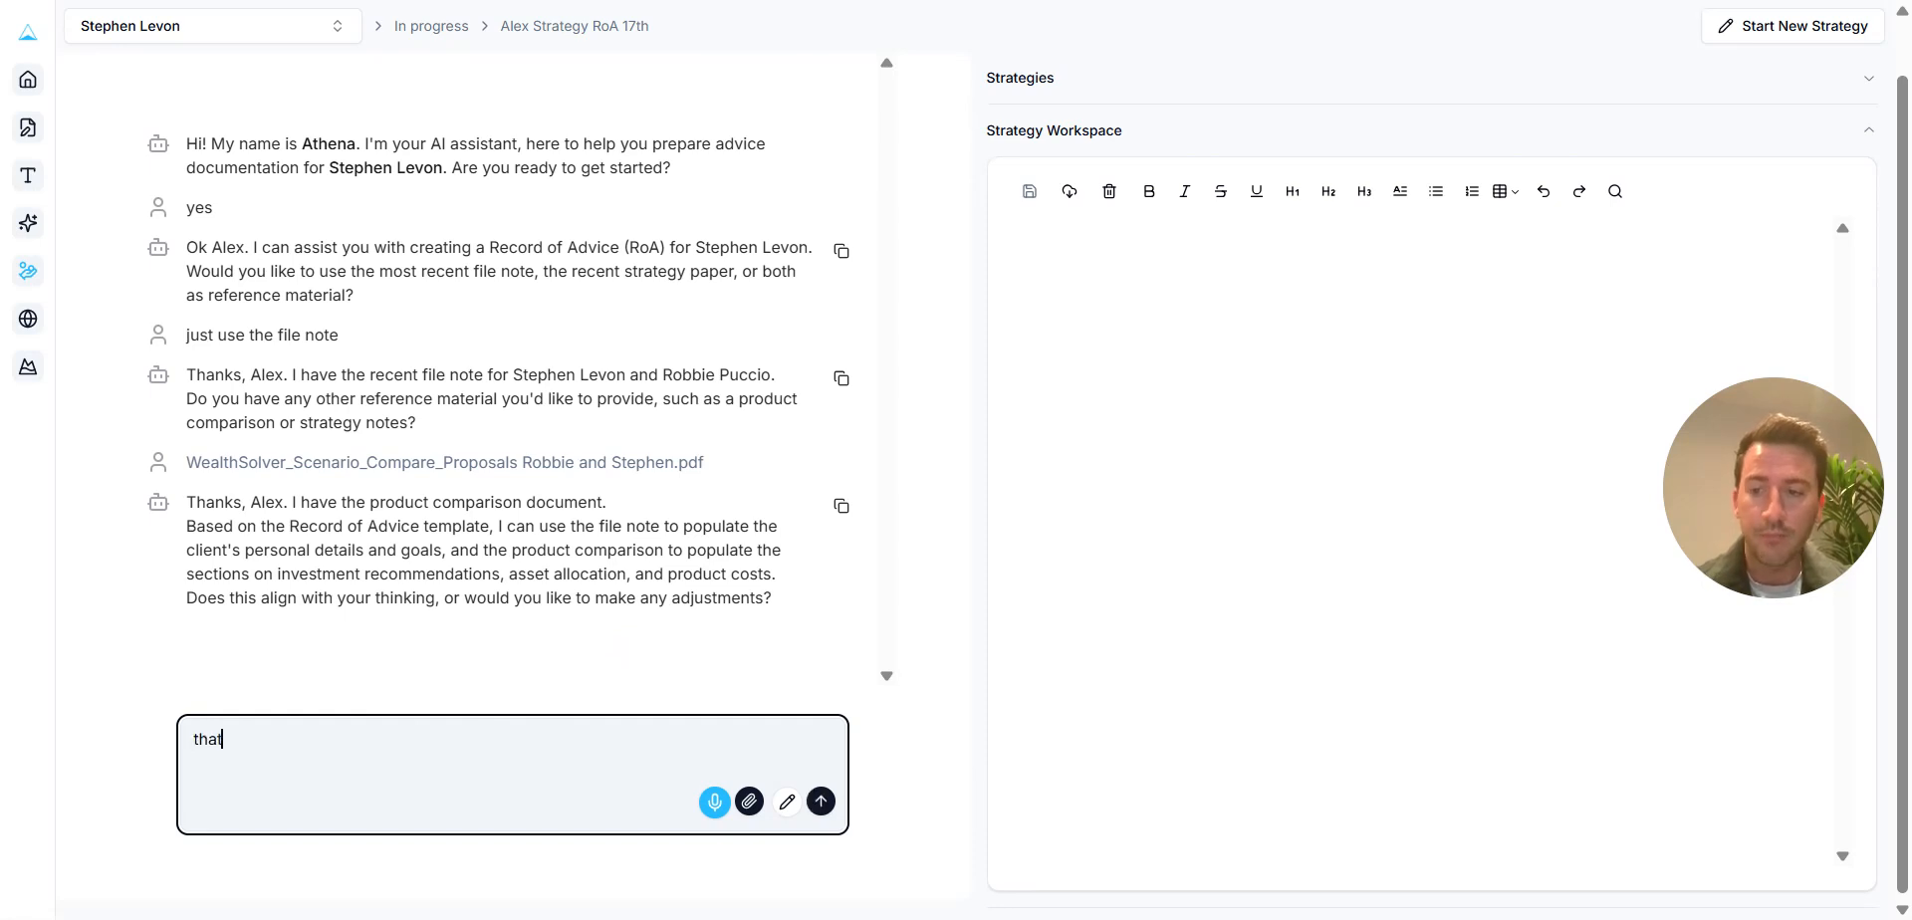
text( looks good)
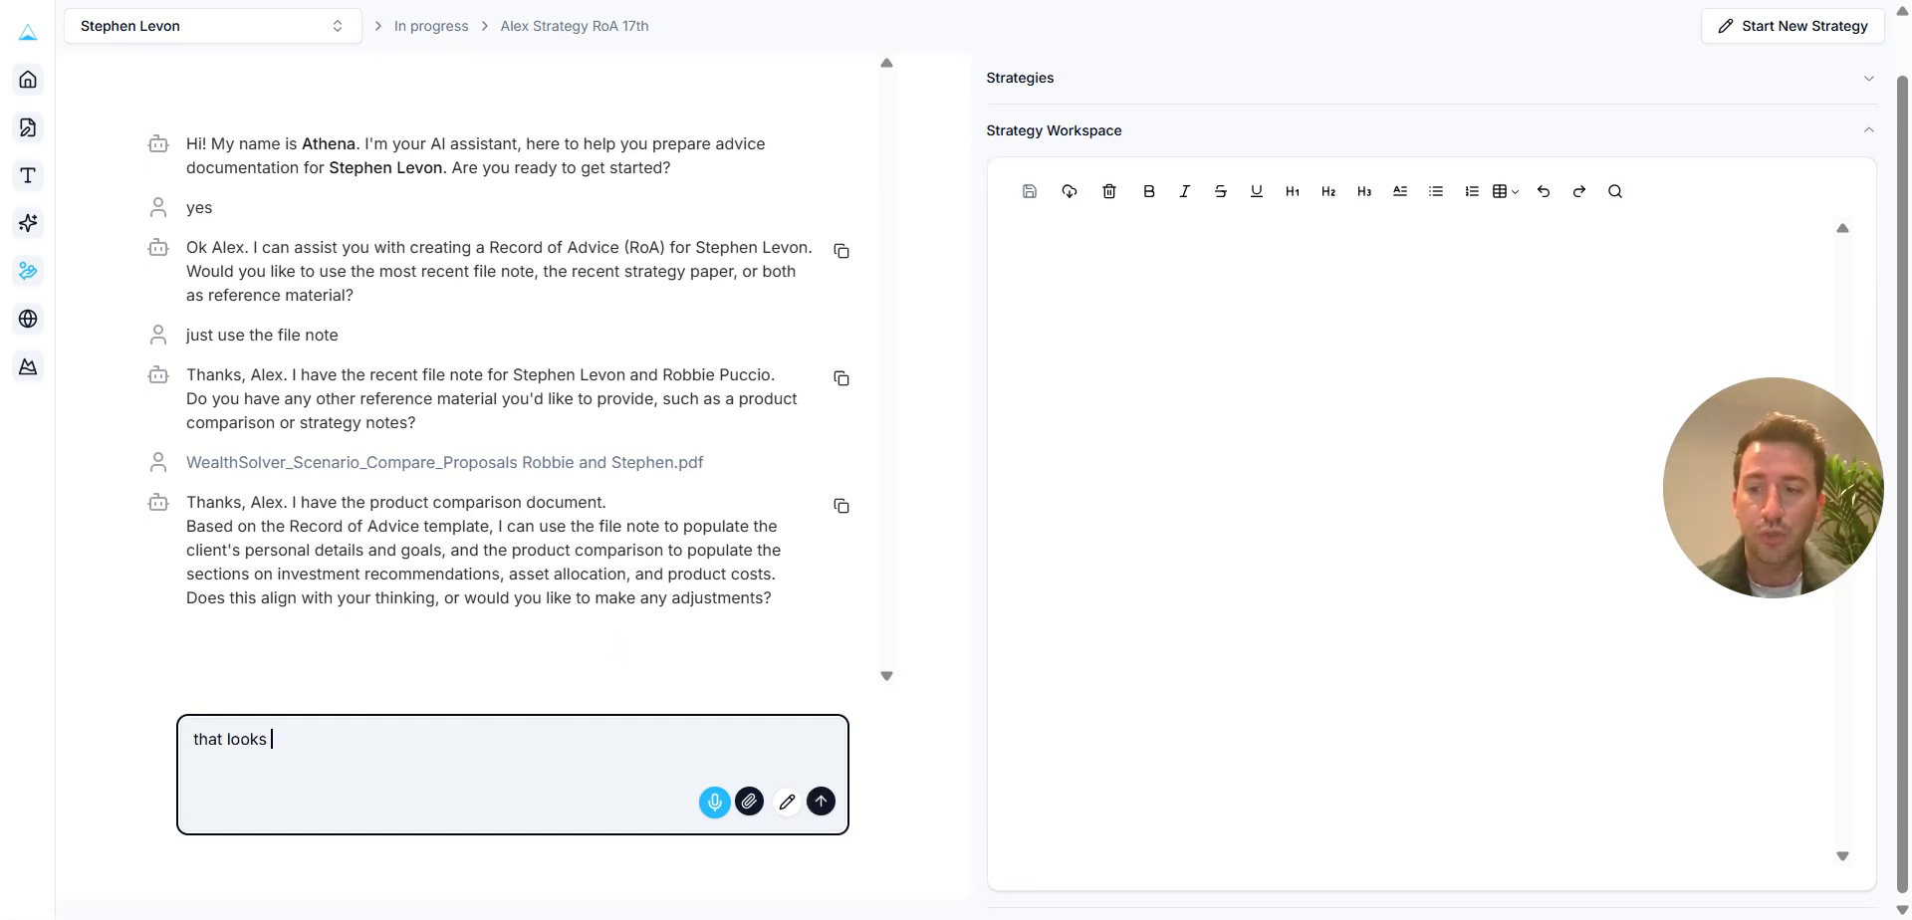
key(Return)
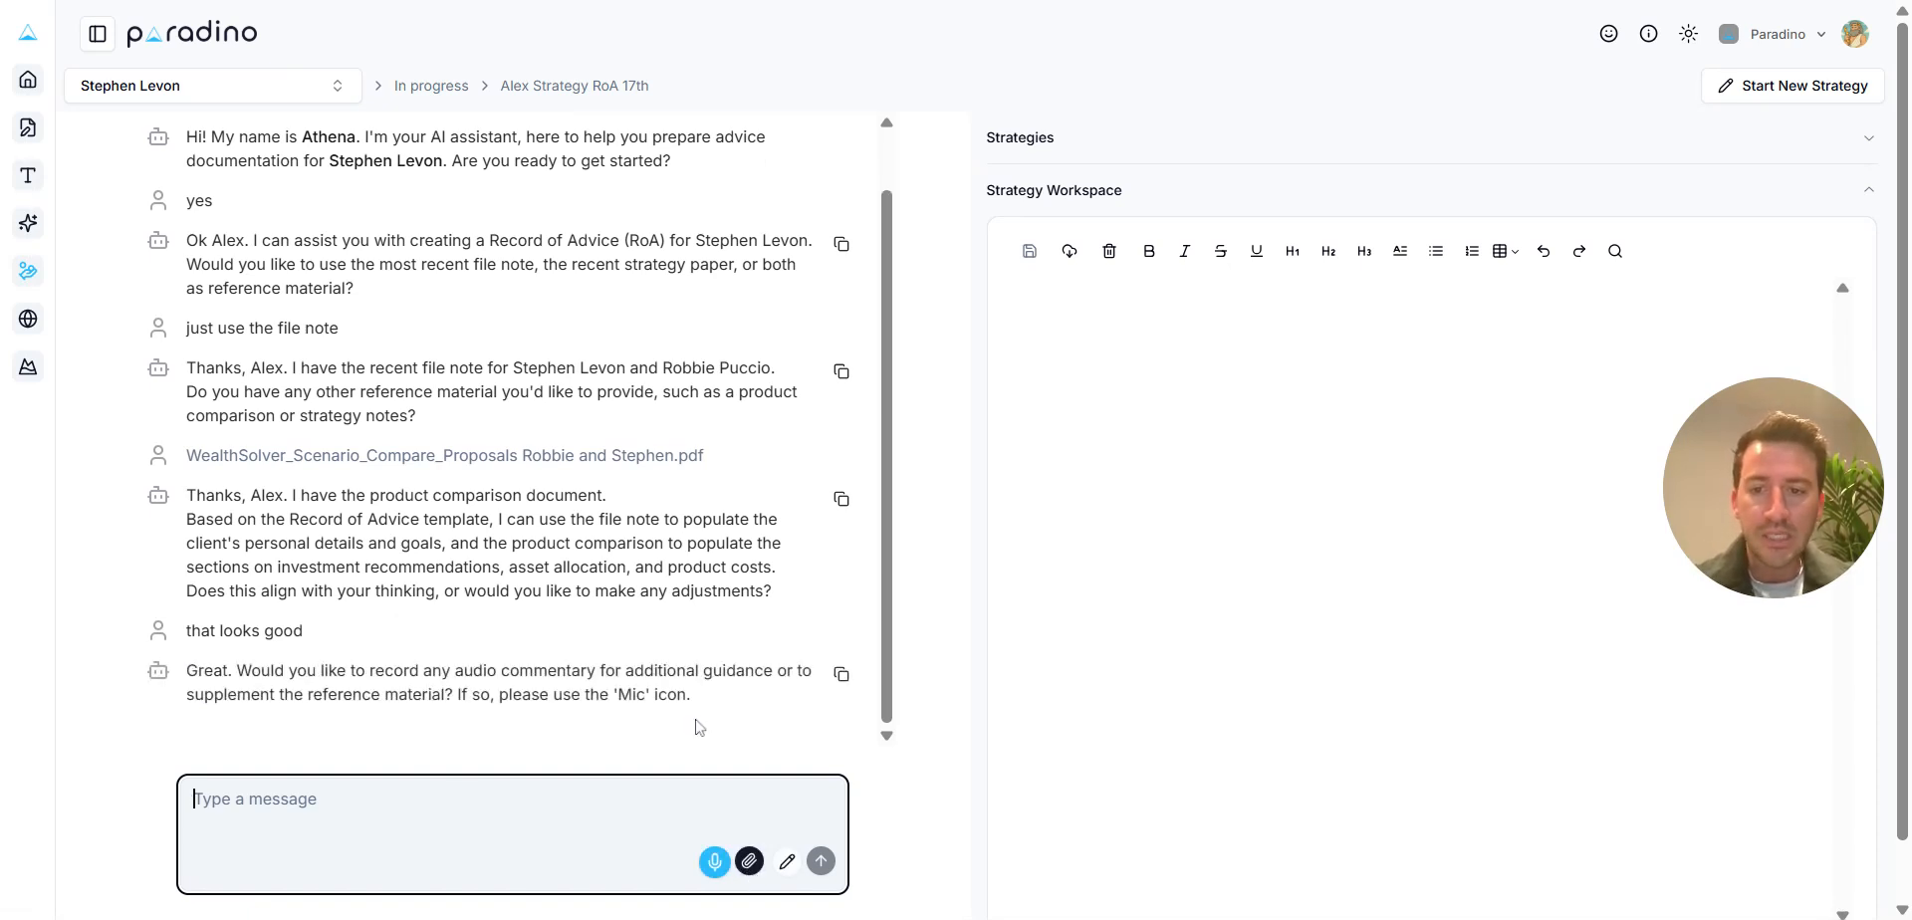
click(714, 862)
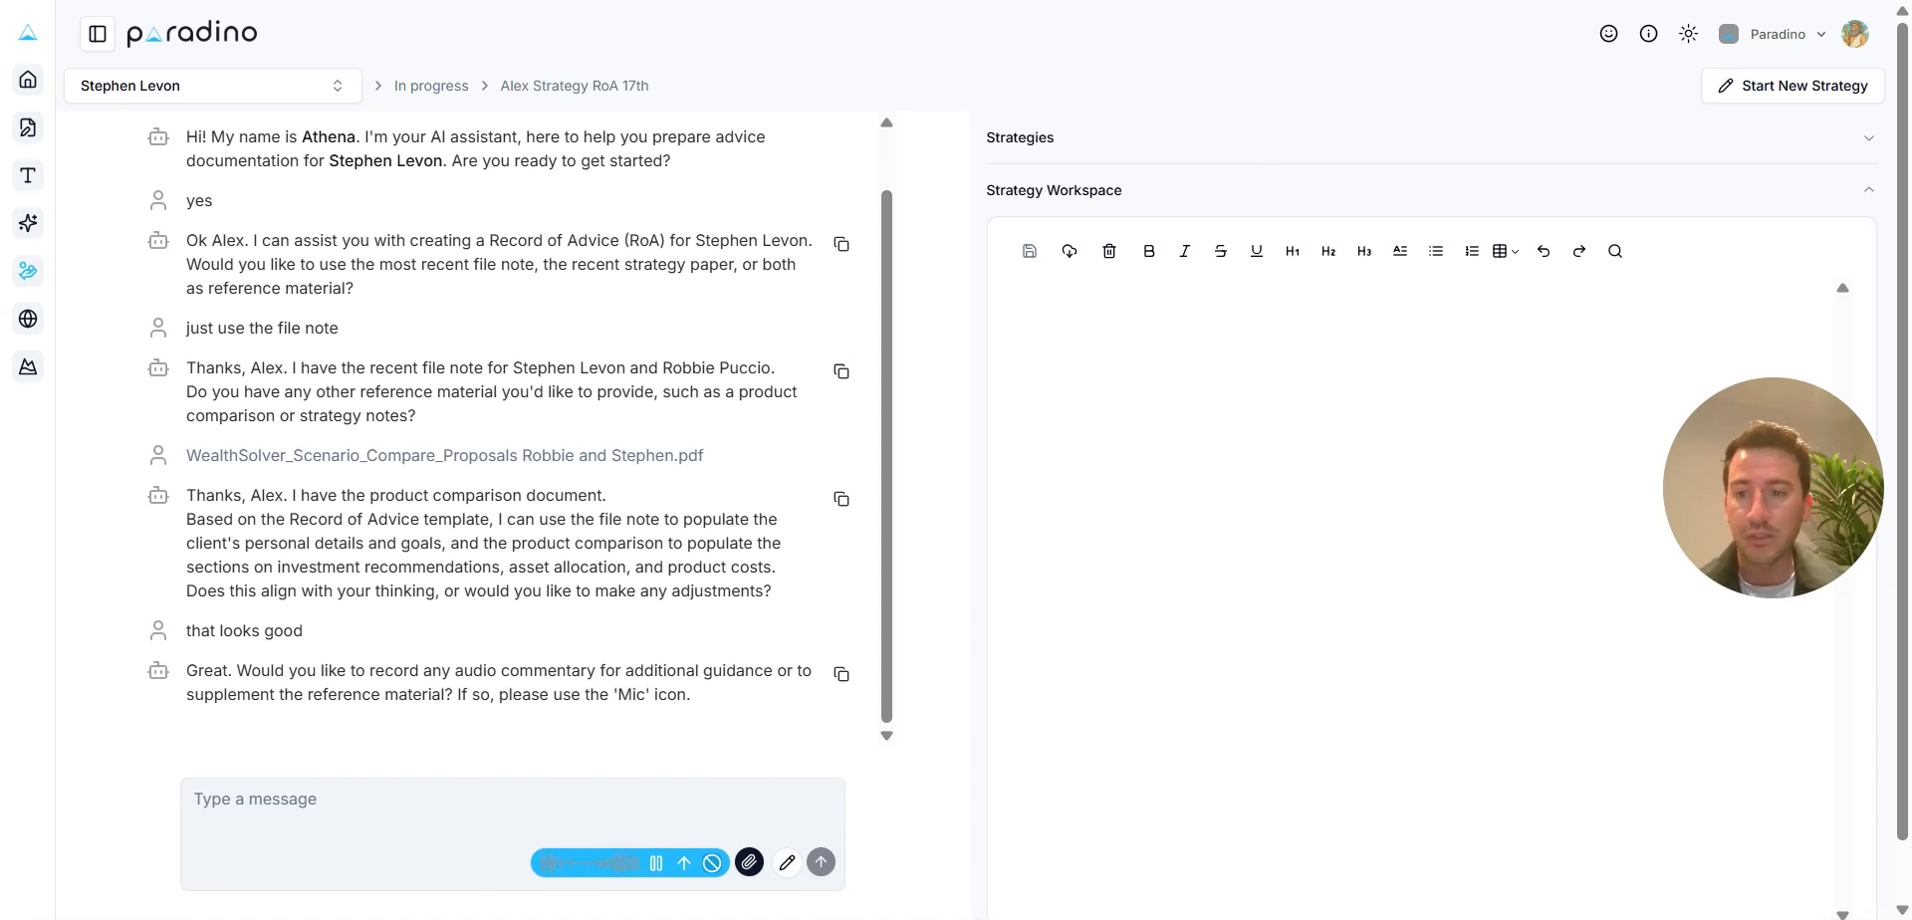
click(713, 864)
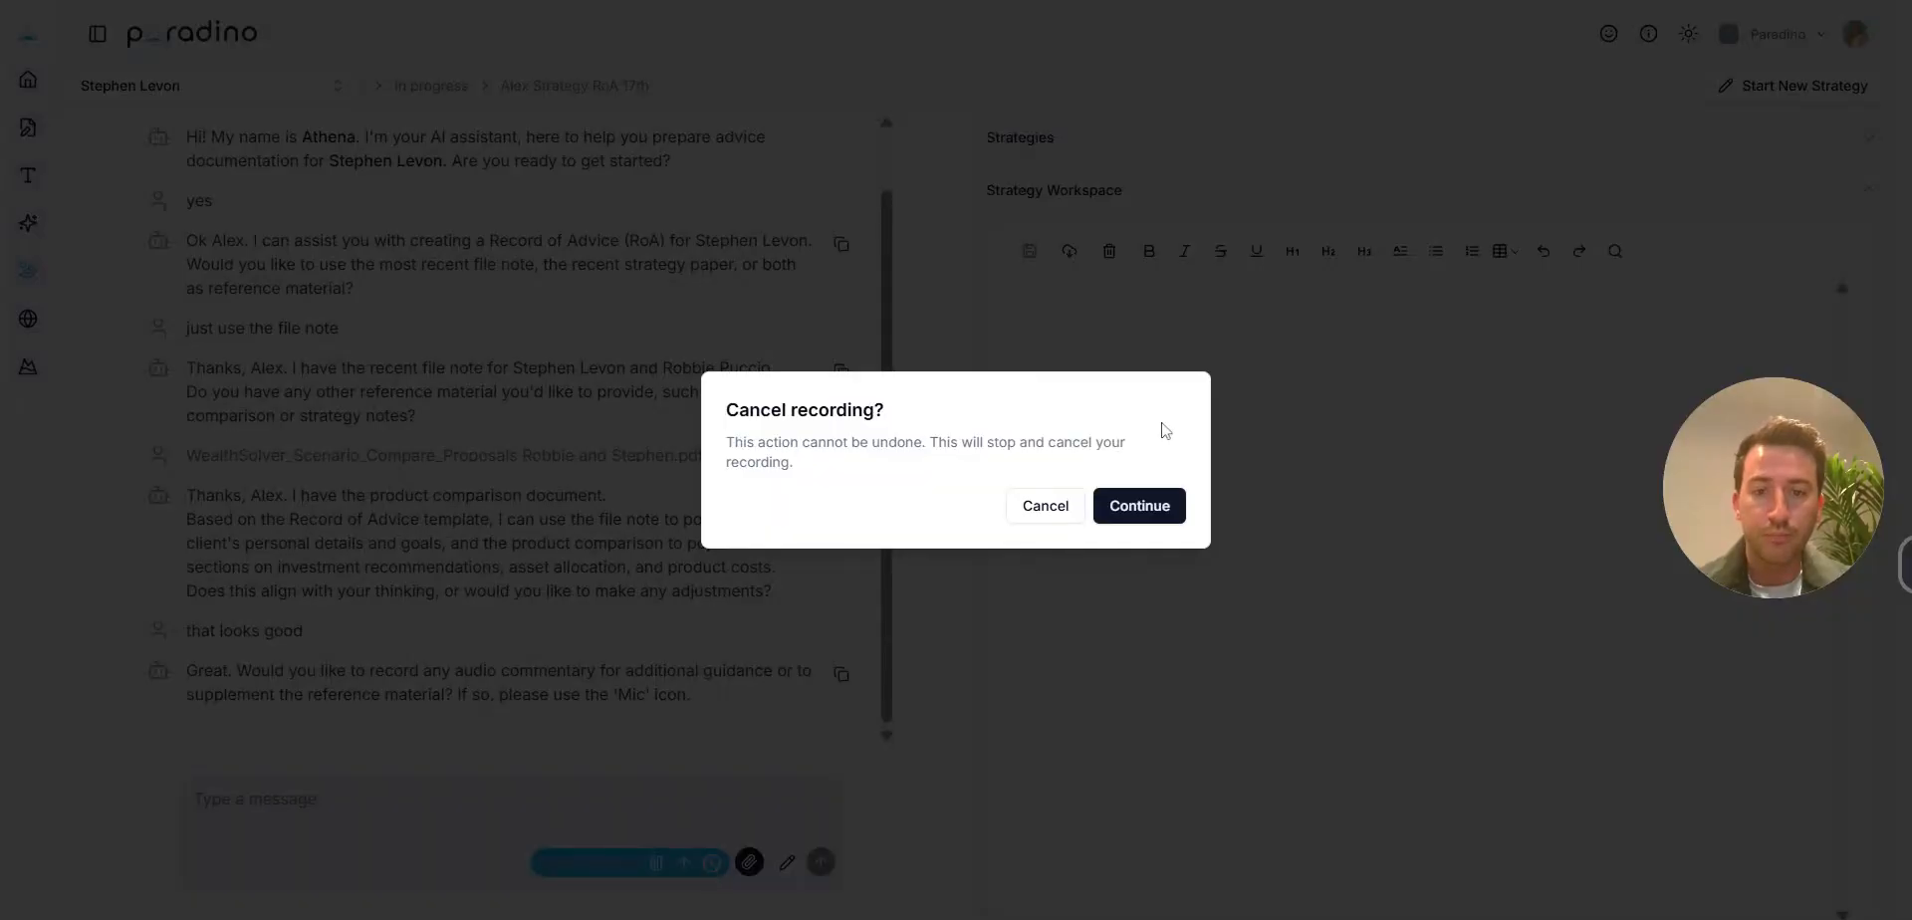
click(1163, 516)
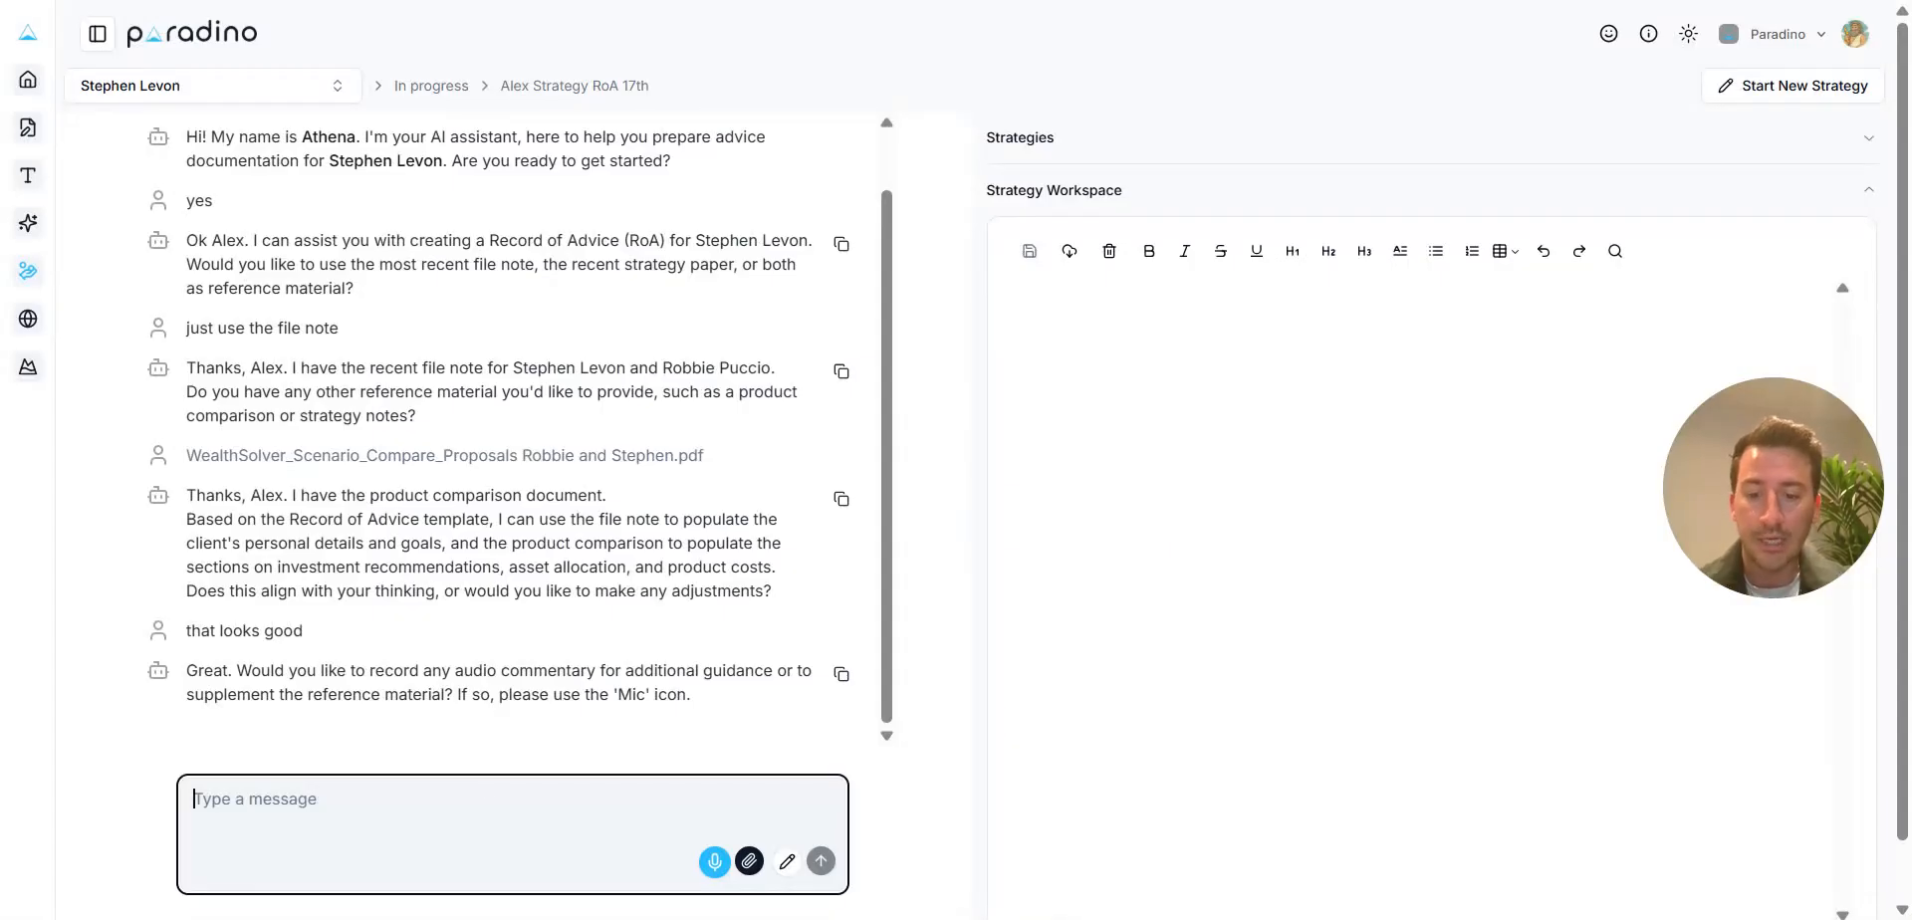
- Decline the additional audio commentary by replying "no mic" to the assistant
text(no mic)
key(Return)
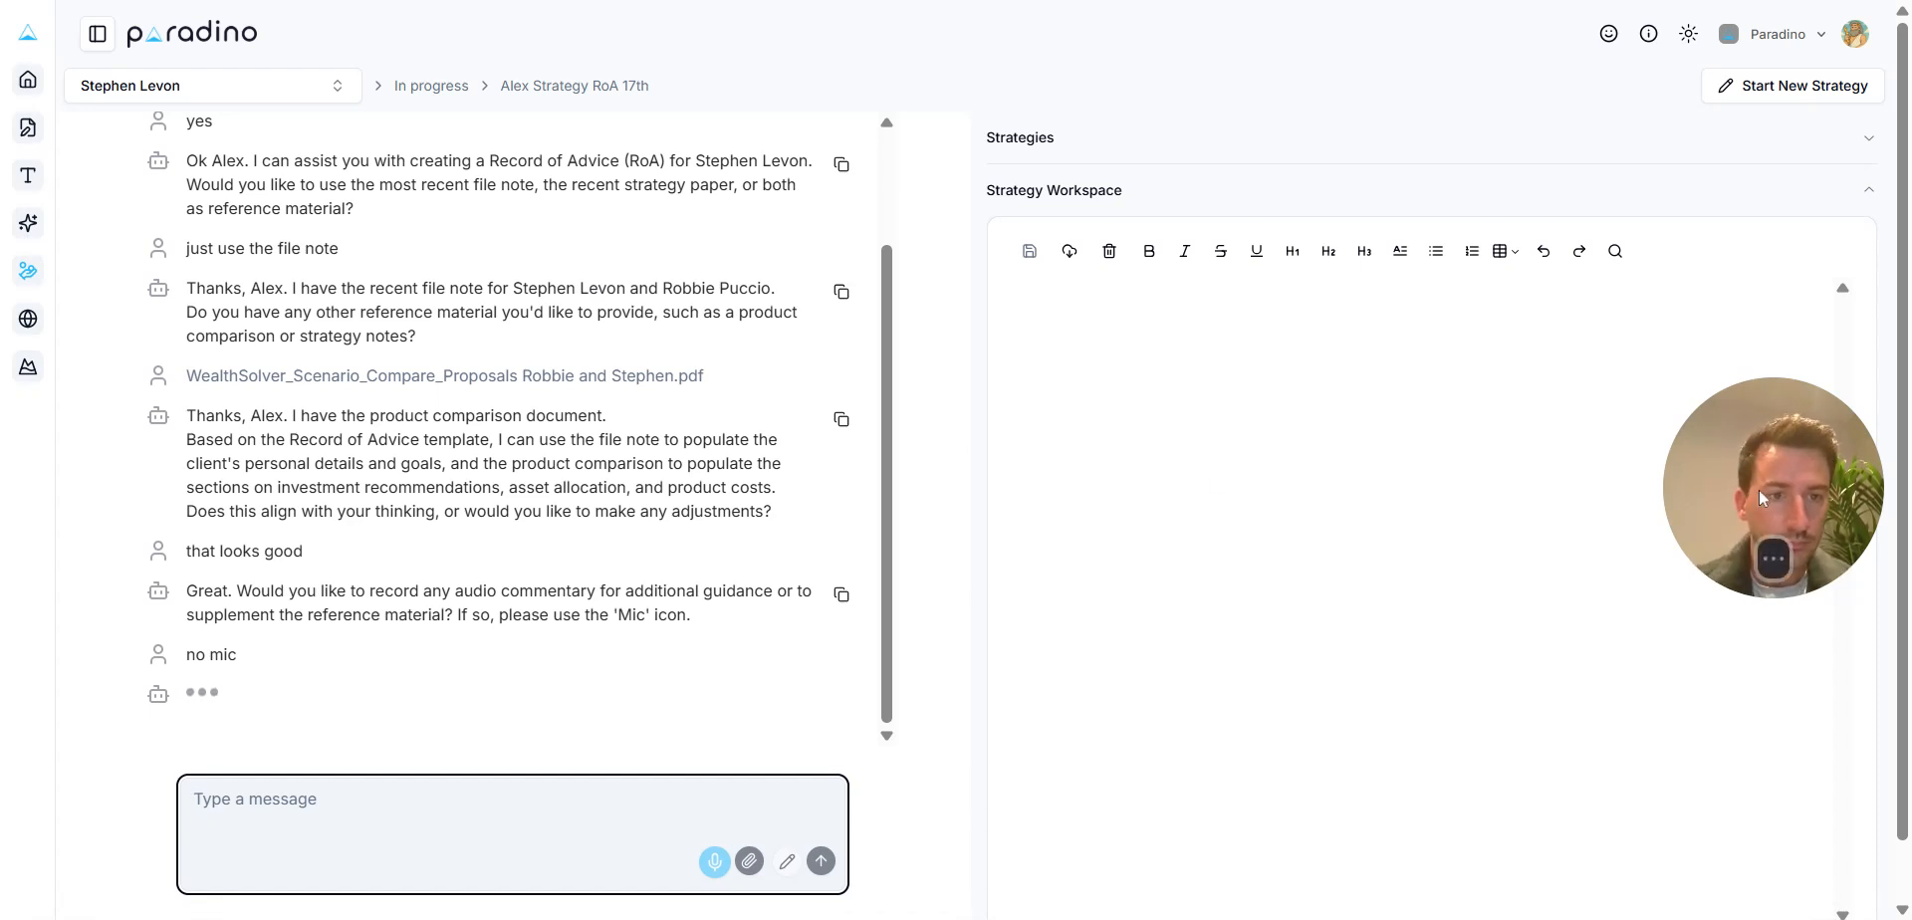
mouse_move(1762, 562)
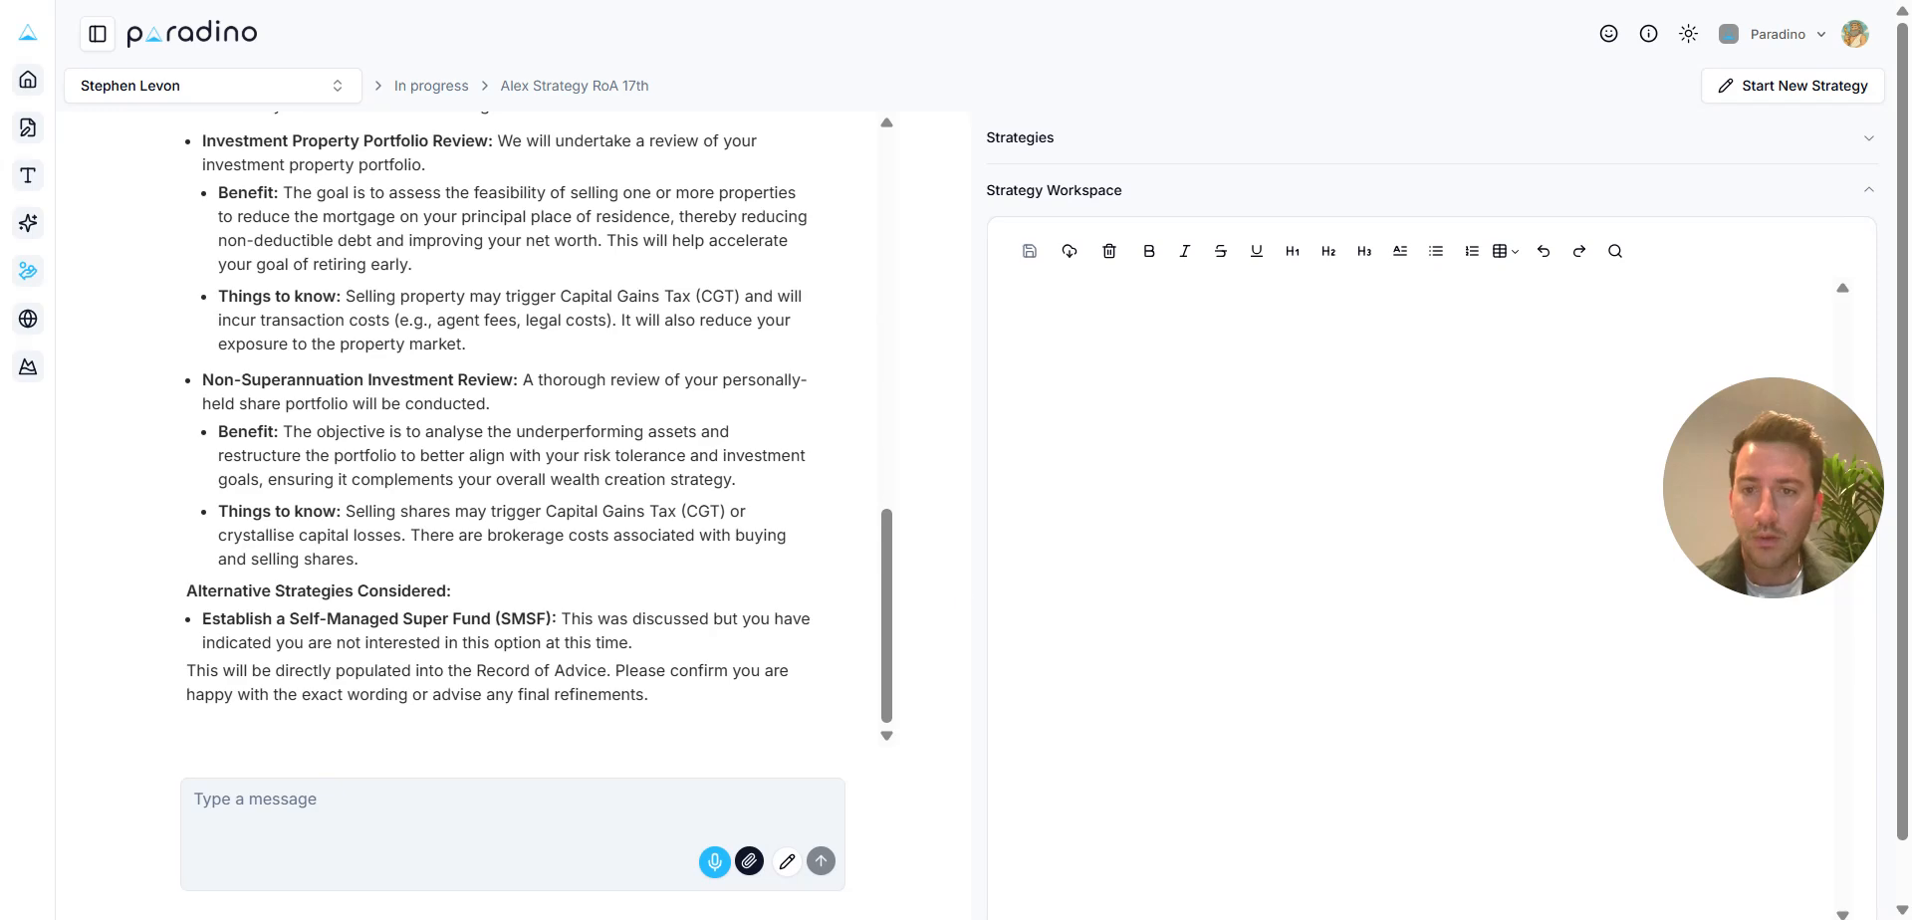
- Review the extracted recommendations and approve their wording by replying "yes that is great"
scroll(498, 408, up, 10)
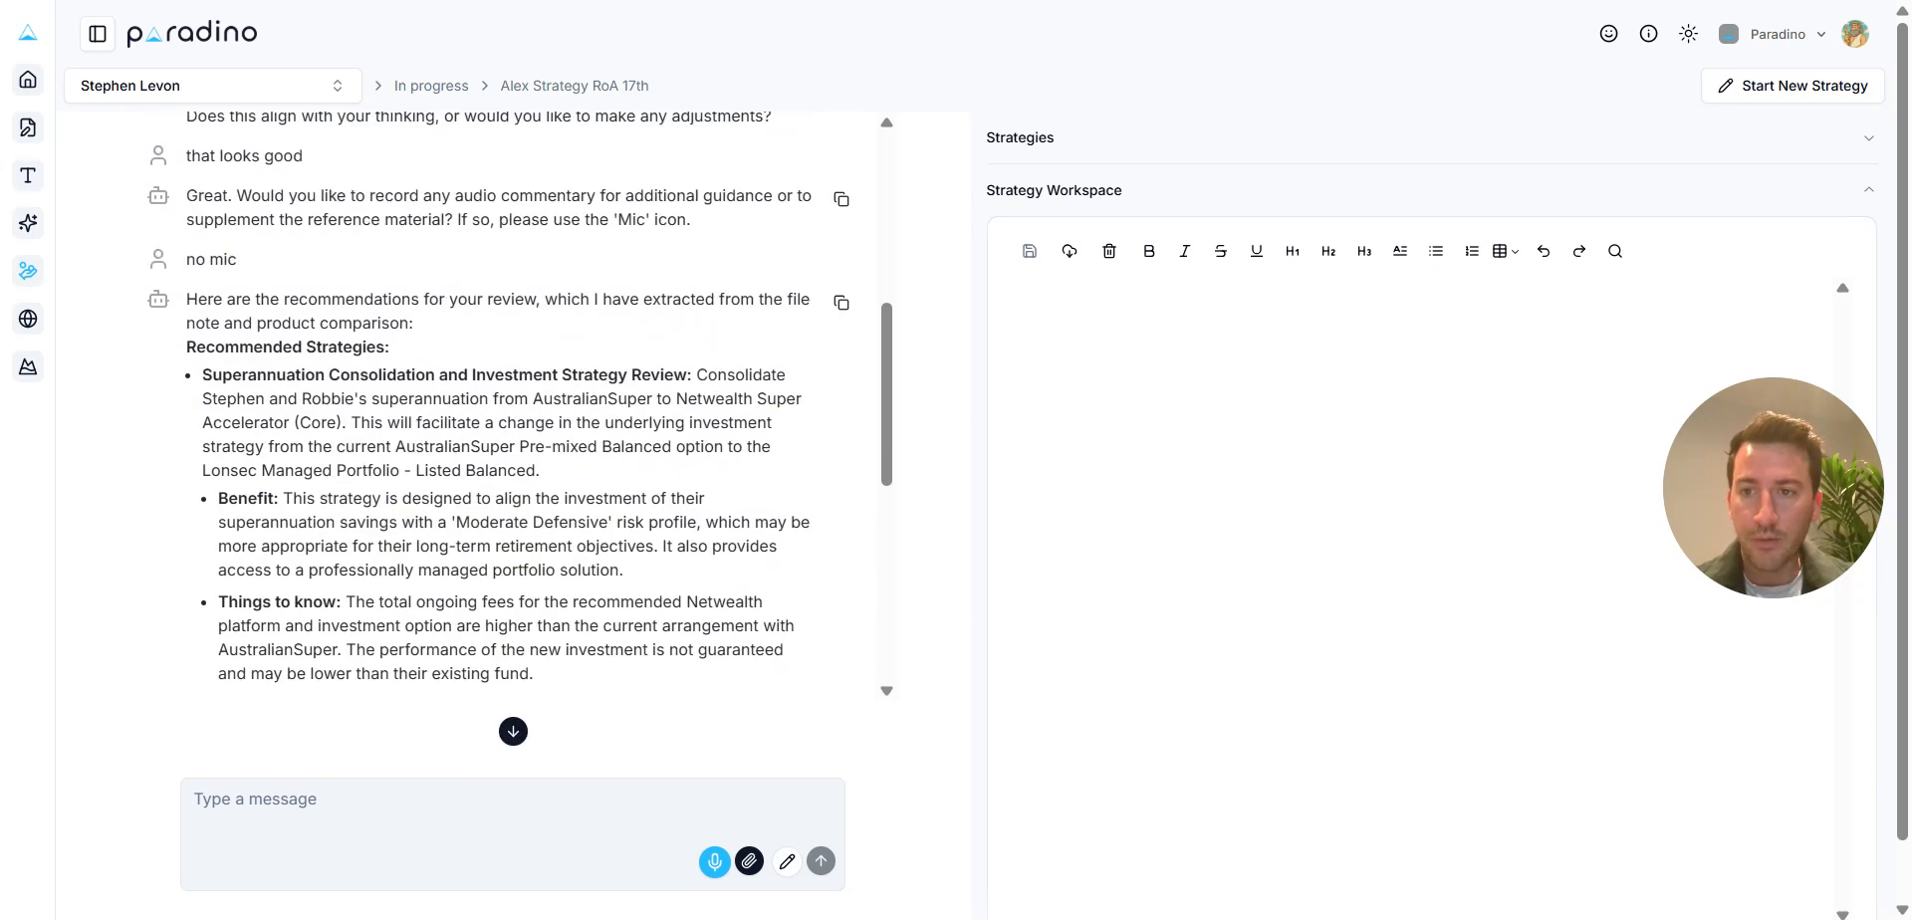
scroll(498, 408, down, 2)
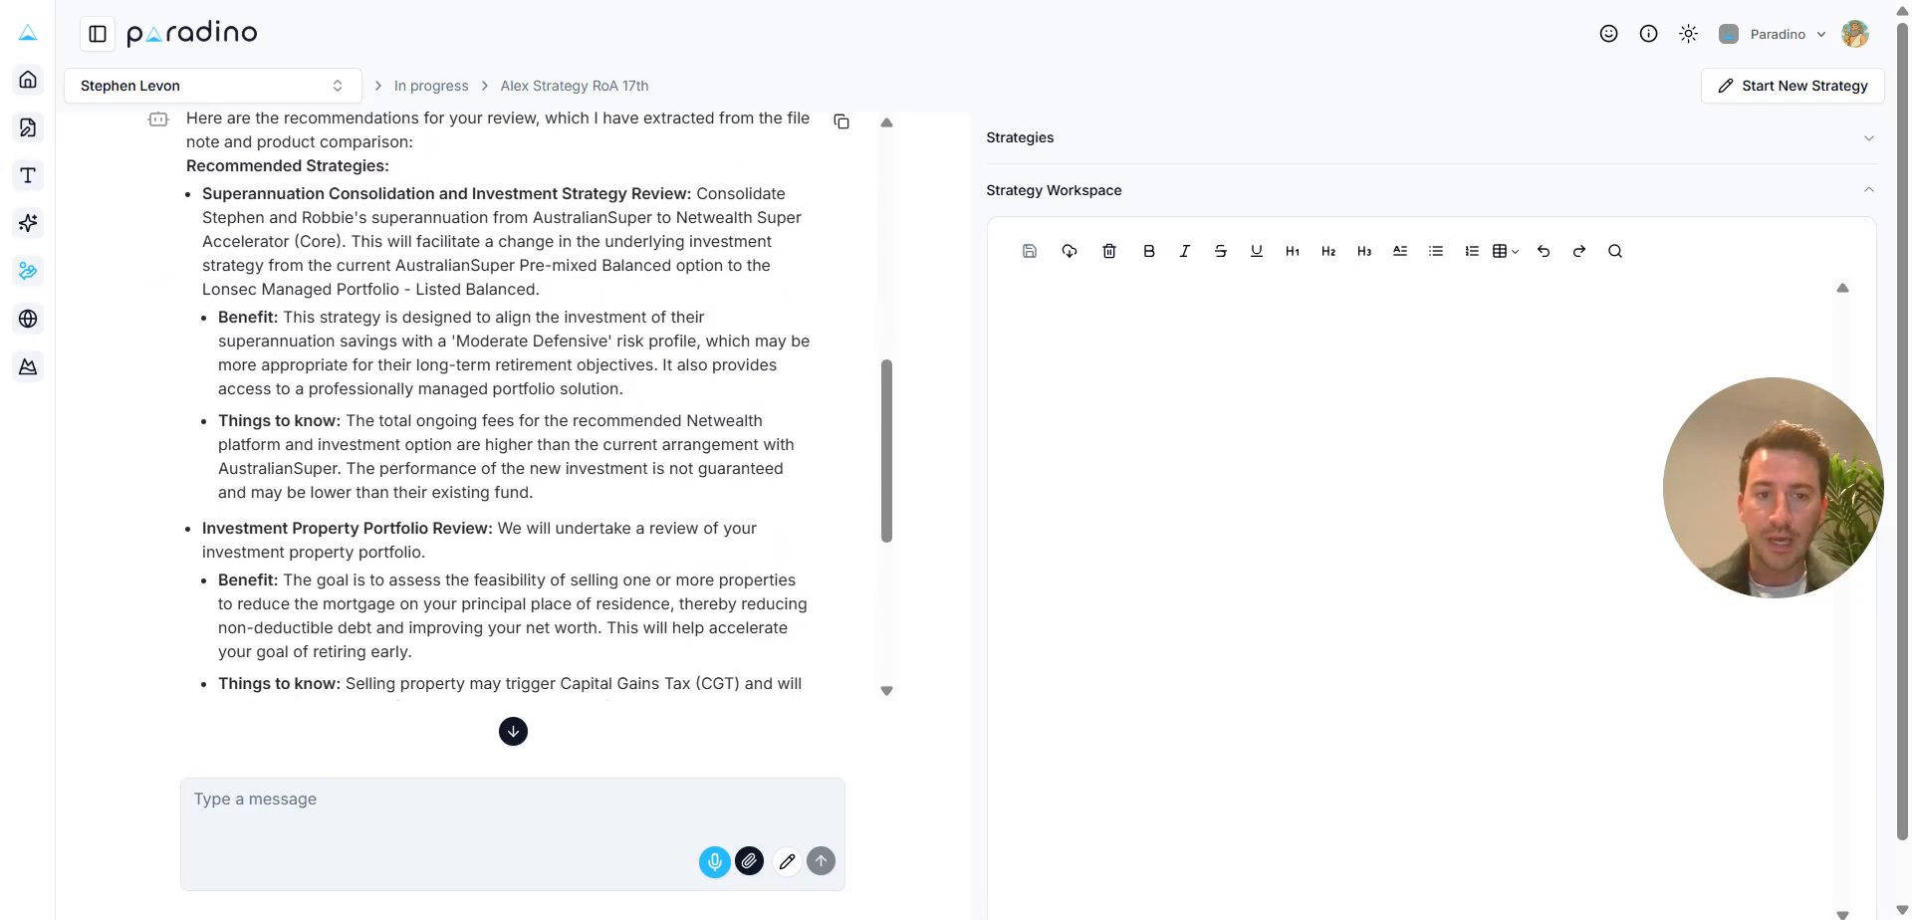
mouse_move(1782, 519)
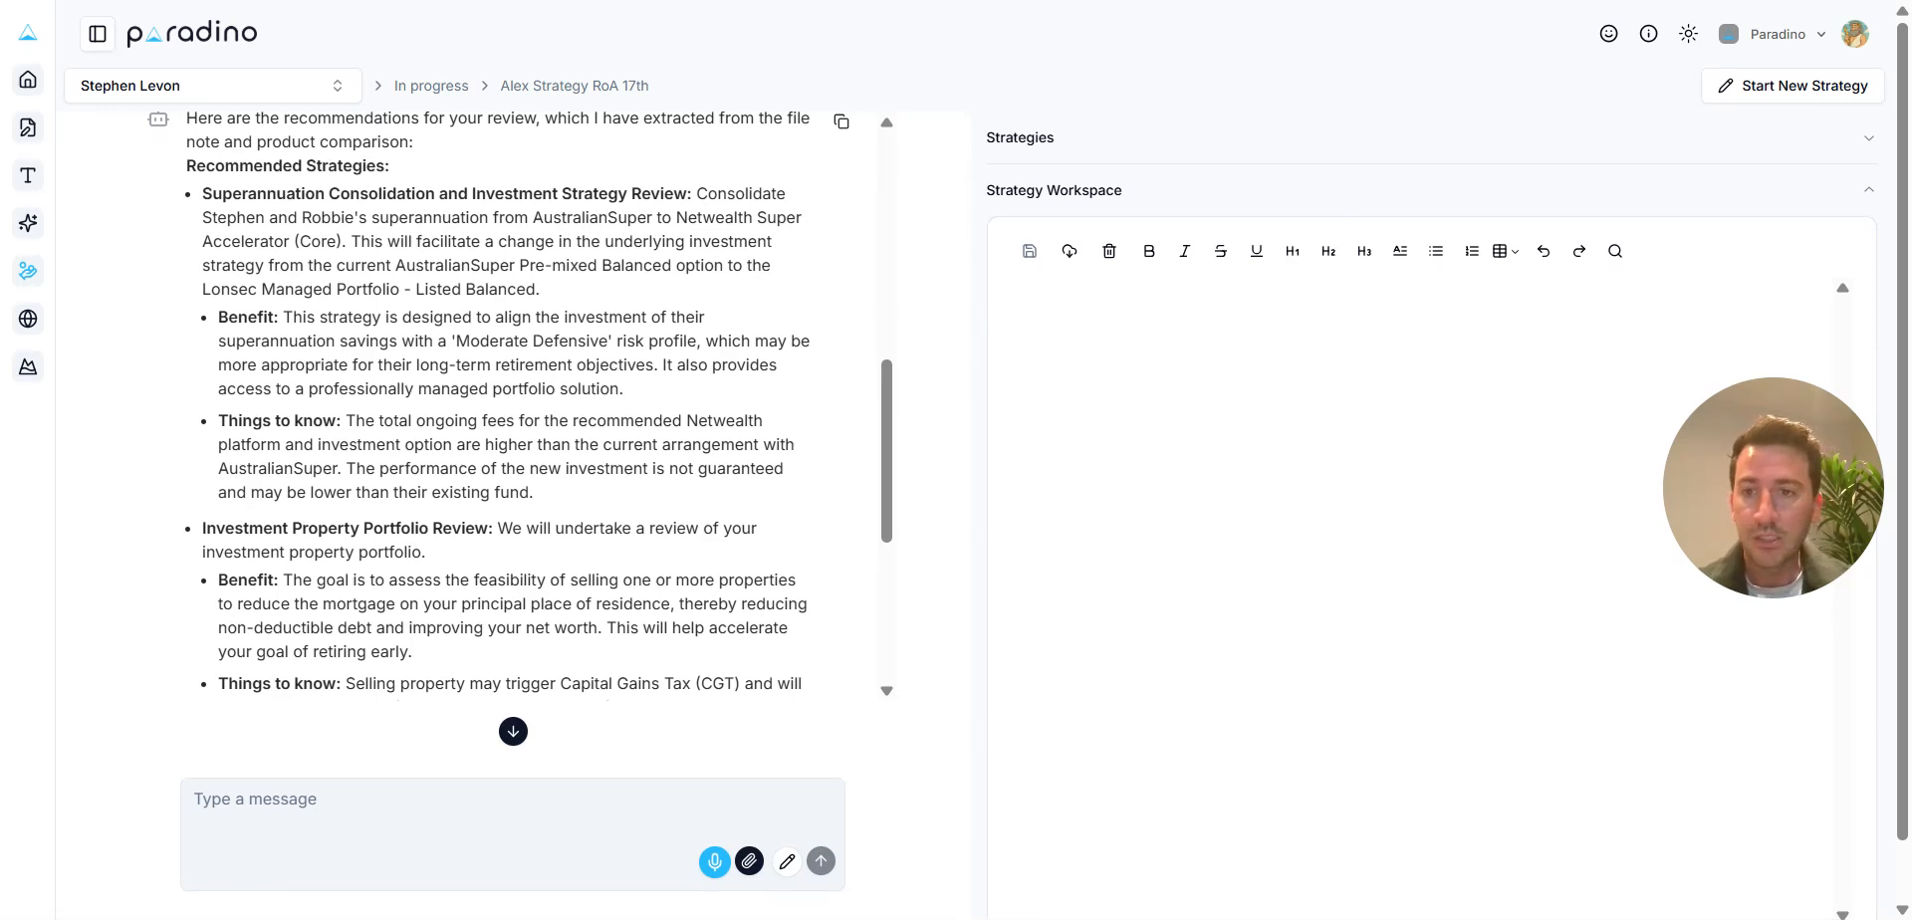
click(512, 800)
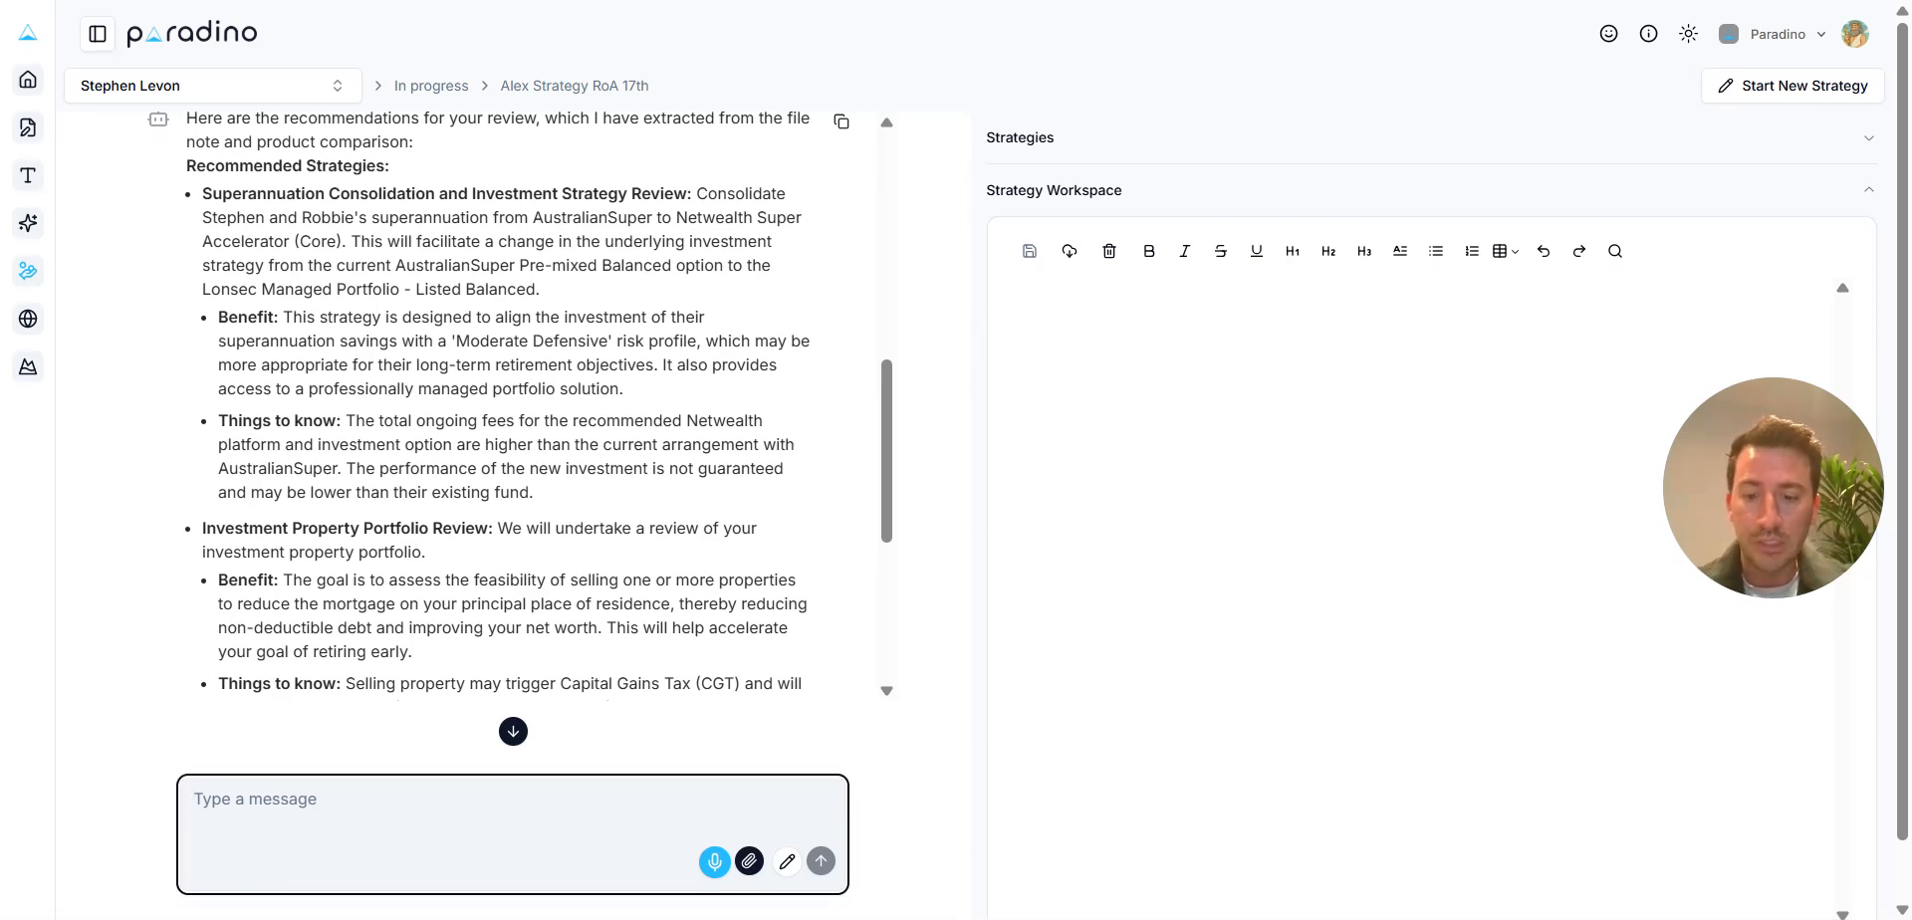
scroll(513, 428, down, 4)
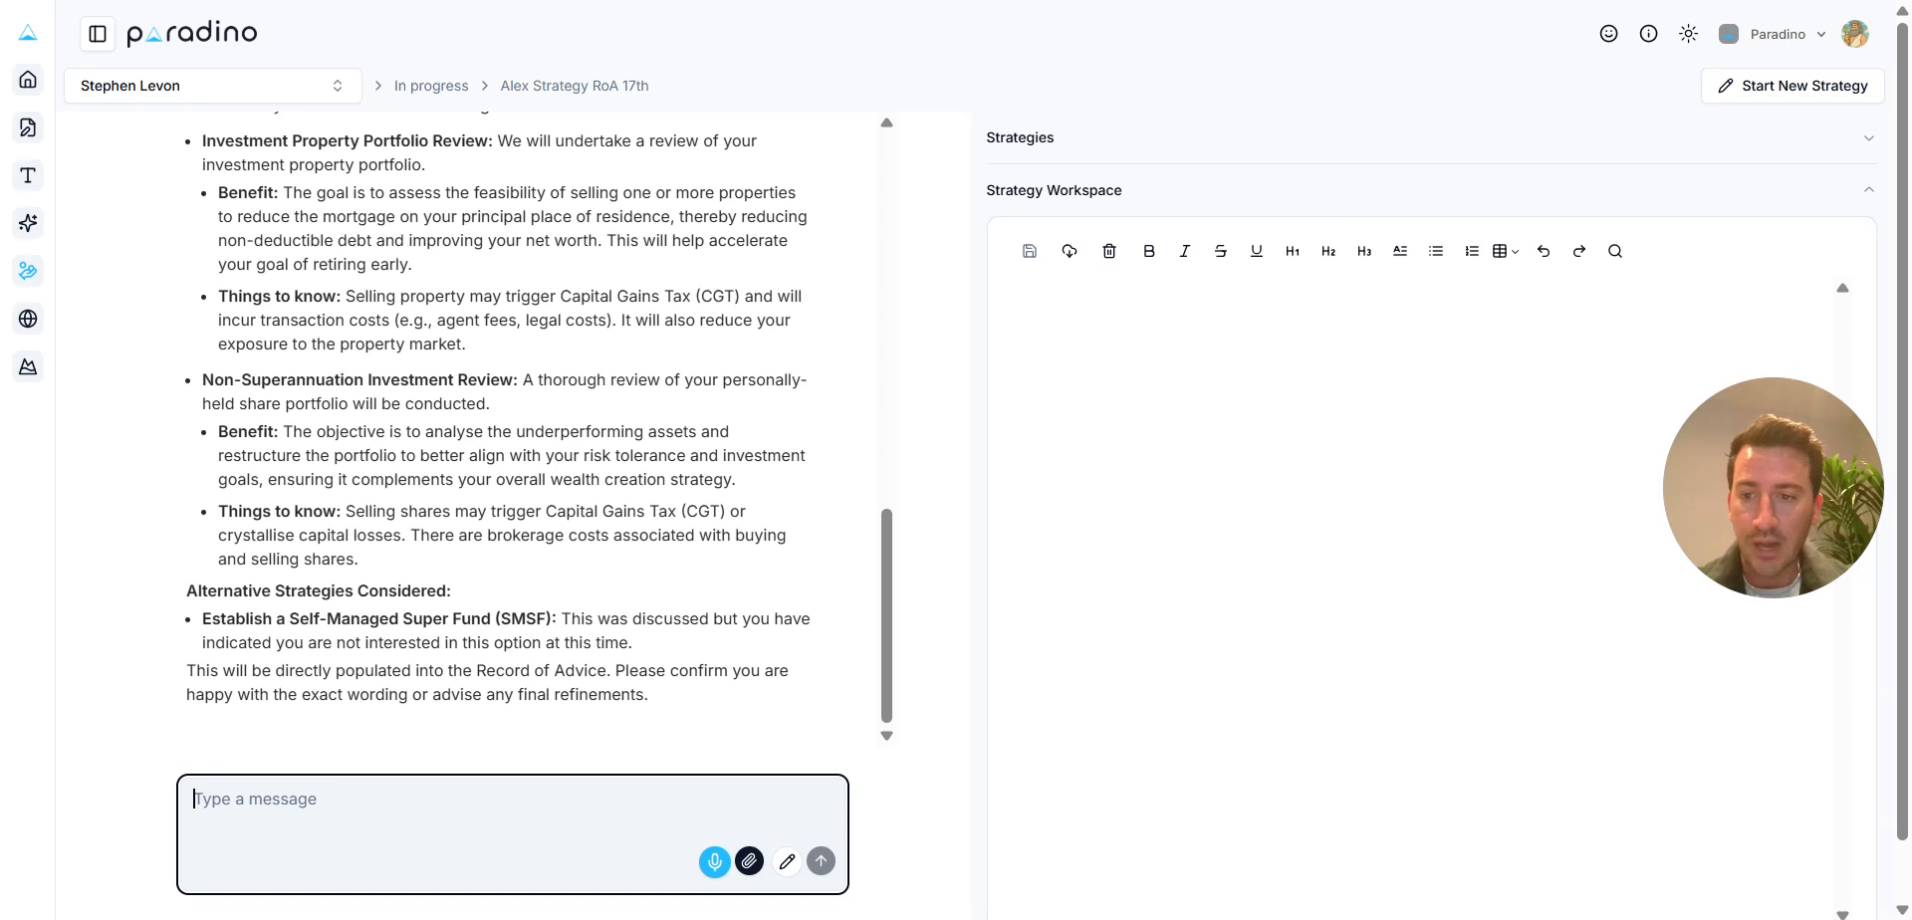
text(yes that is great)
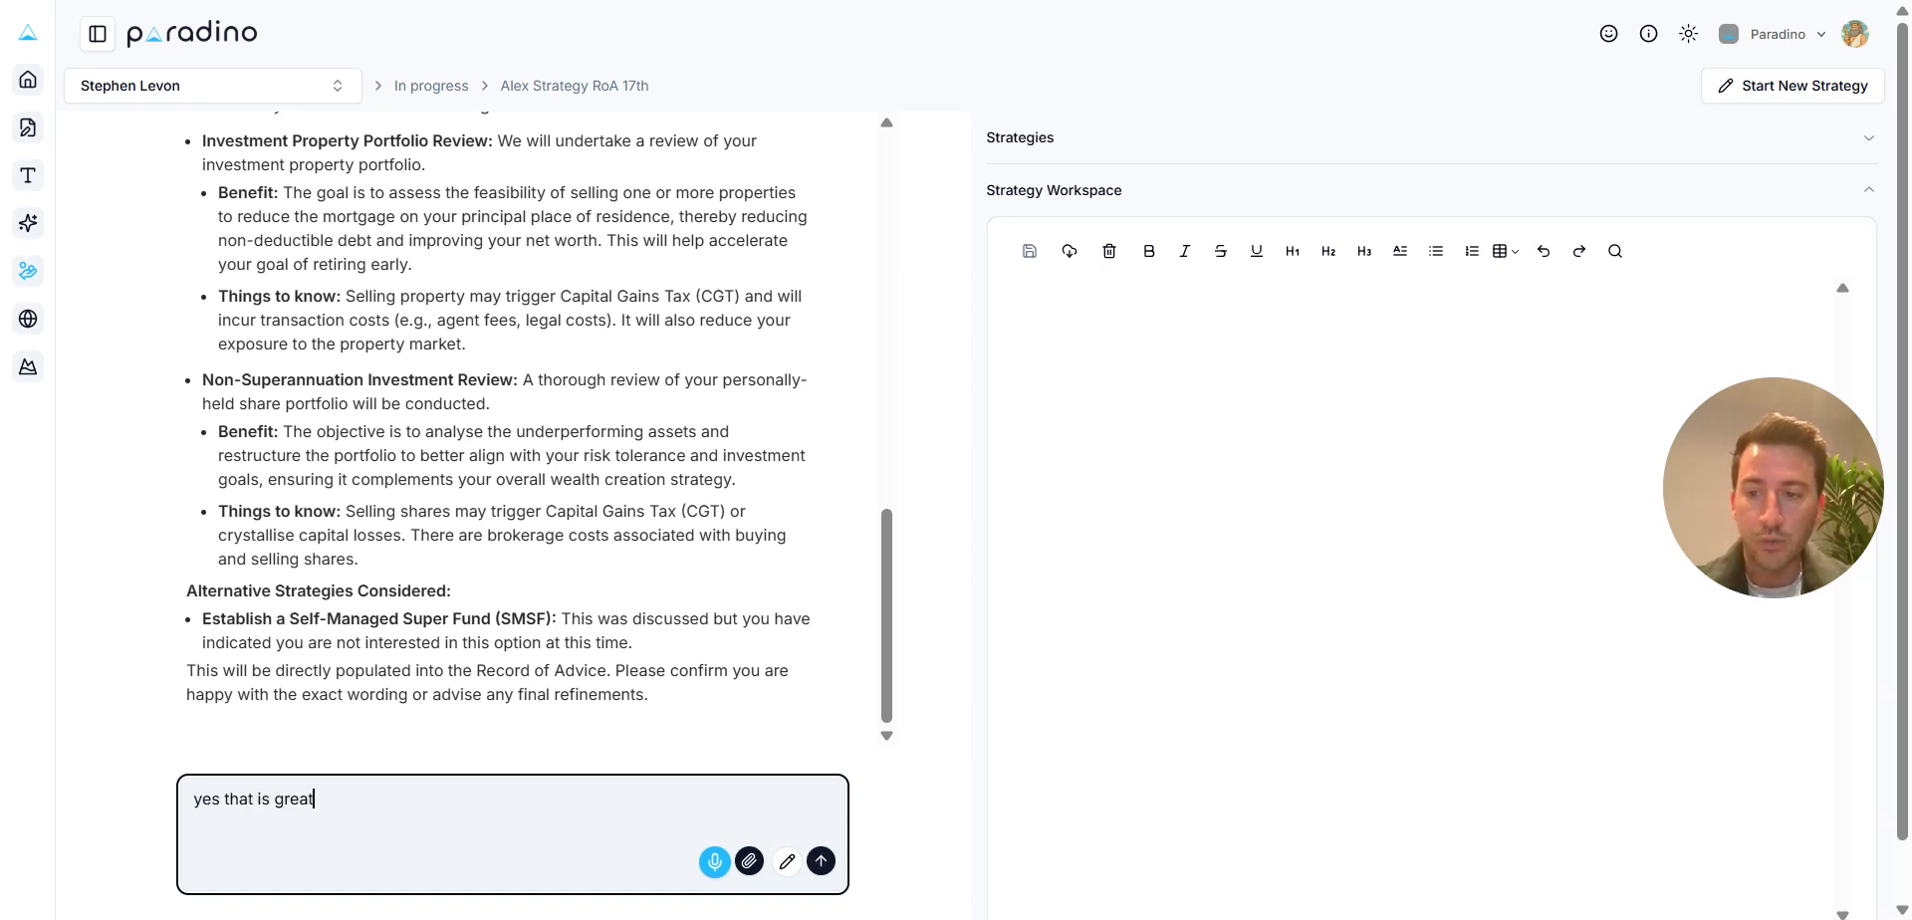
key(Return)
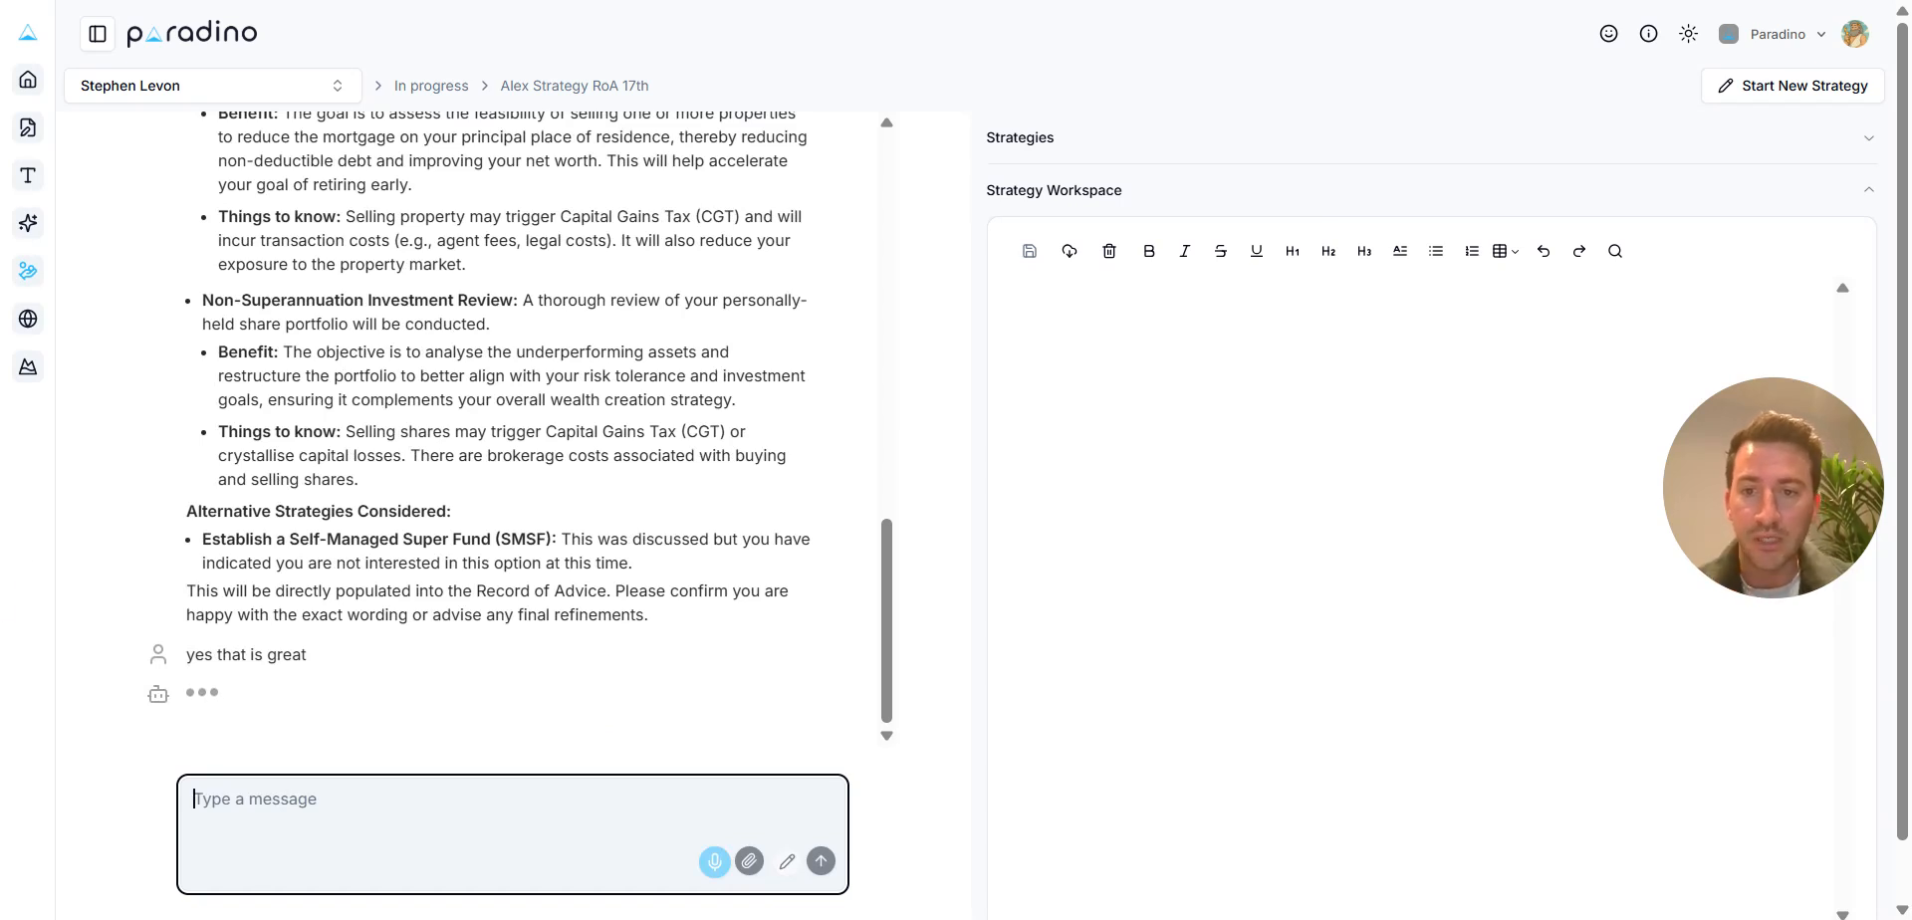
- Examine the recommended strategies in the chat, including their benefits and things to know
scroll(506, 418, up, 3)
scroll(506, 419, up, 2)
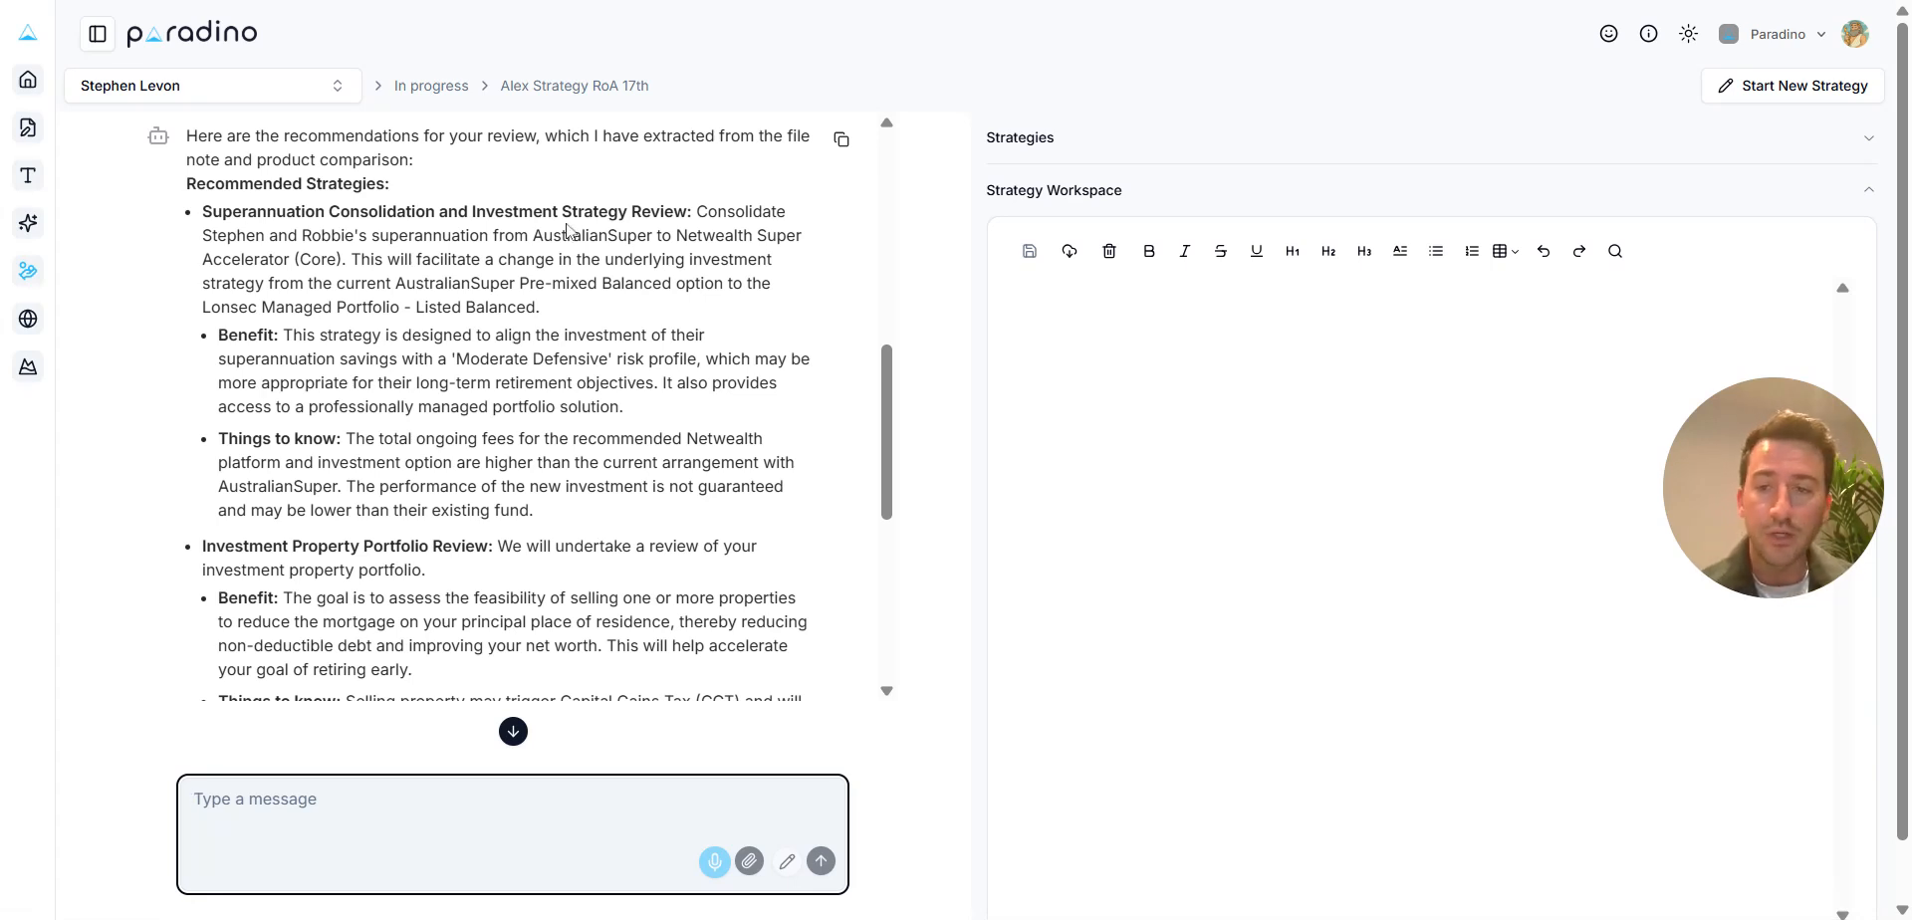
scroll(506, 419, down, 1)
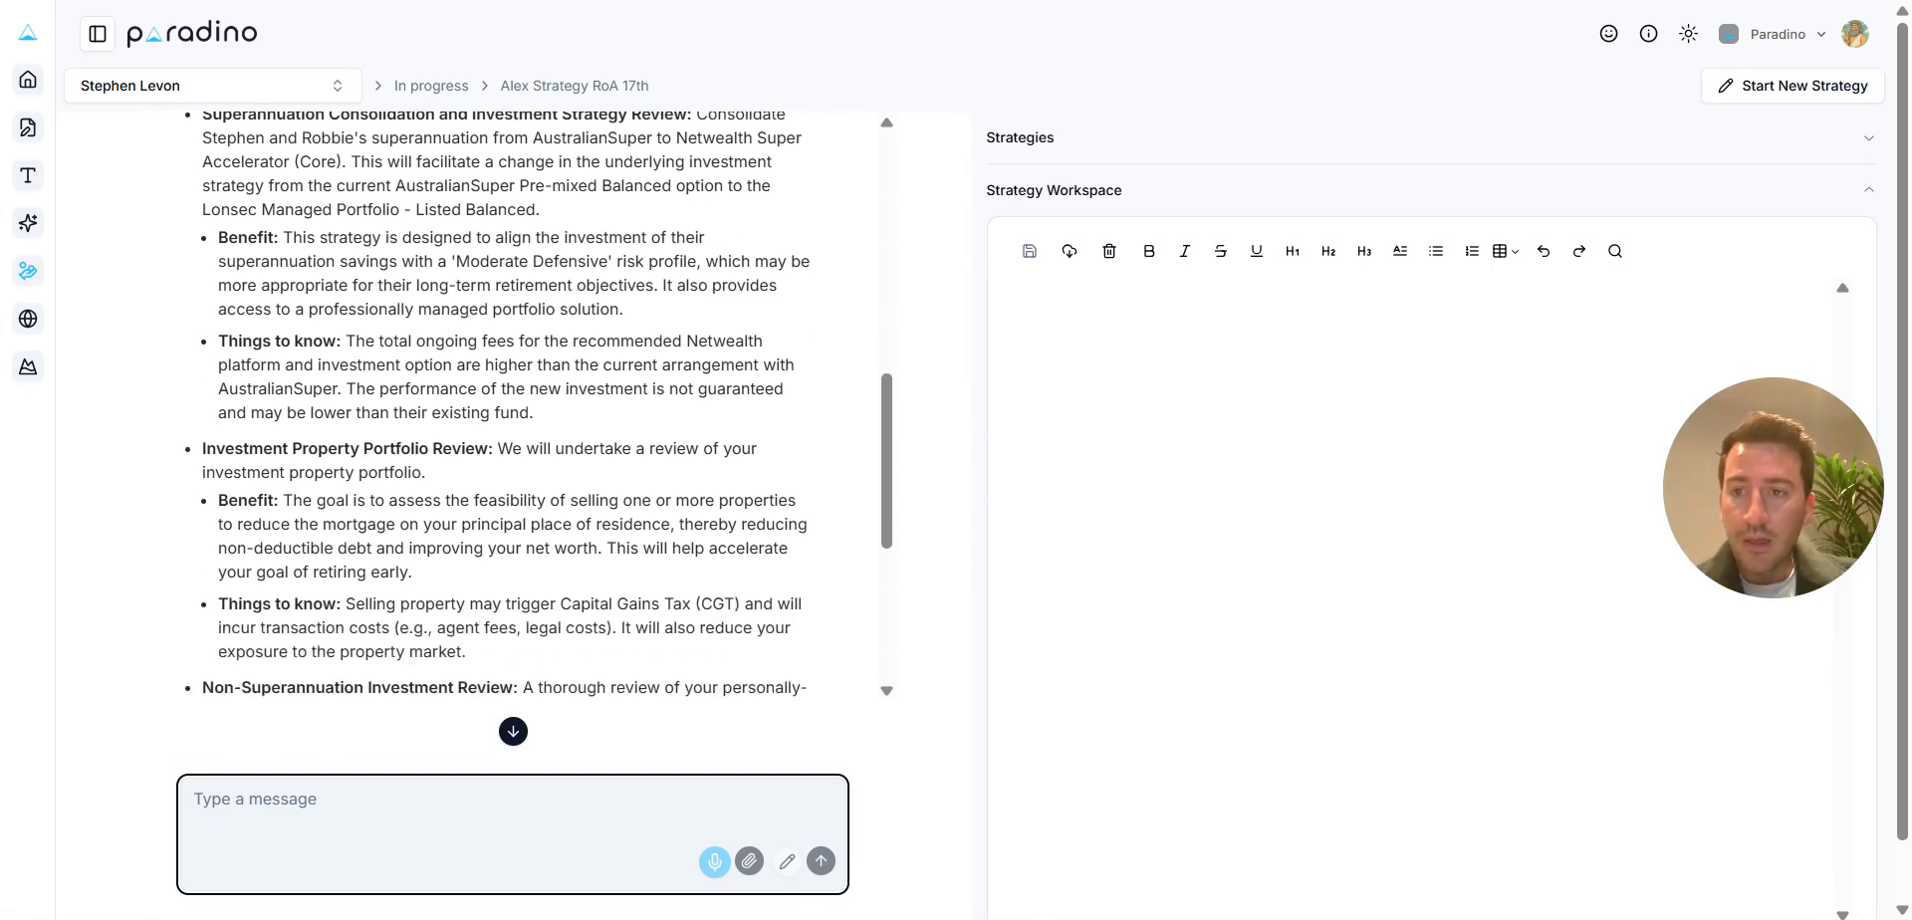
scroll(506, 418, down, 1)
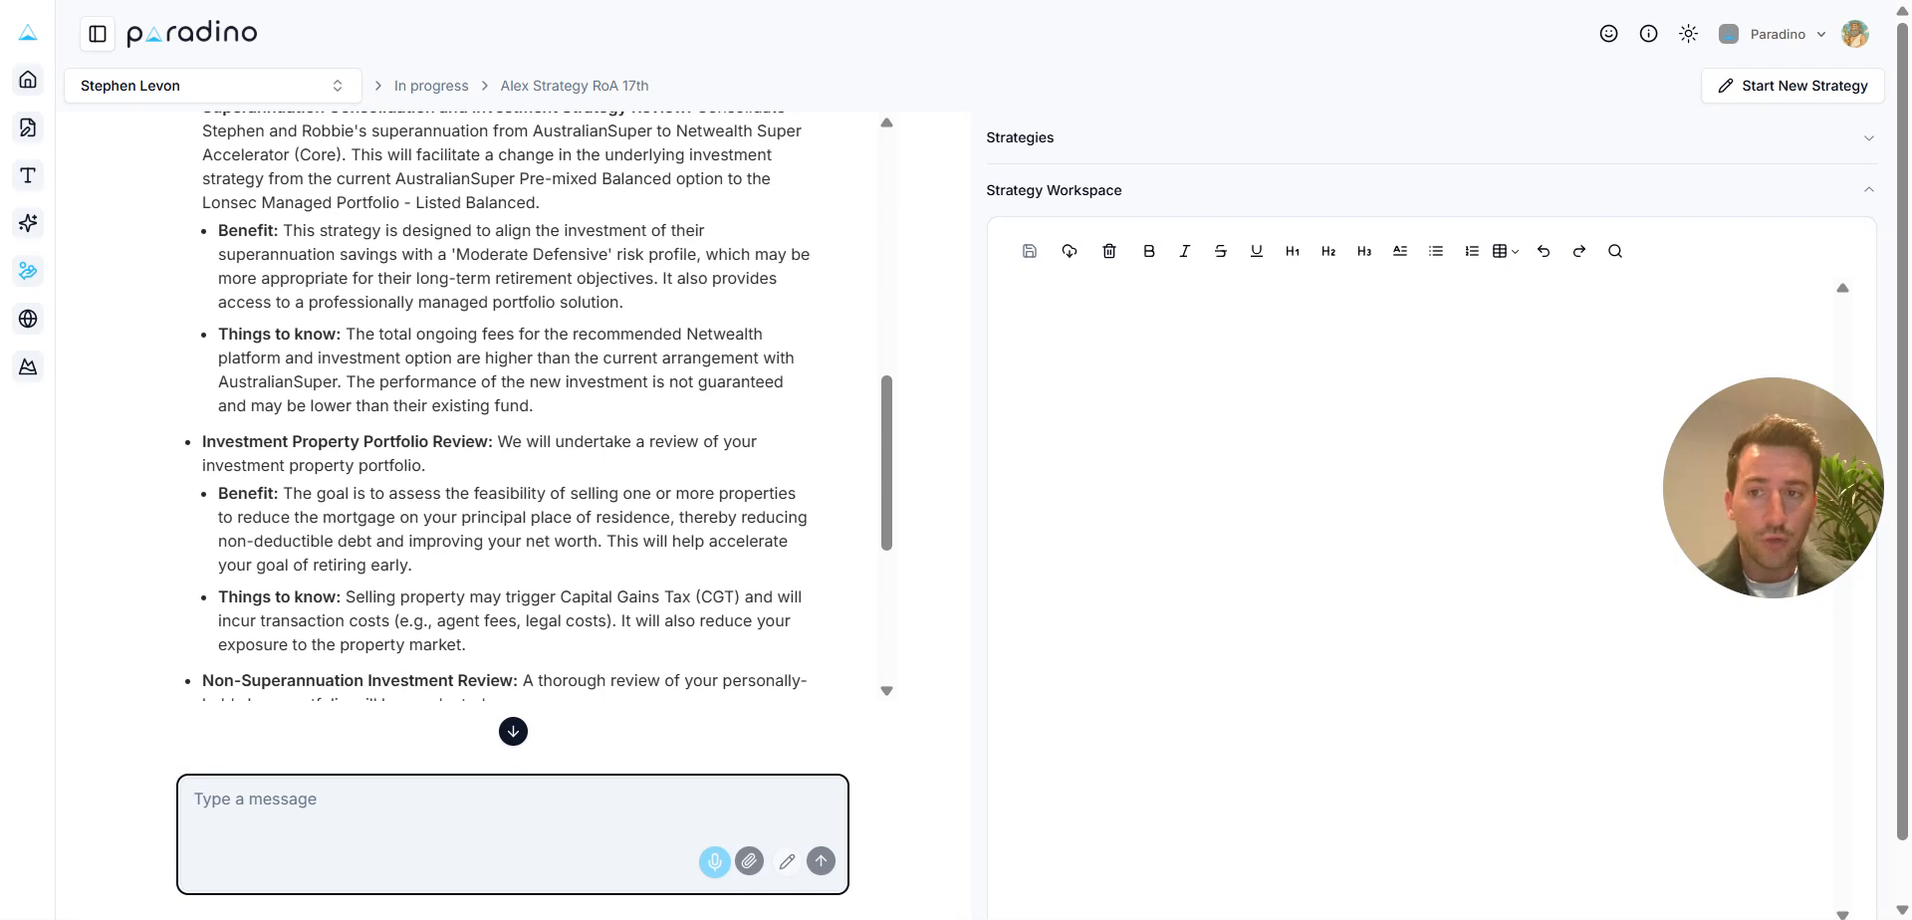
- Read the benefit and things-to-know points of each recommended strategy in the chat, through to the alternative strategies considered
drag(283, 230, 214, 232)
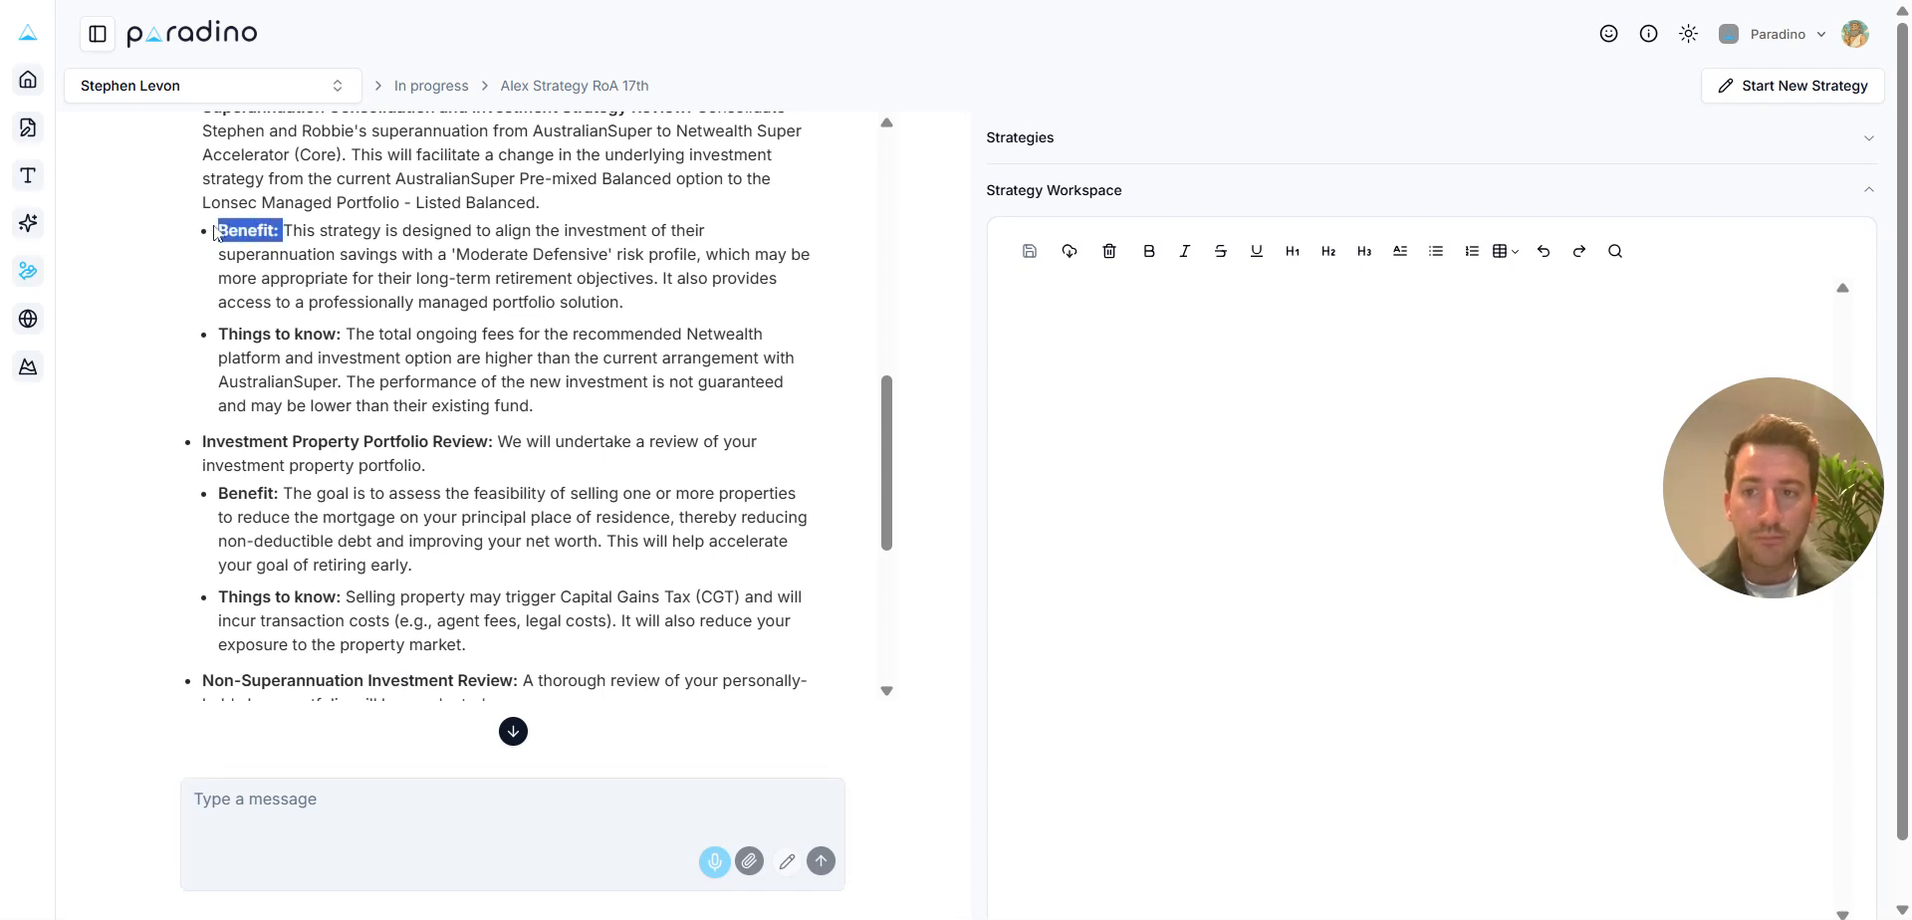
drag(346, 334, 199, 332)
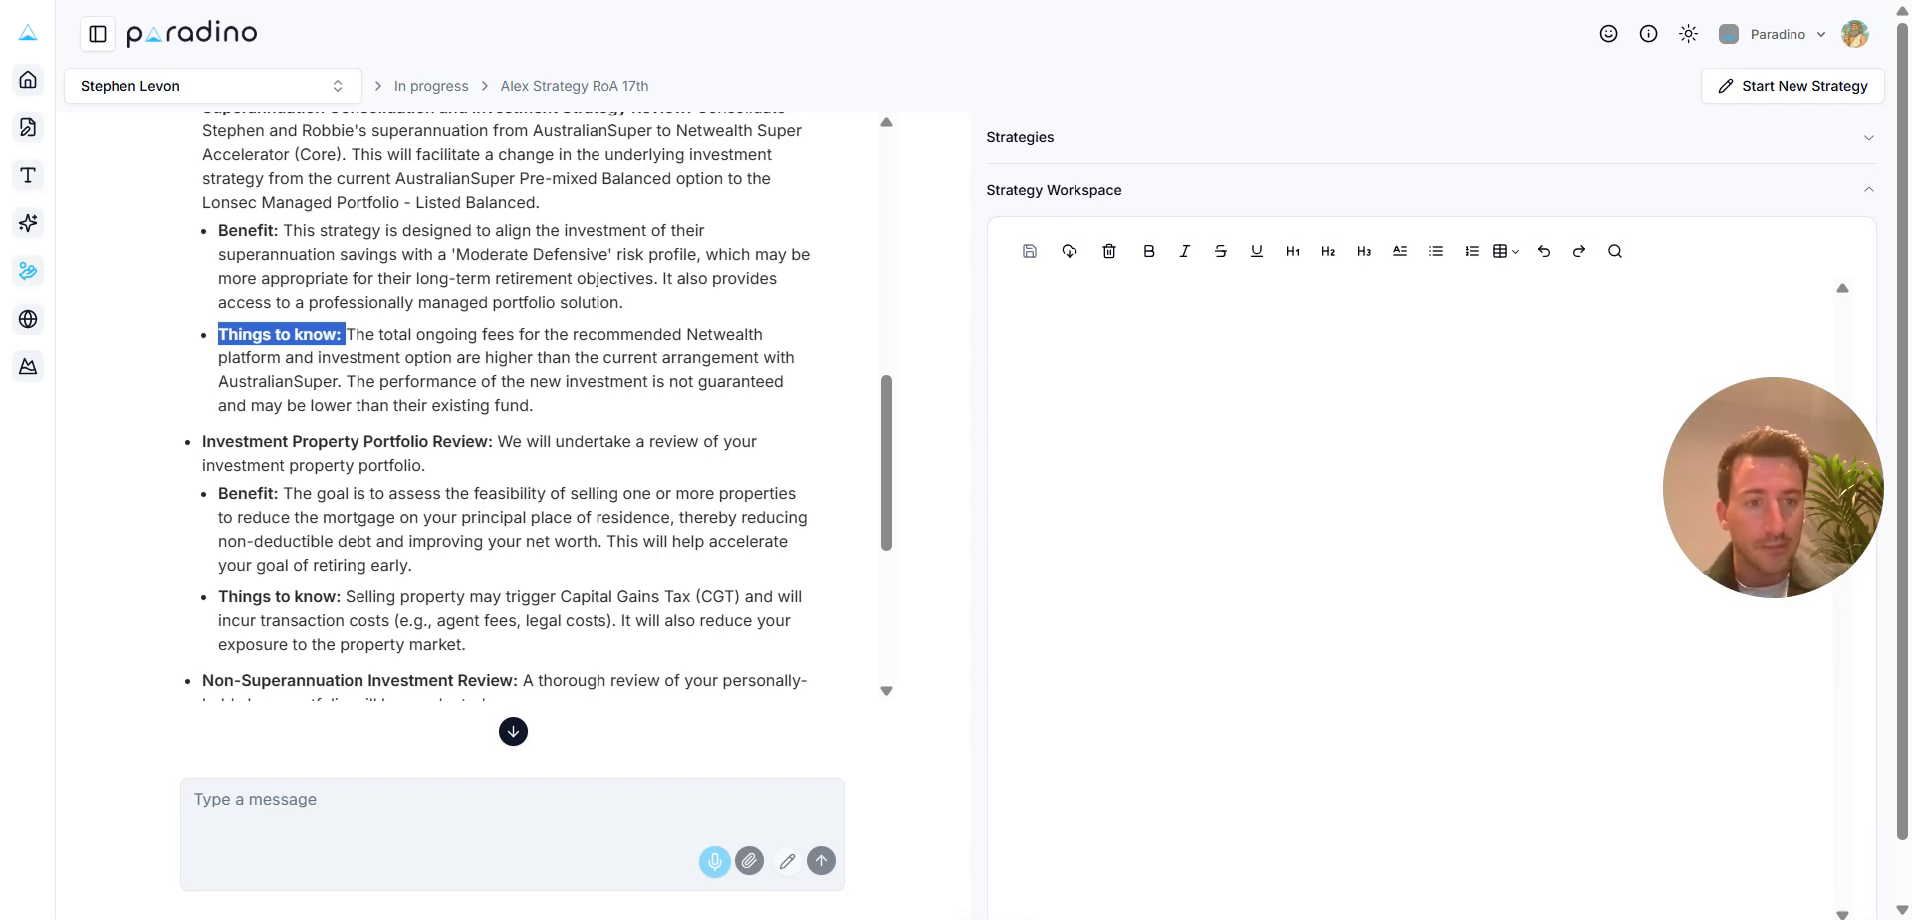
click(349, 338)
scroll(513, 406, down, 2)
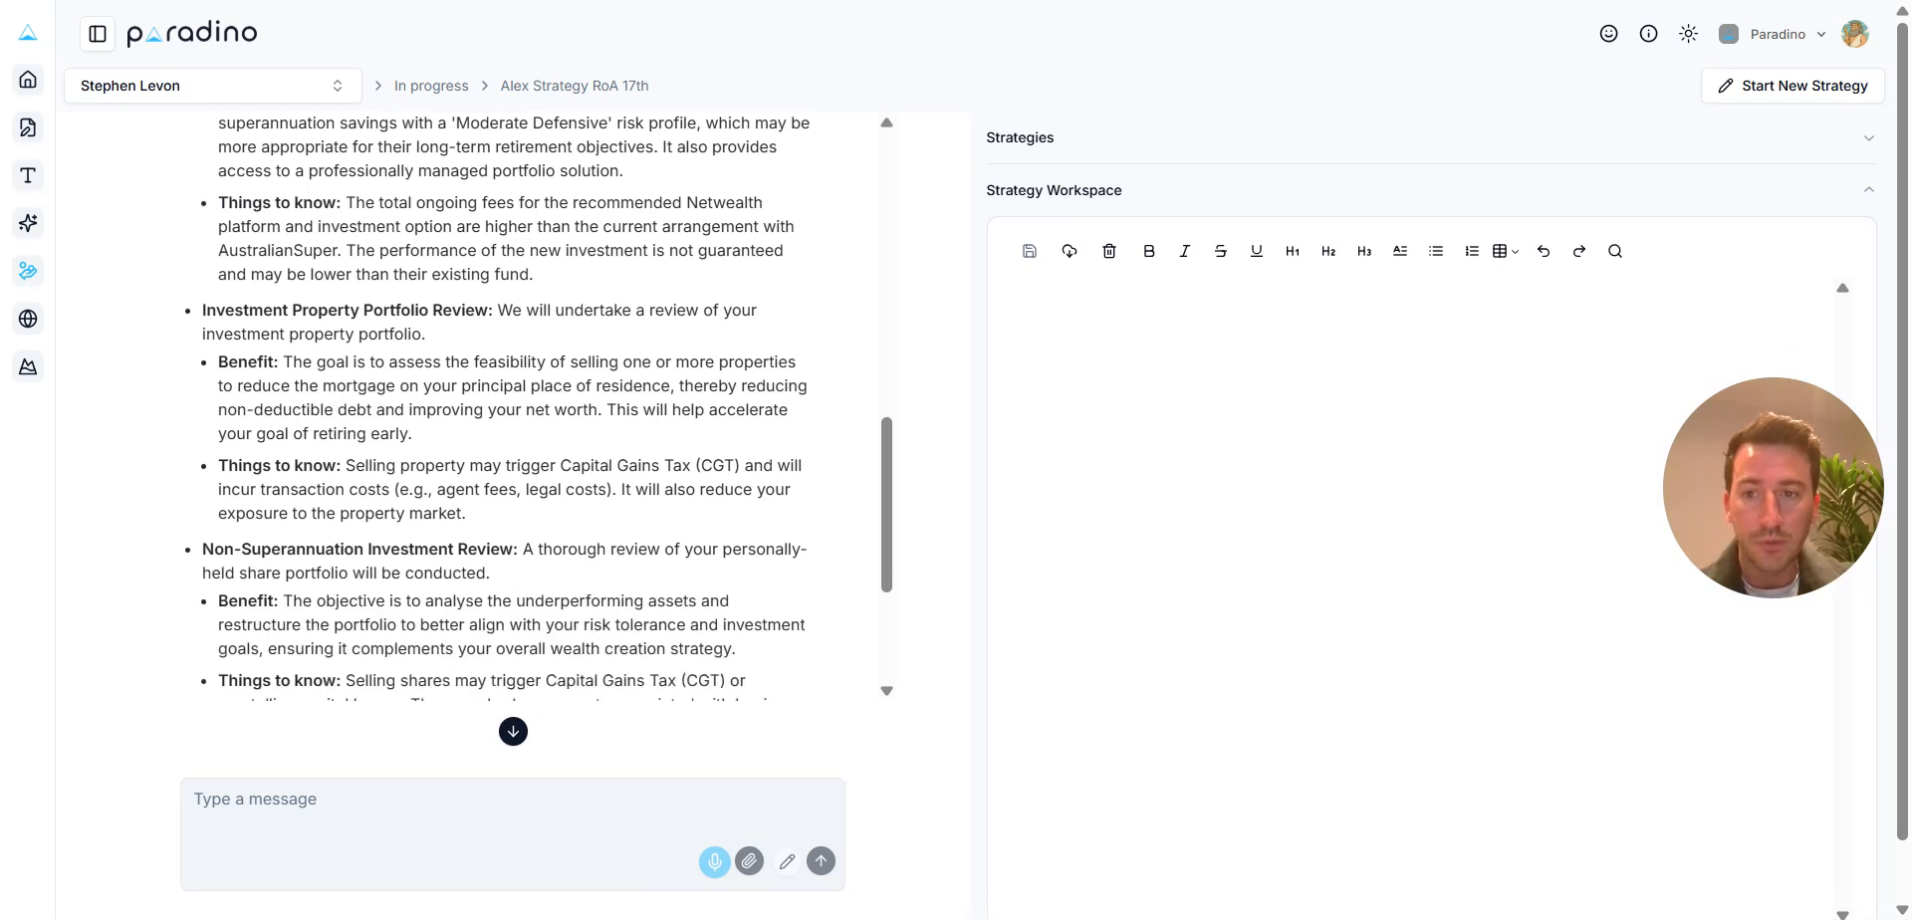
scroll(513, 407, down, 4)
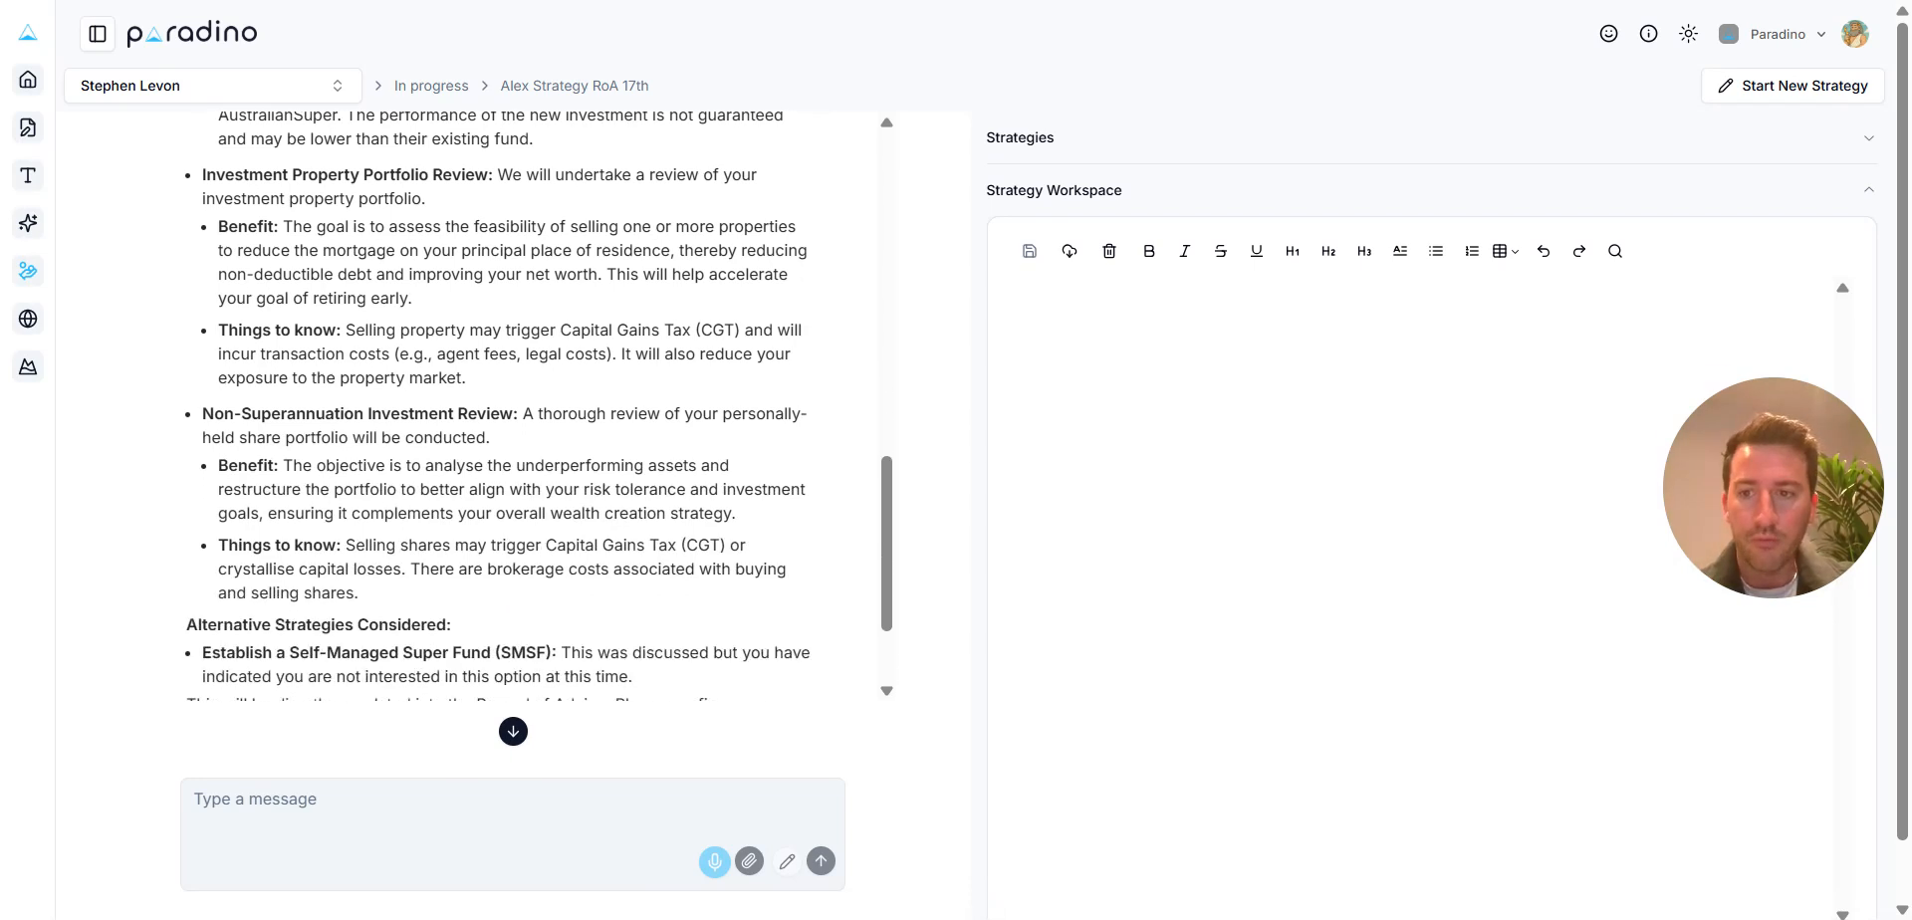
scroll(264, 533, down, 1)
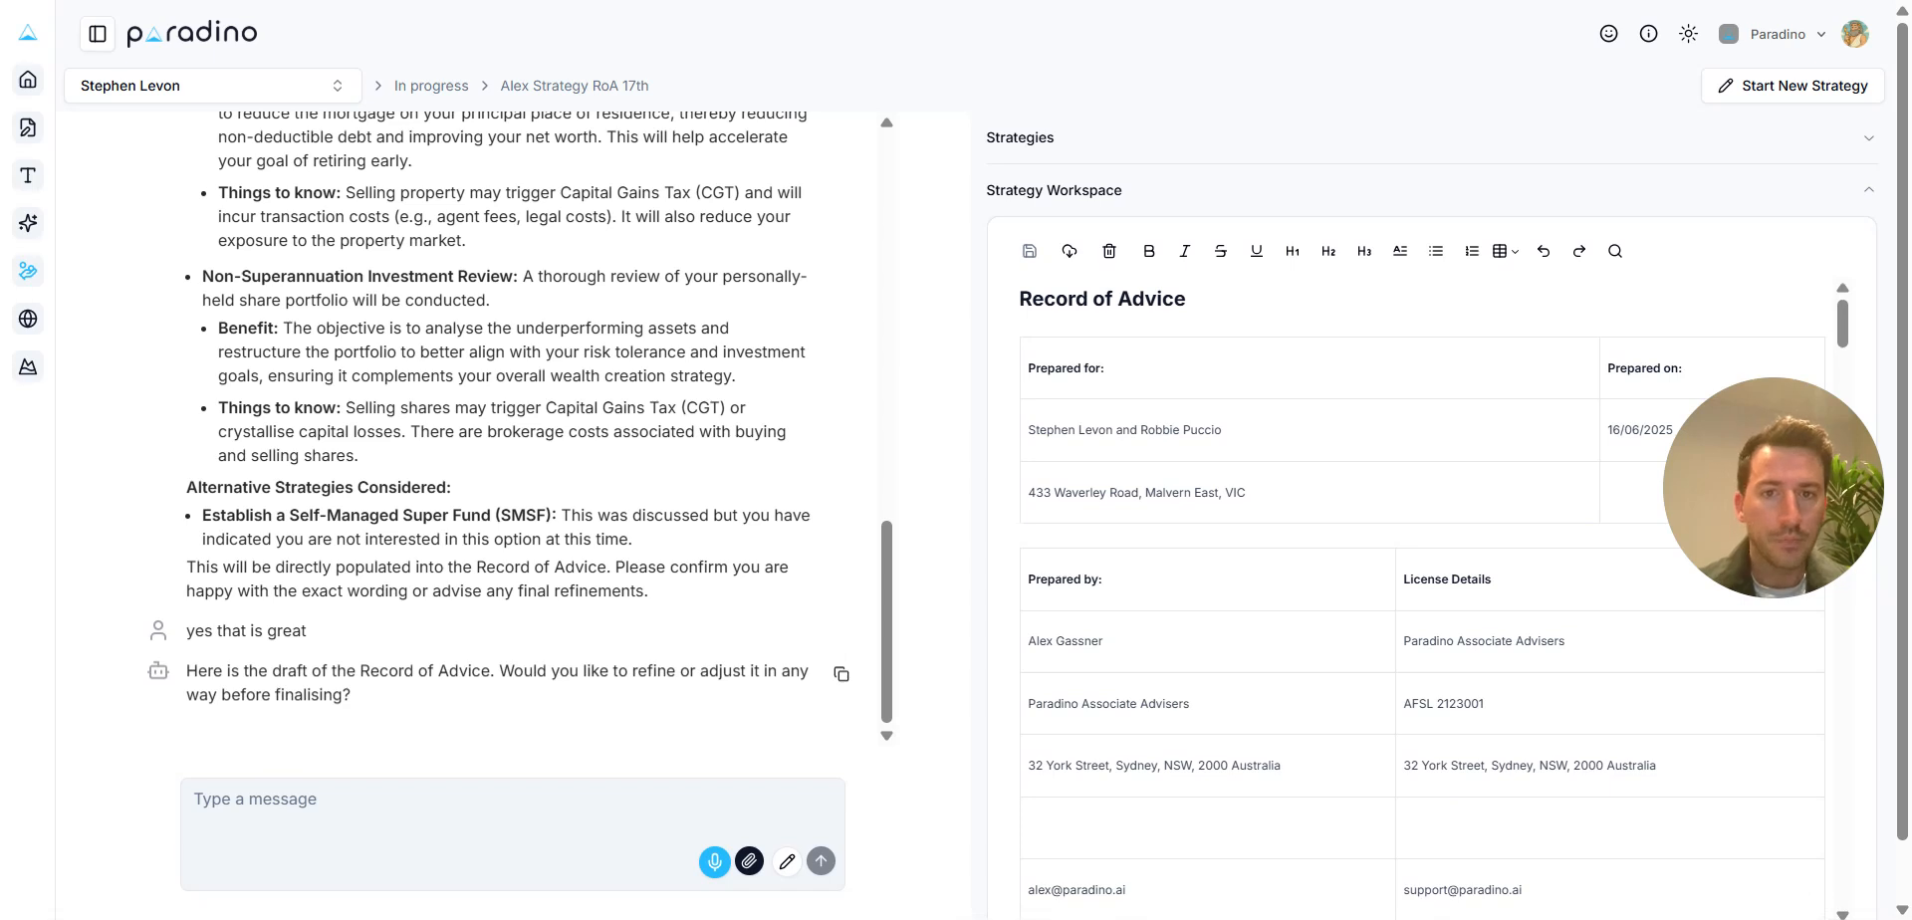
- View the list of saved strategies, and return to the drafted Record of Advice in the strategy workspace
click(1754, 145)
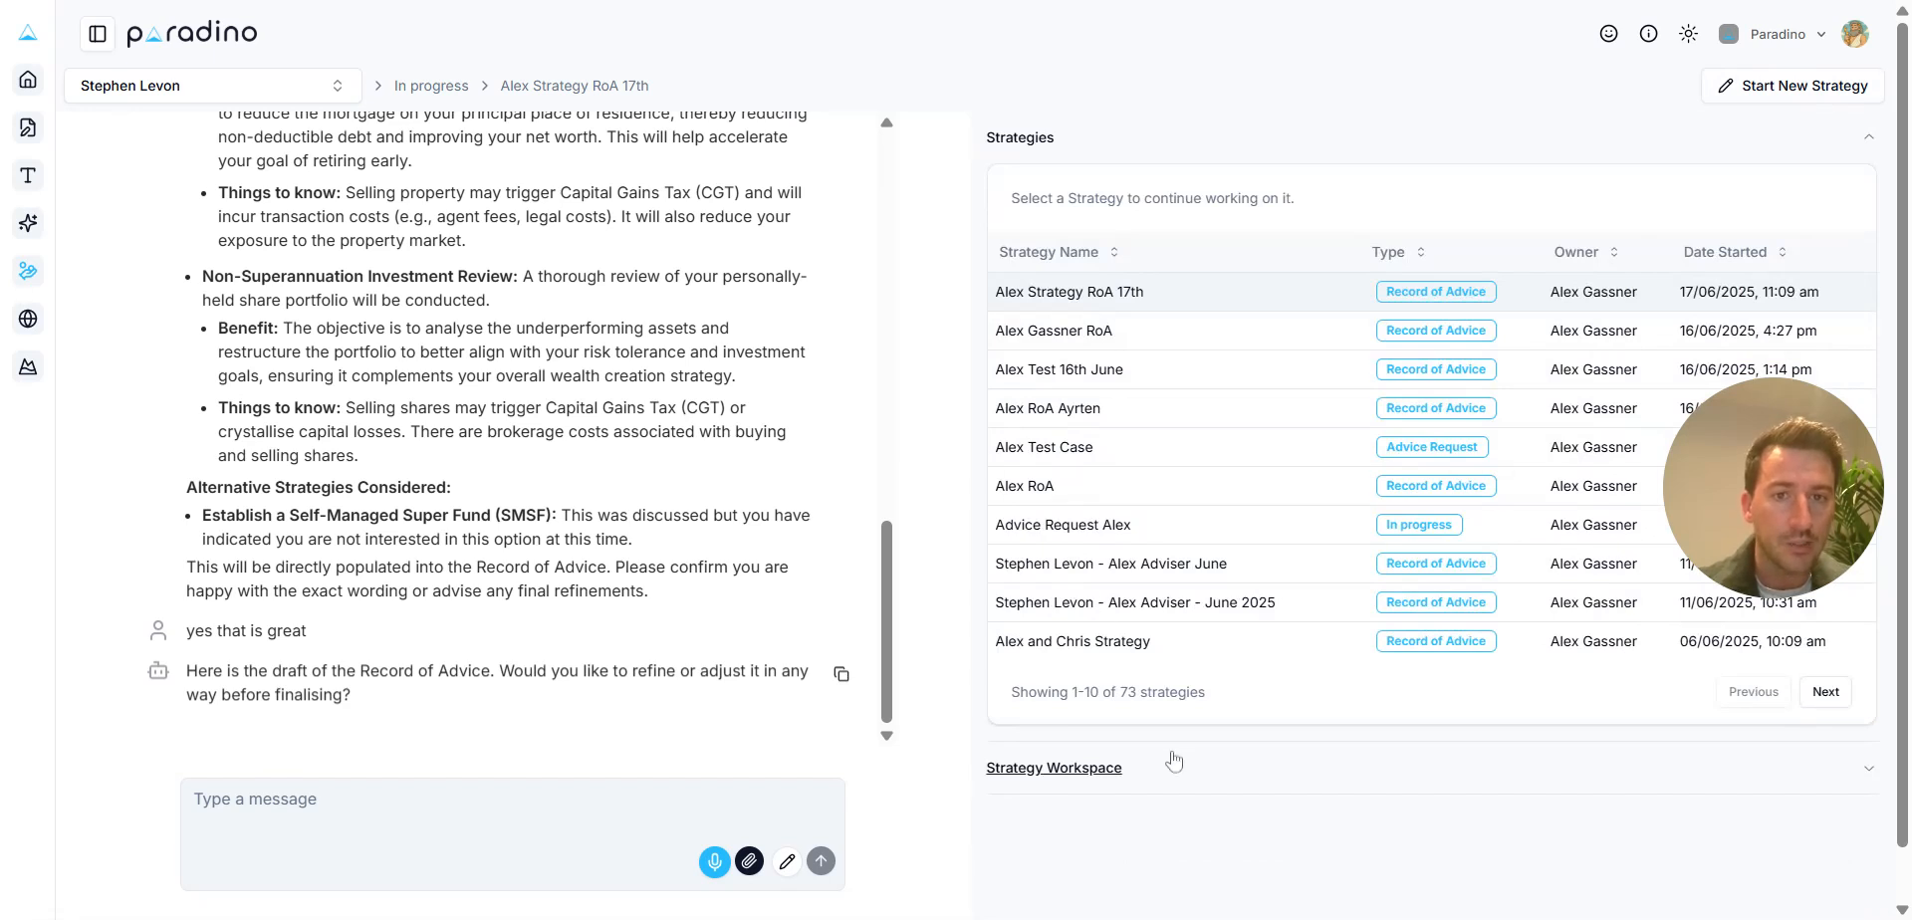
click(1840, 141)
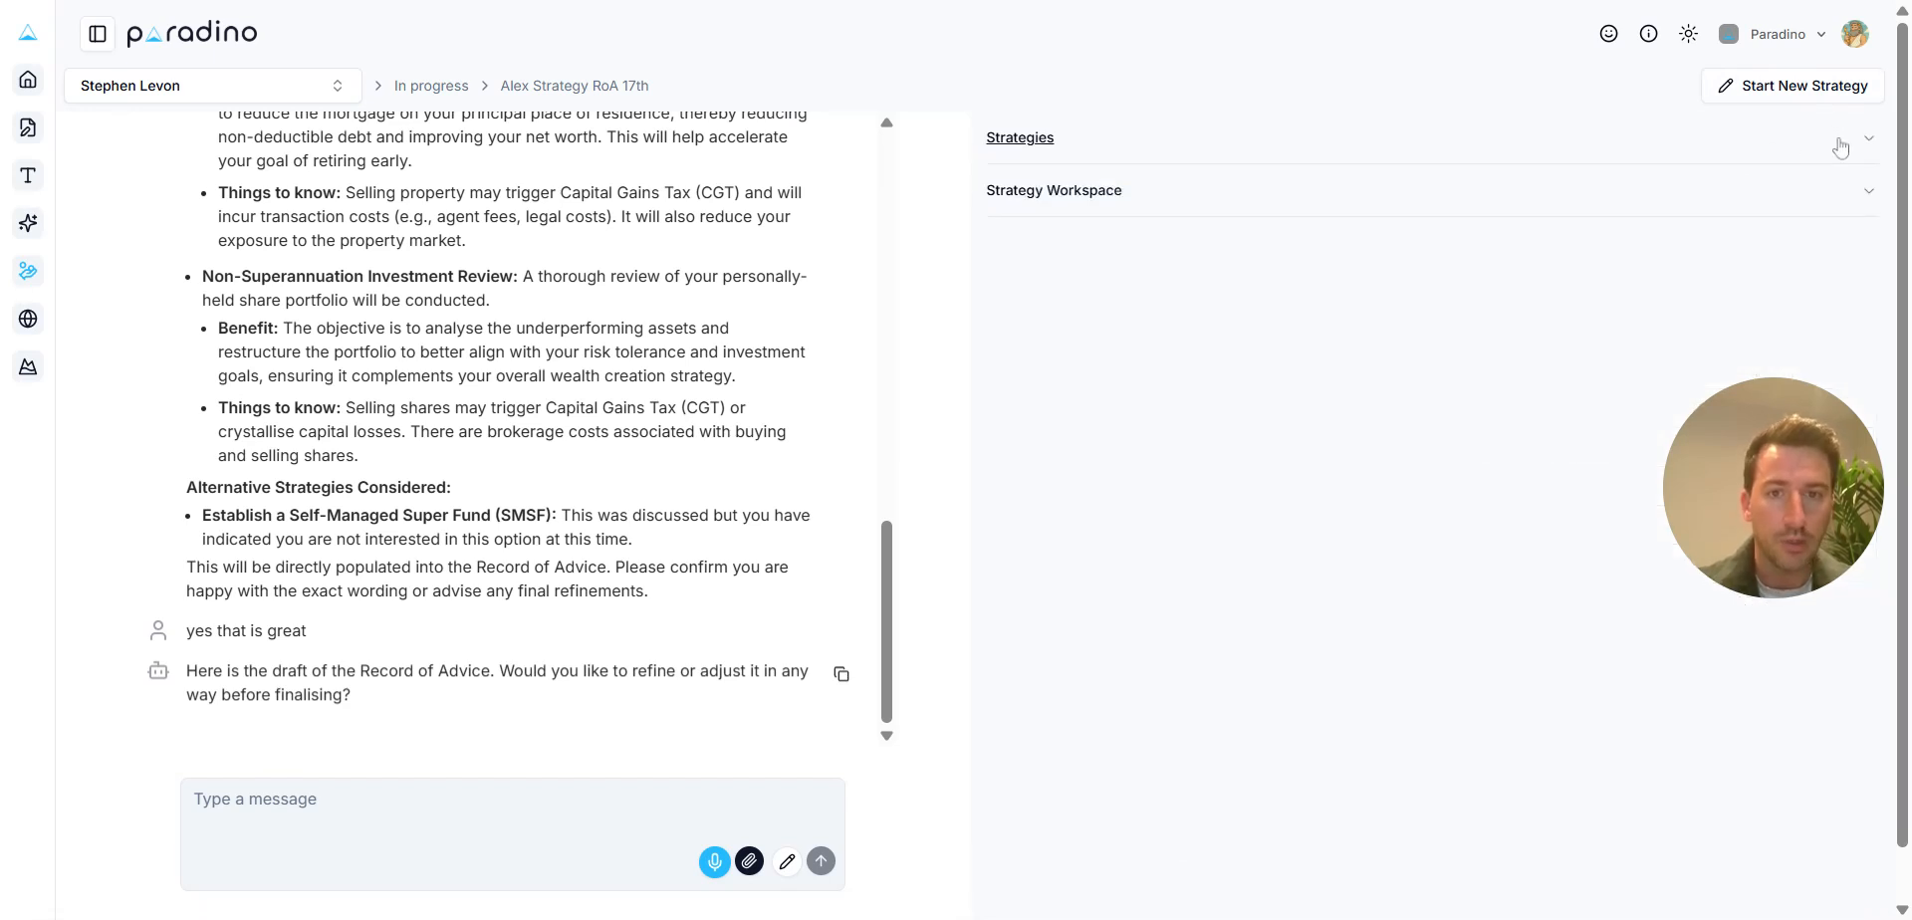
click(1714, 207)
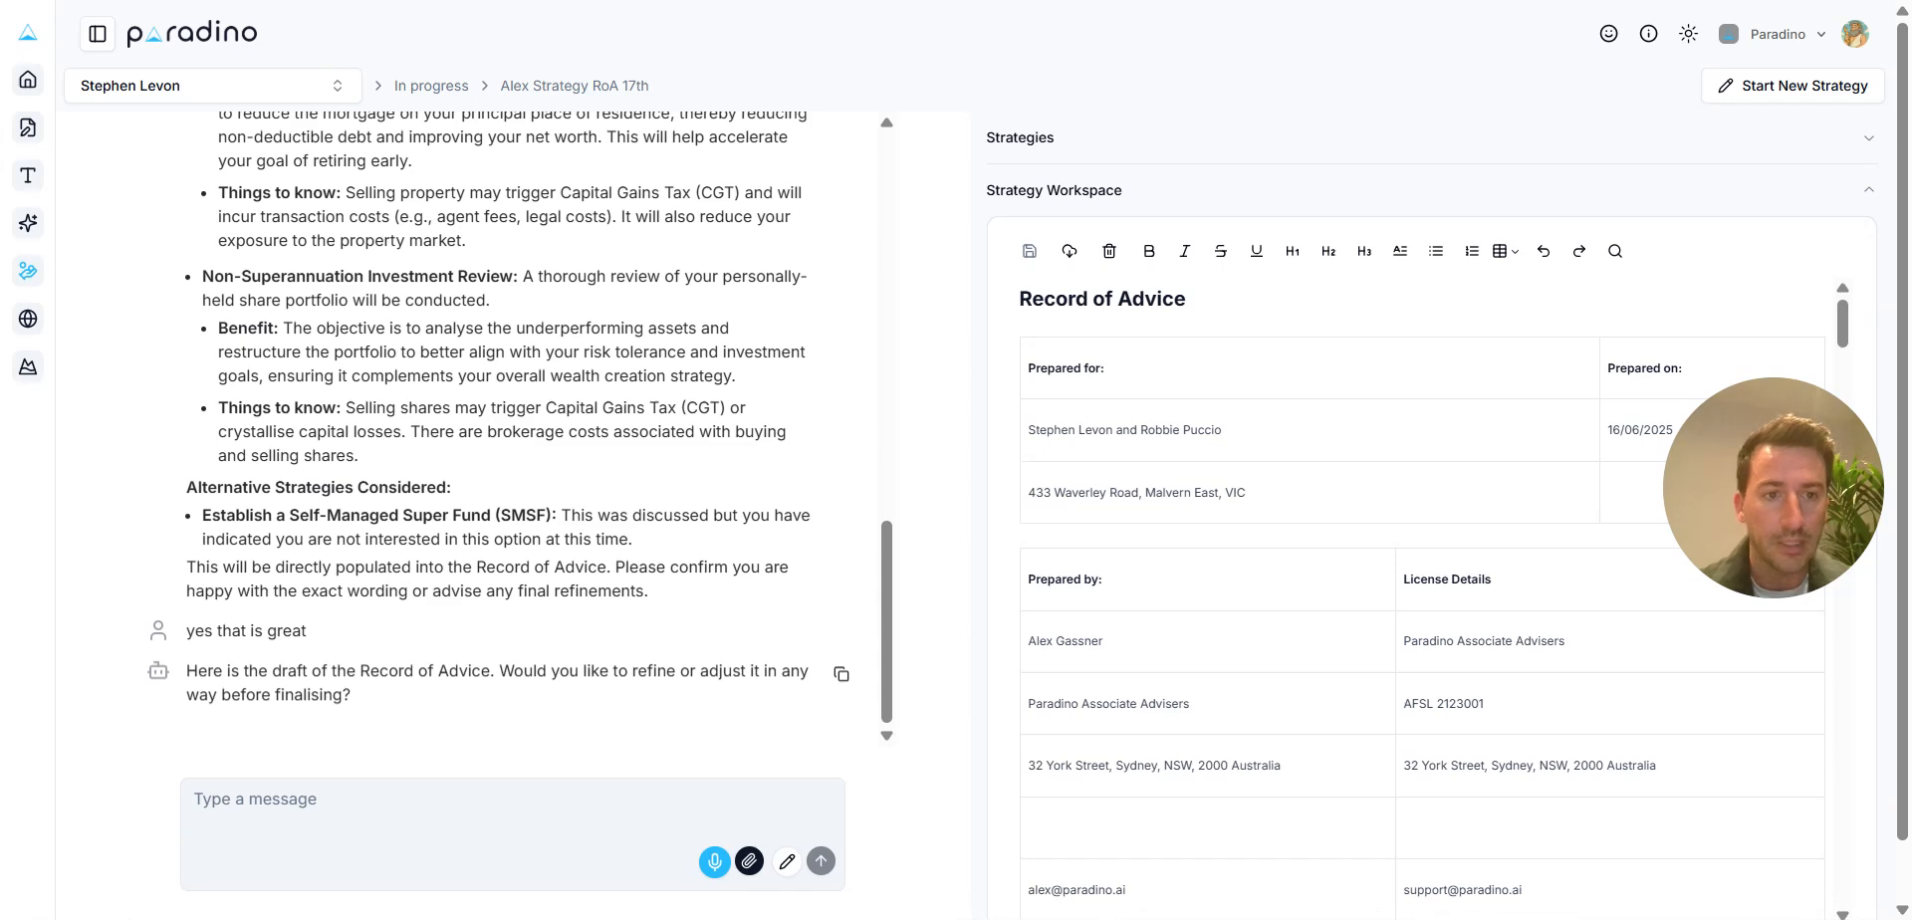
- Review the Record of Advice draft from the preparation details through the About you section and the strategy recommendations
scroll(1424, 598, down, 4)
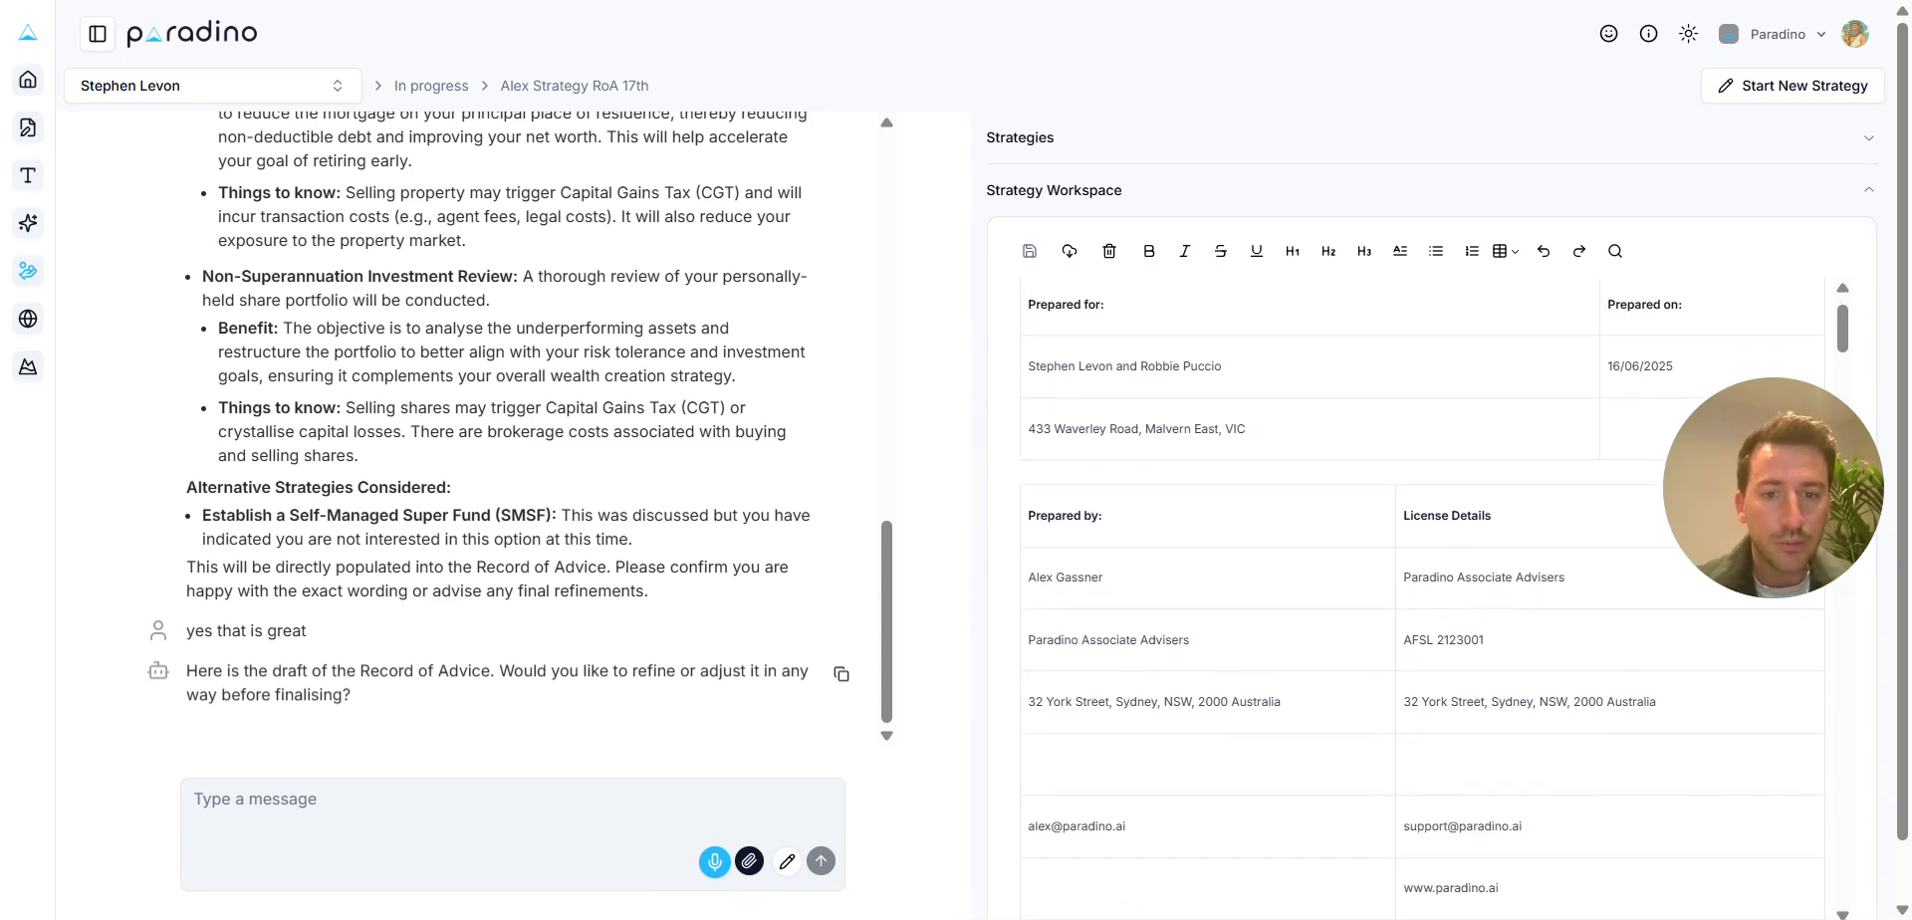
scroll(1424, 597, down, 6)
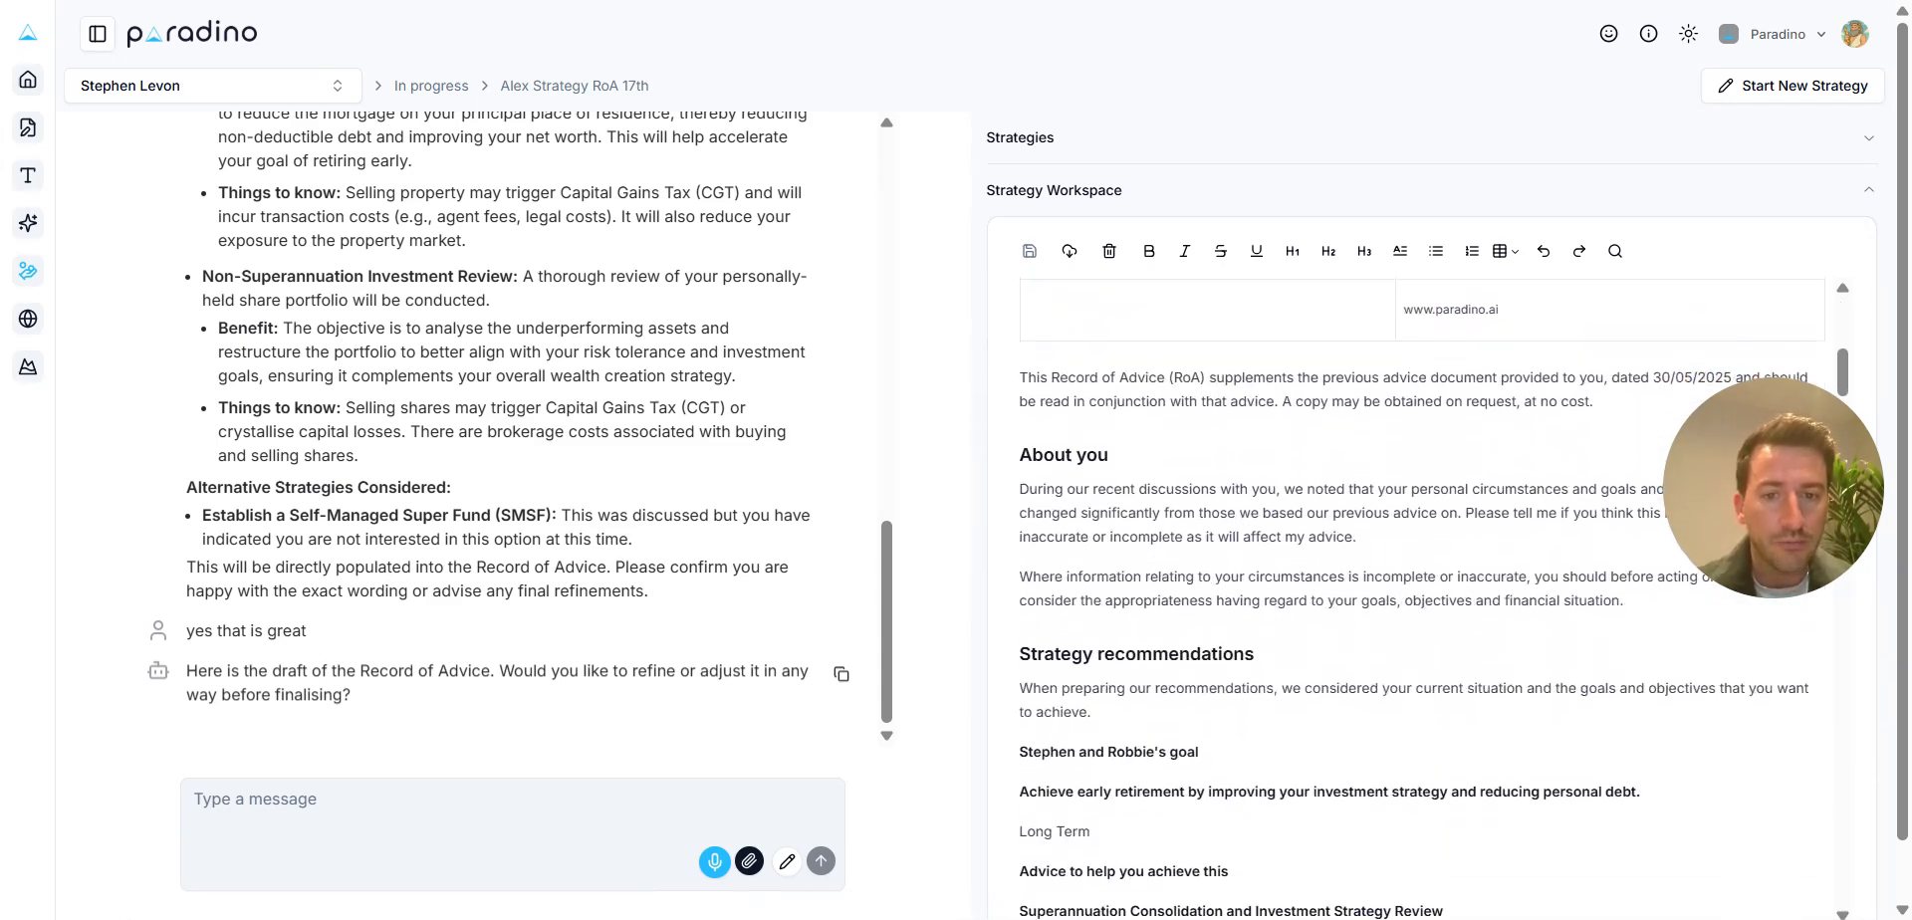
scroll(1414, 597, down, 2)
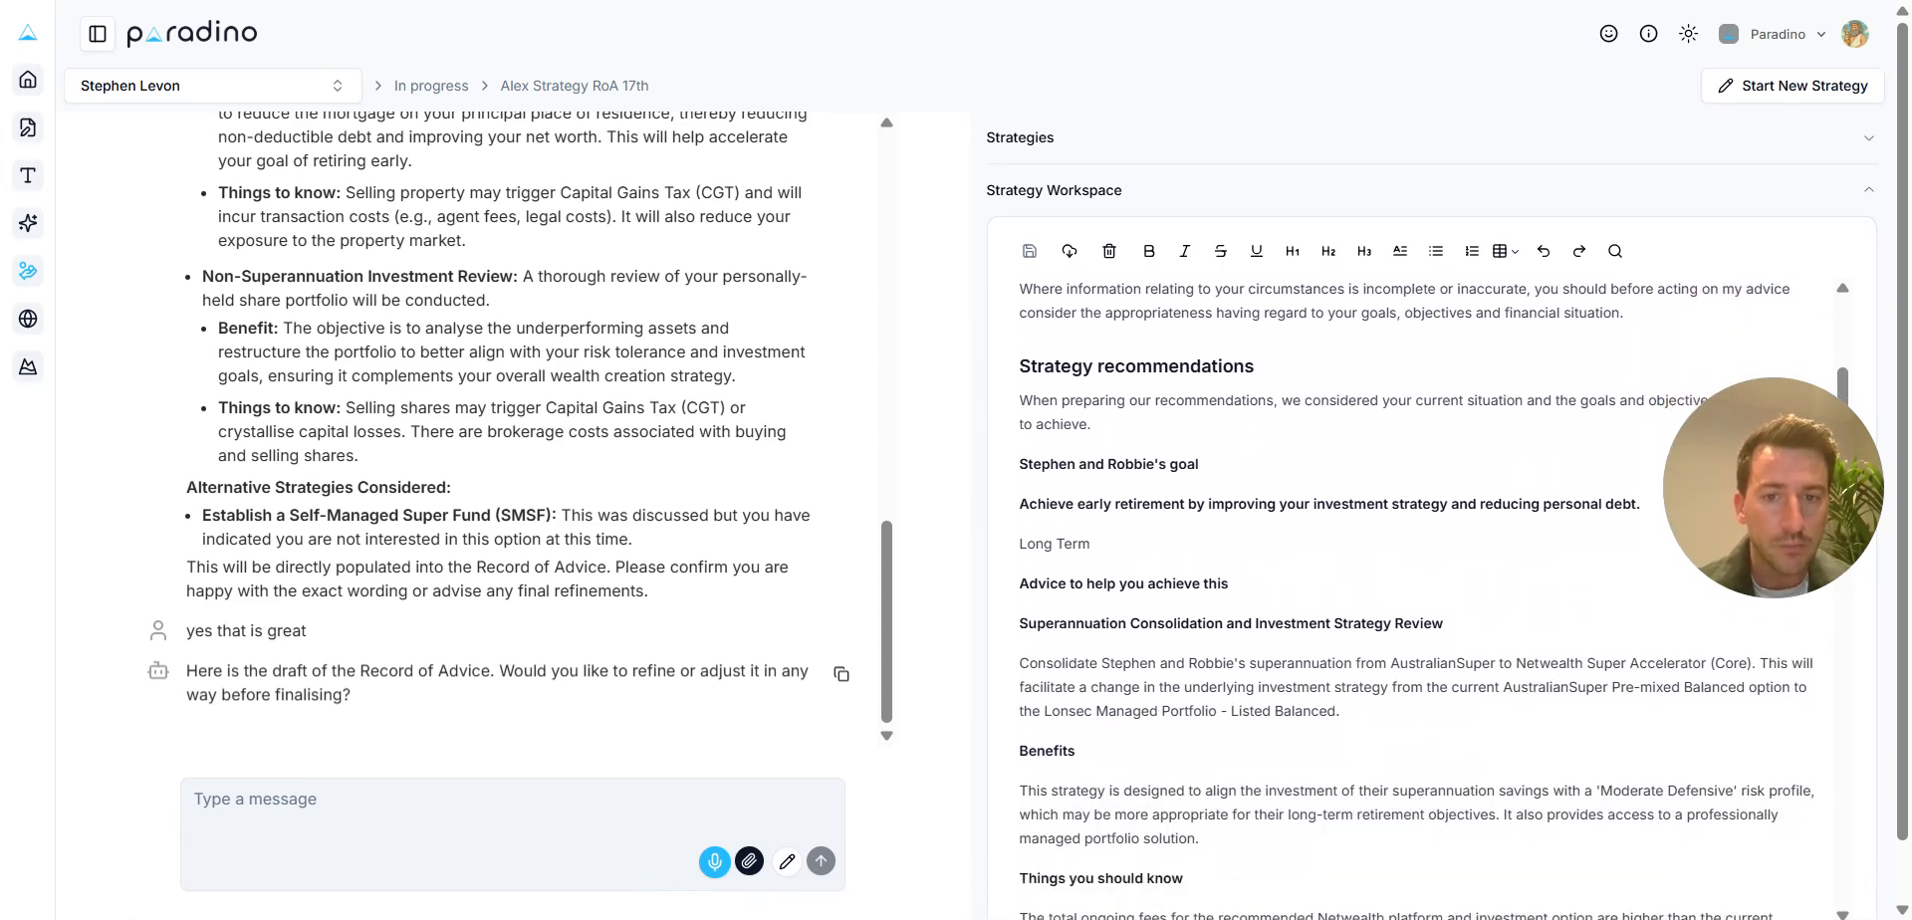
scroll(1414, 597, down, 1)
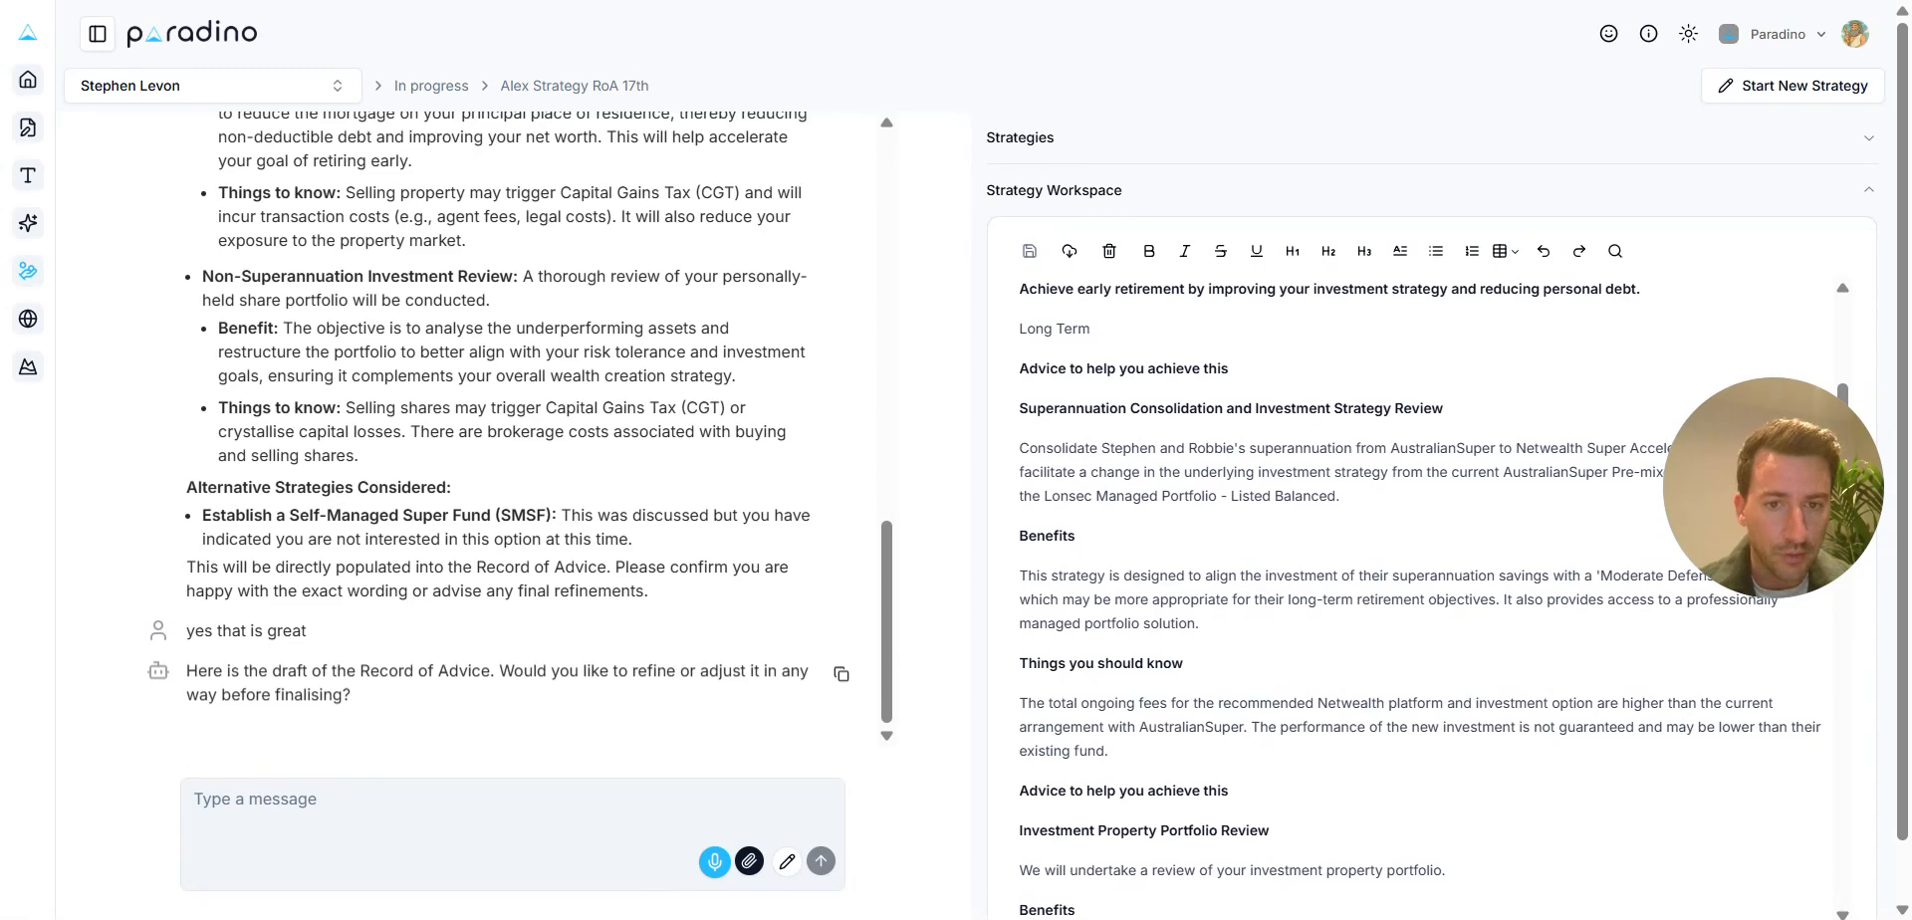
scroll(1414, 598, down, 3)
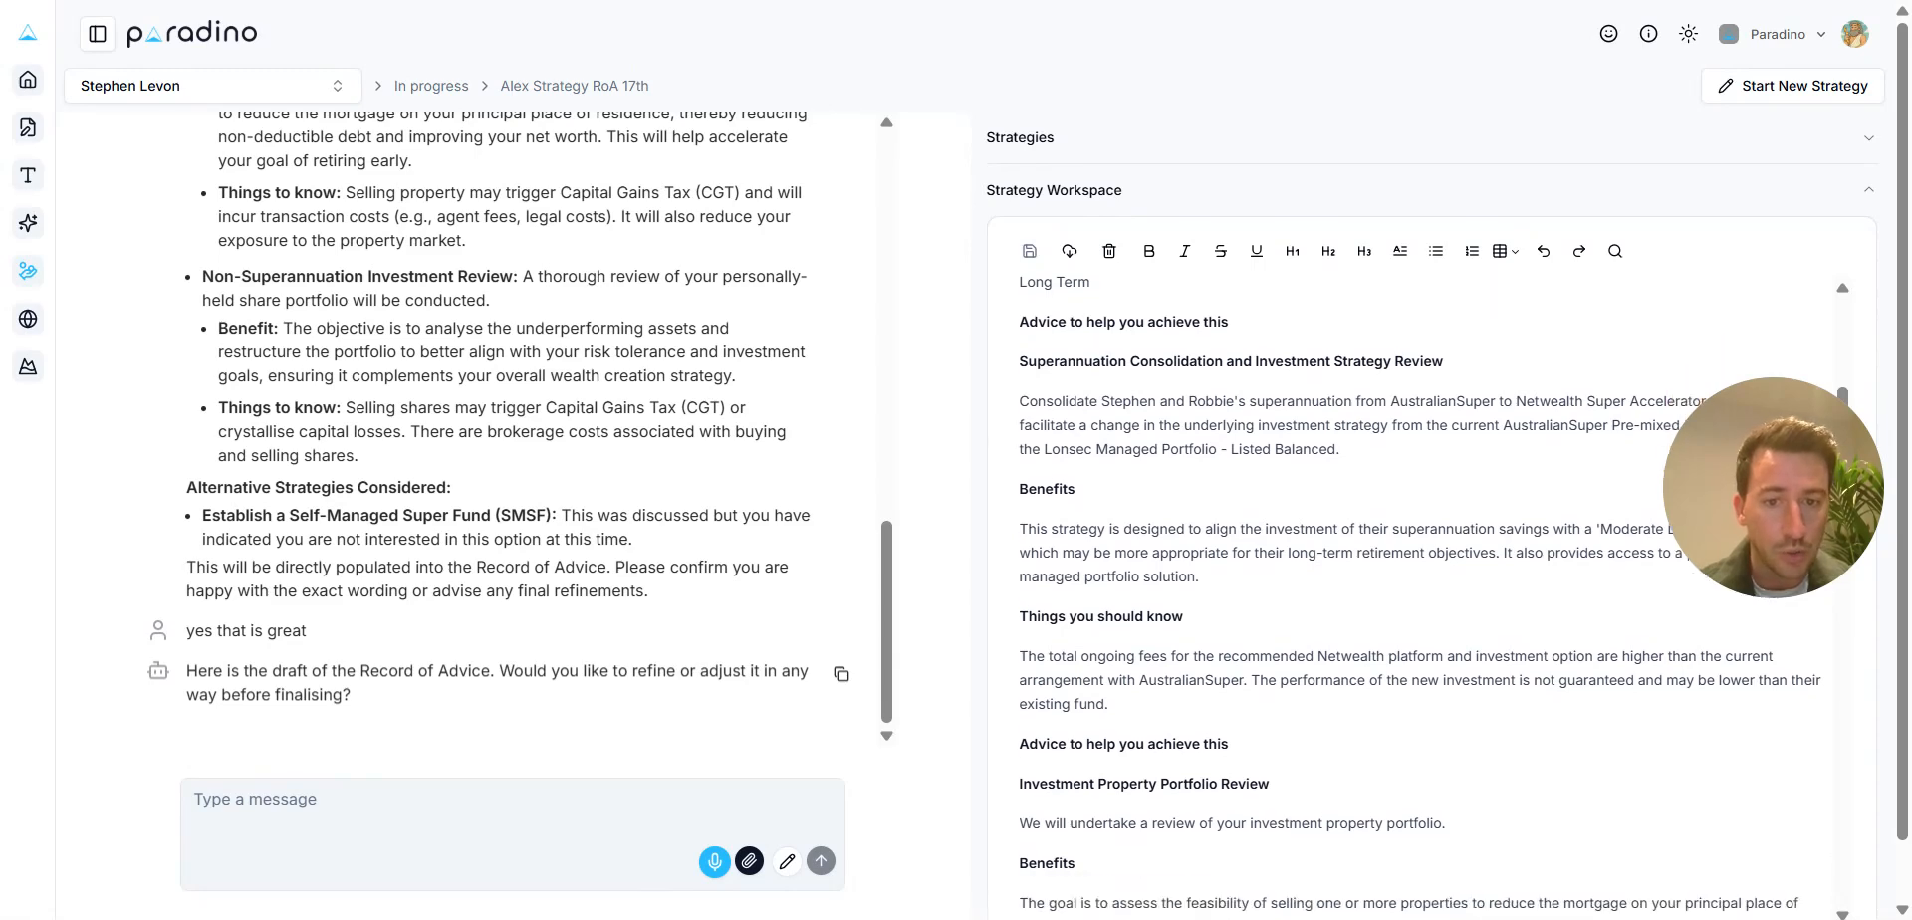
scroll(1414, 597, down, 5)
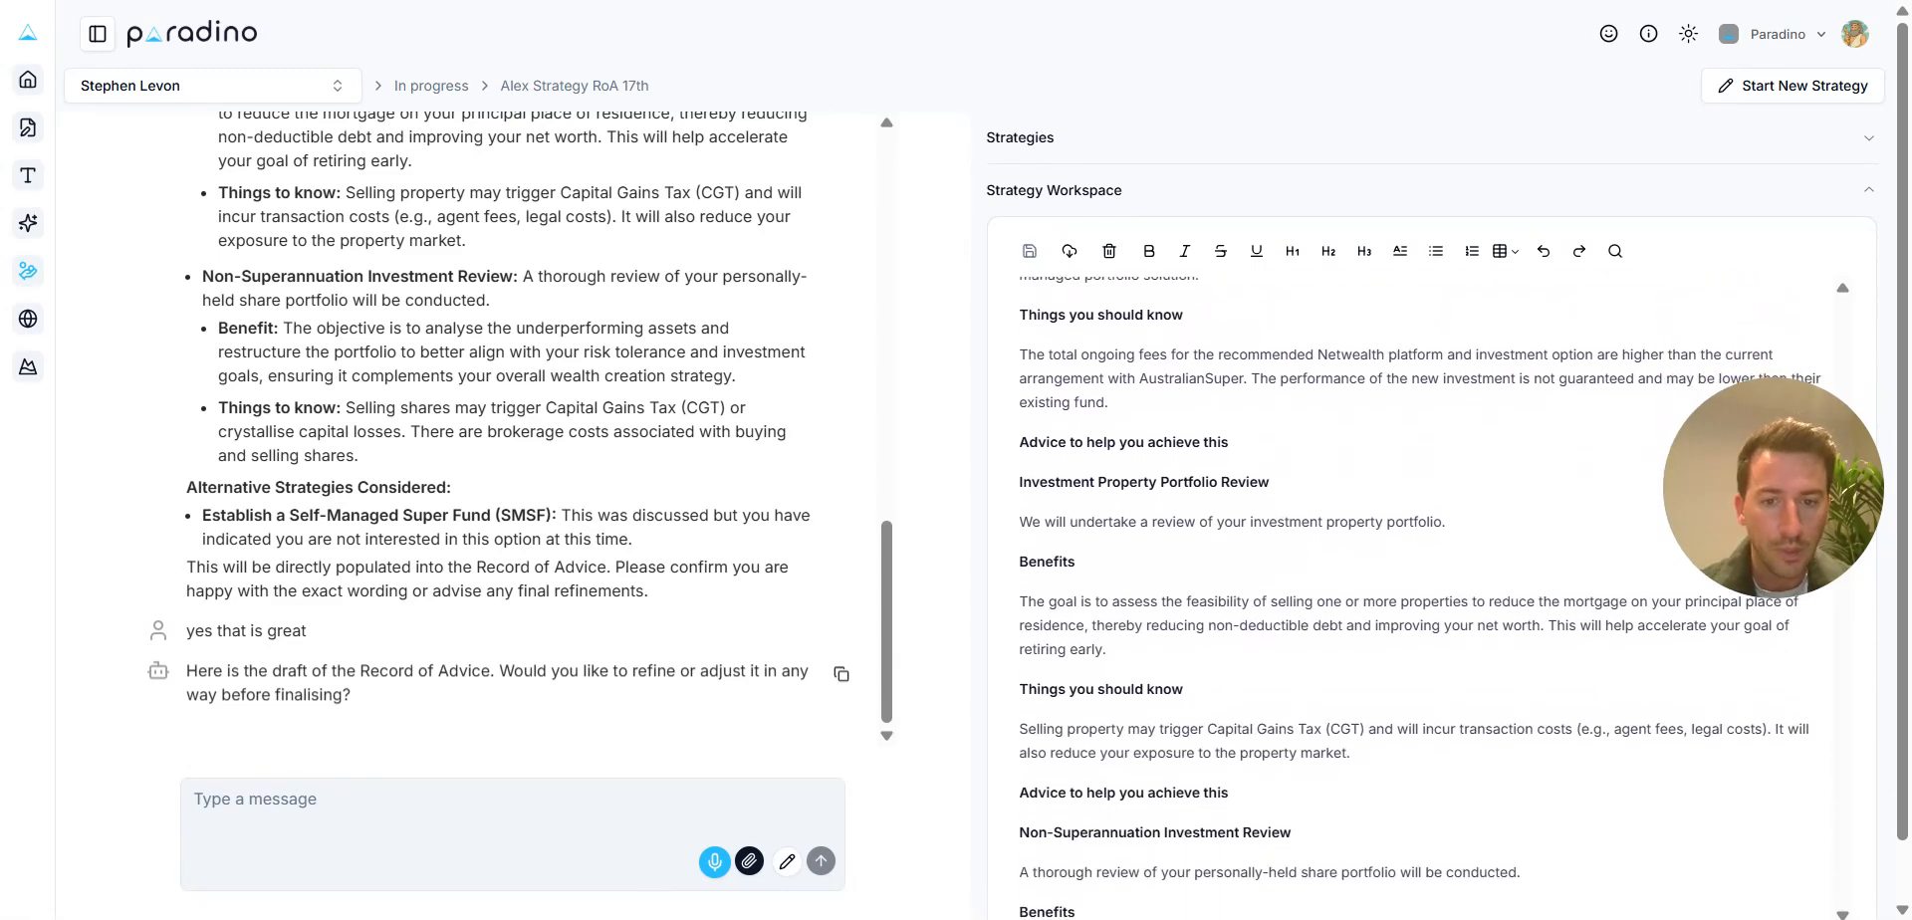
- Review the draft's investment product recommendations, replaced product implications and proposed asset allocation tables
scroll(1414, 597, down, 3)
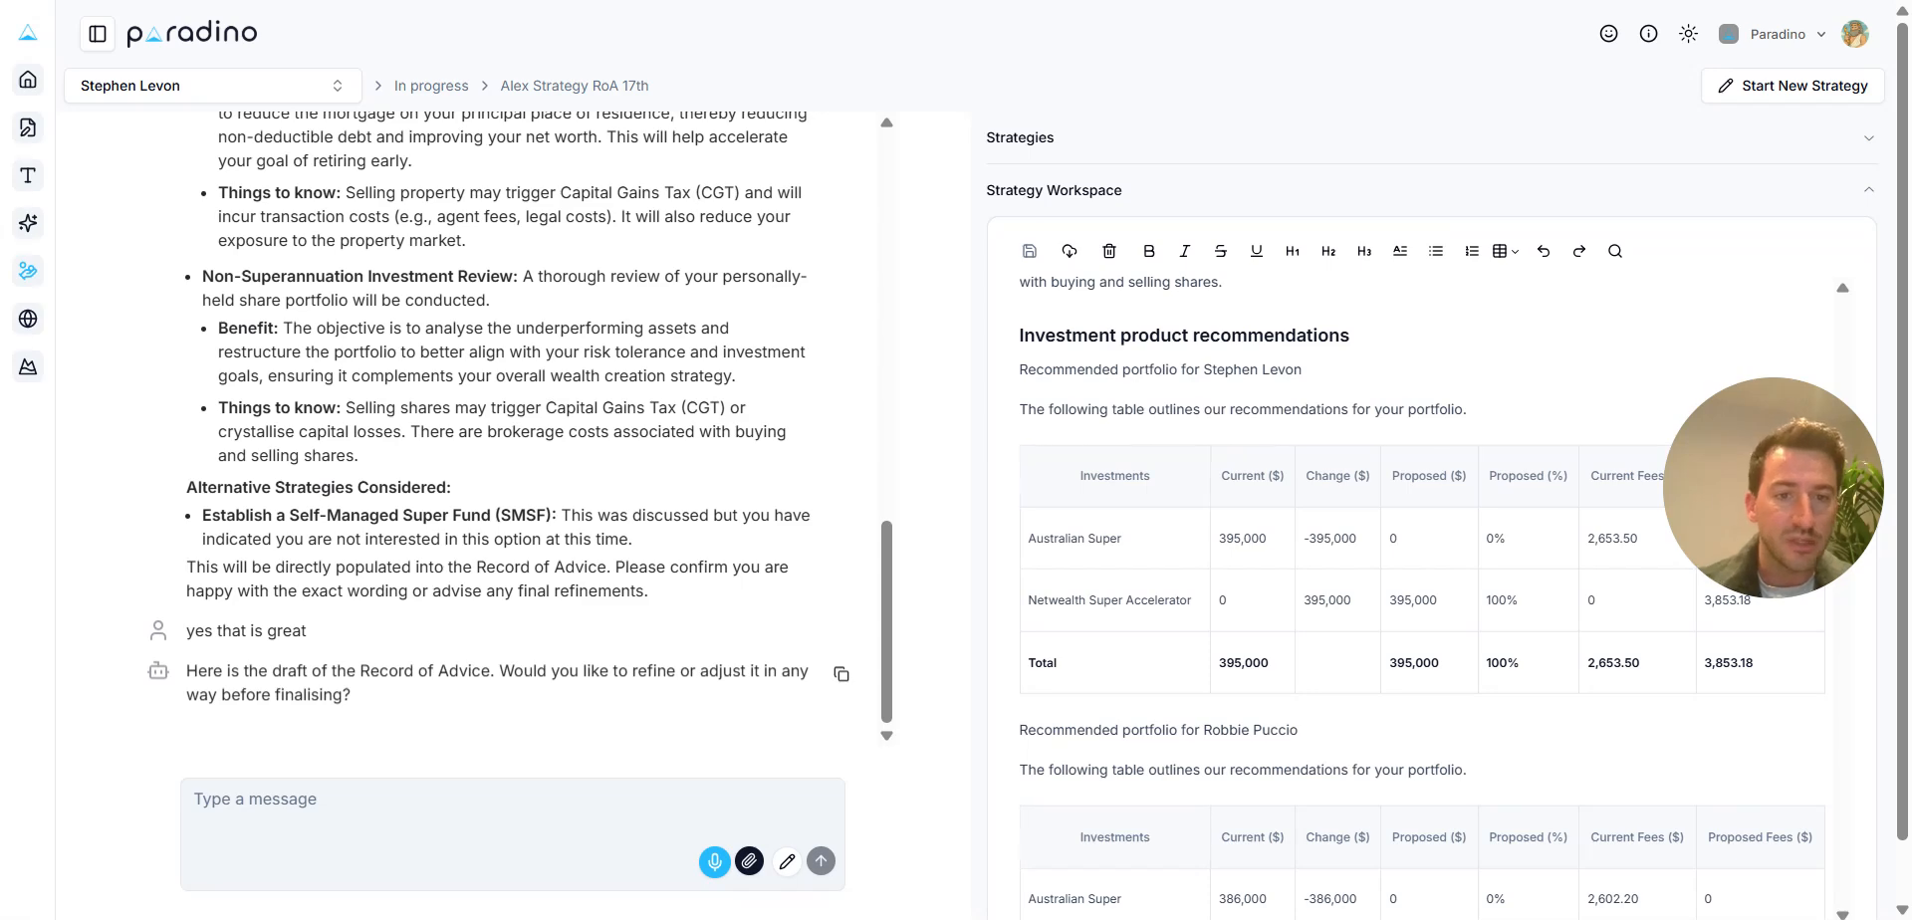
scroll(1414, 597, down, 4)
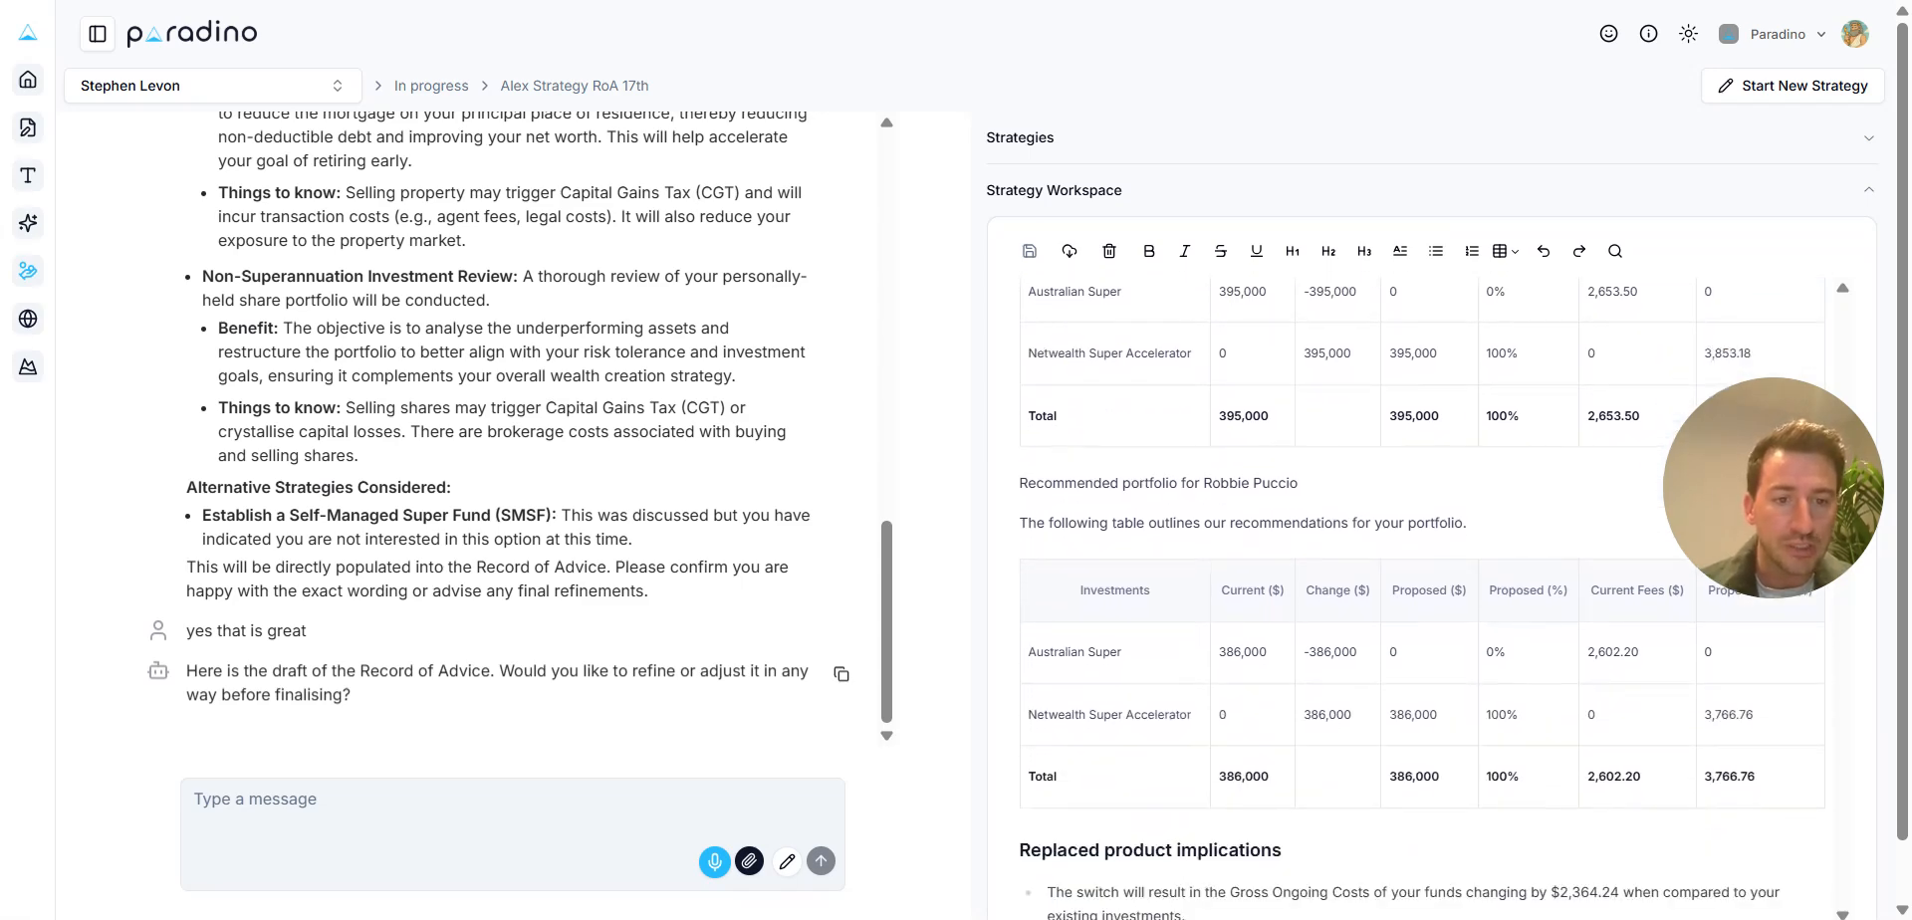
scroll(1414, 598, down, 3)
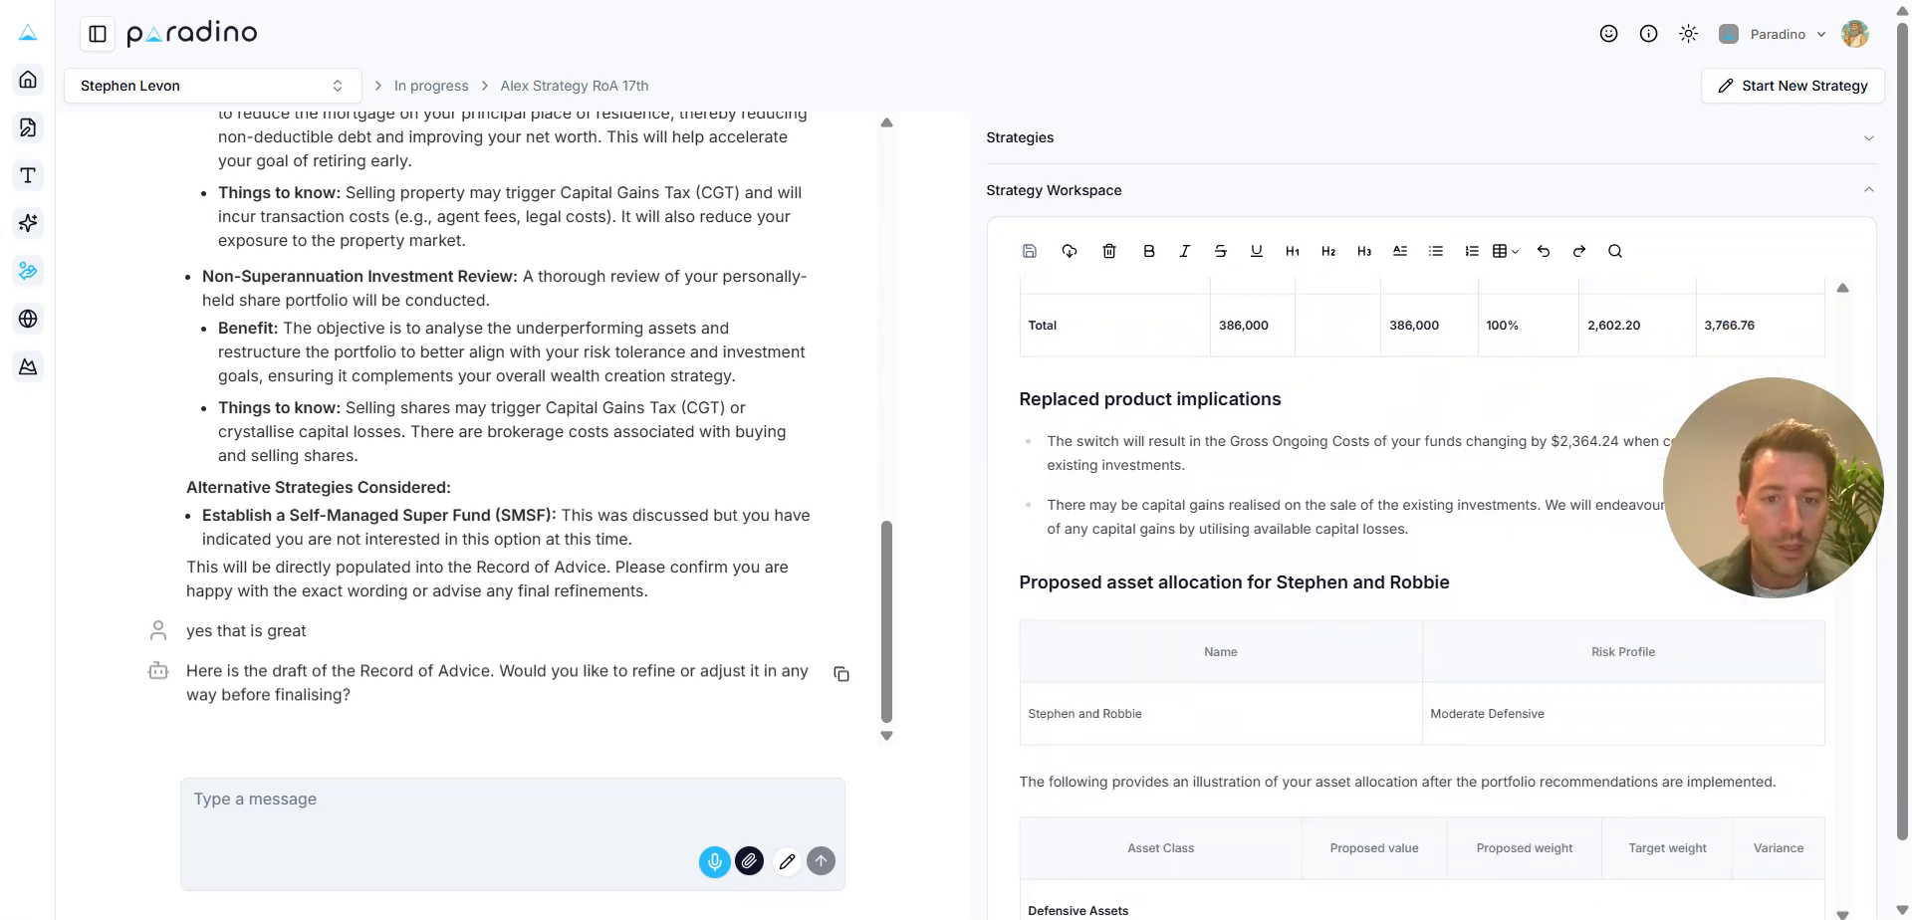
scroll(1414, 597, down, 7)
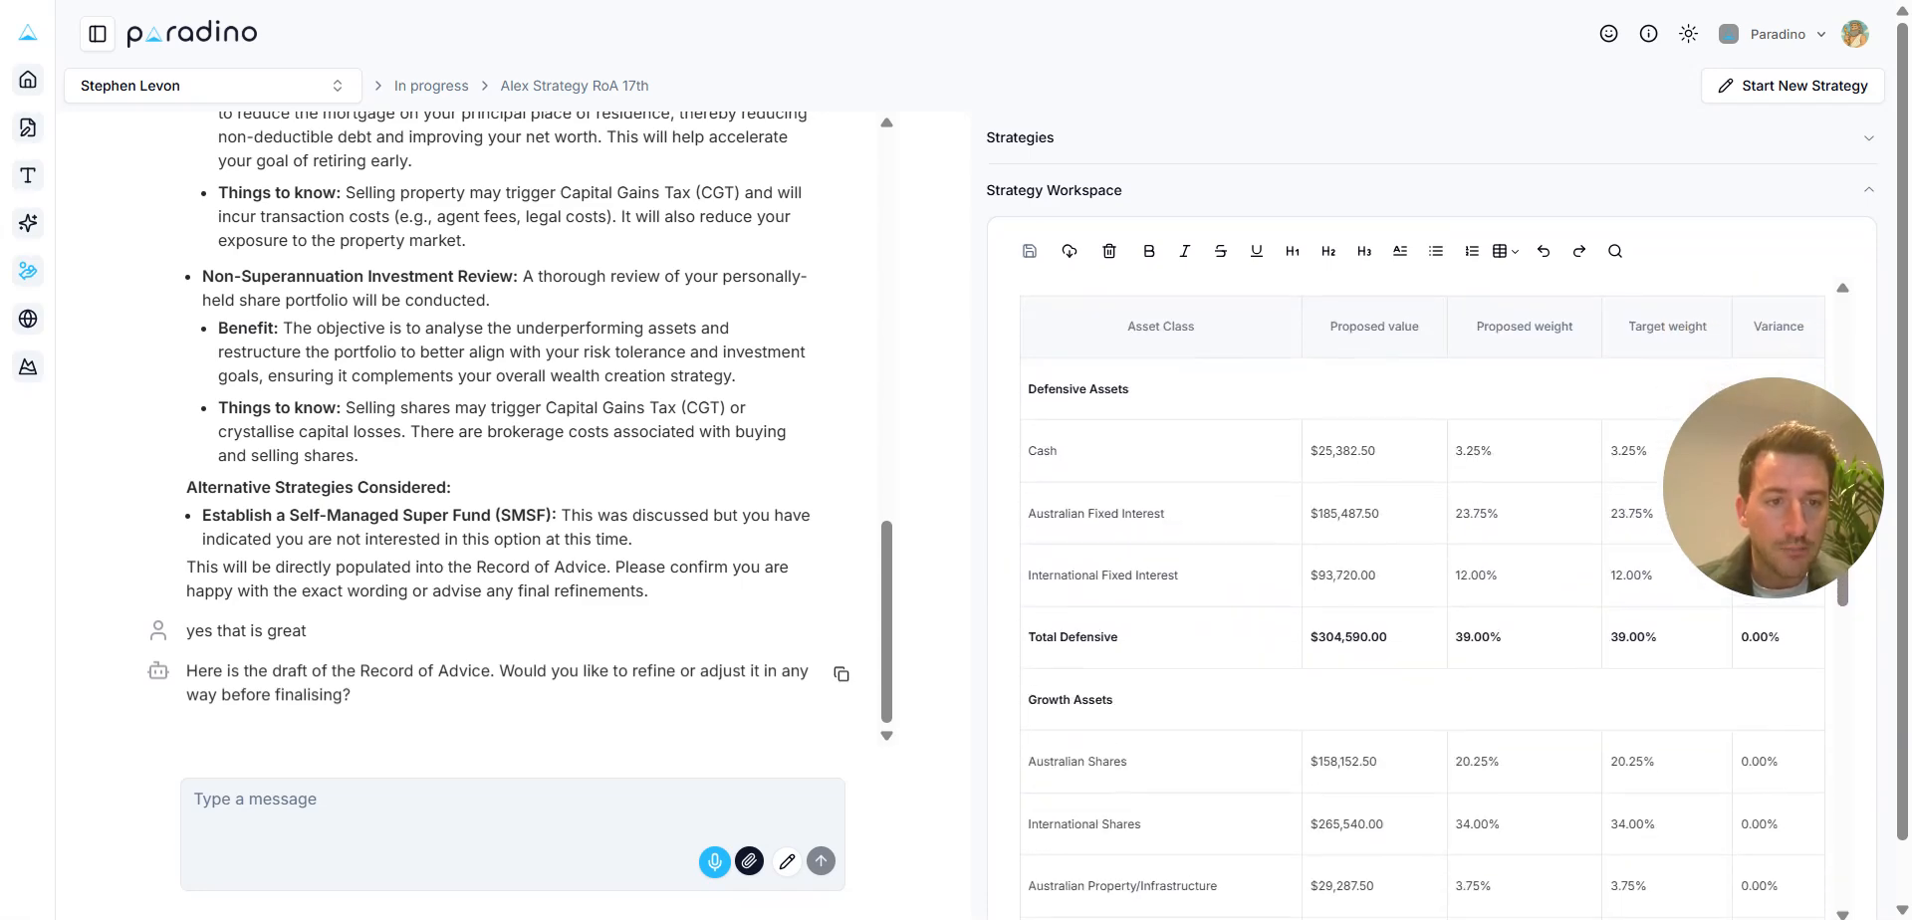
scroll(1414, 598, down, 6)
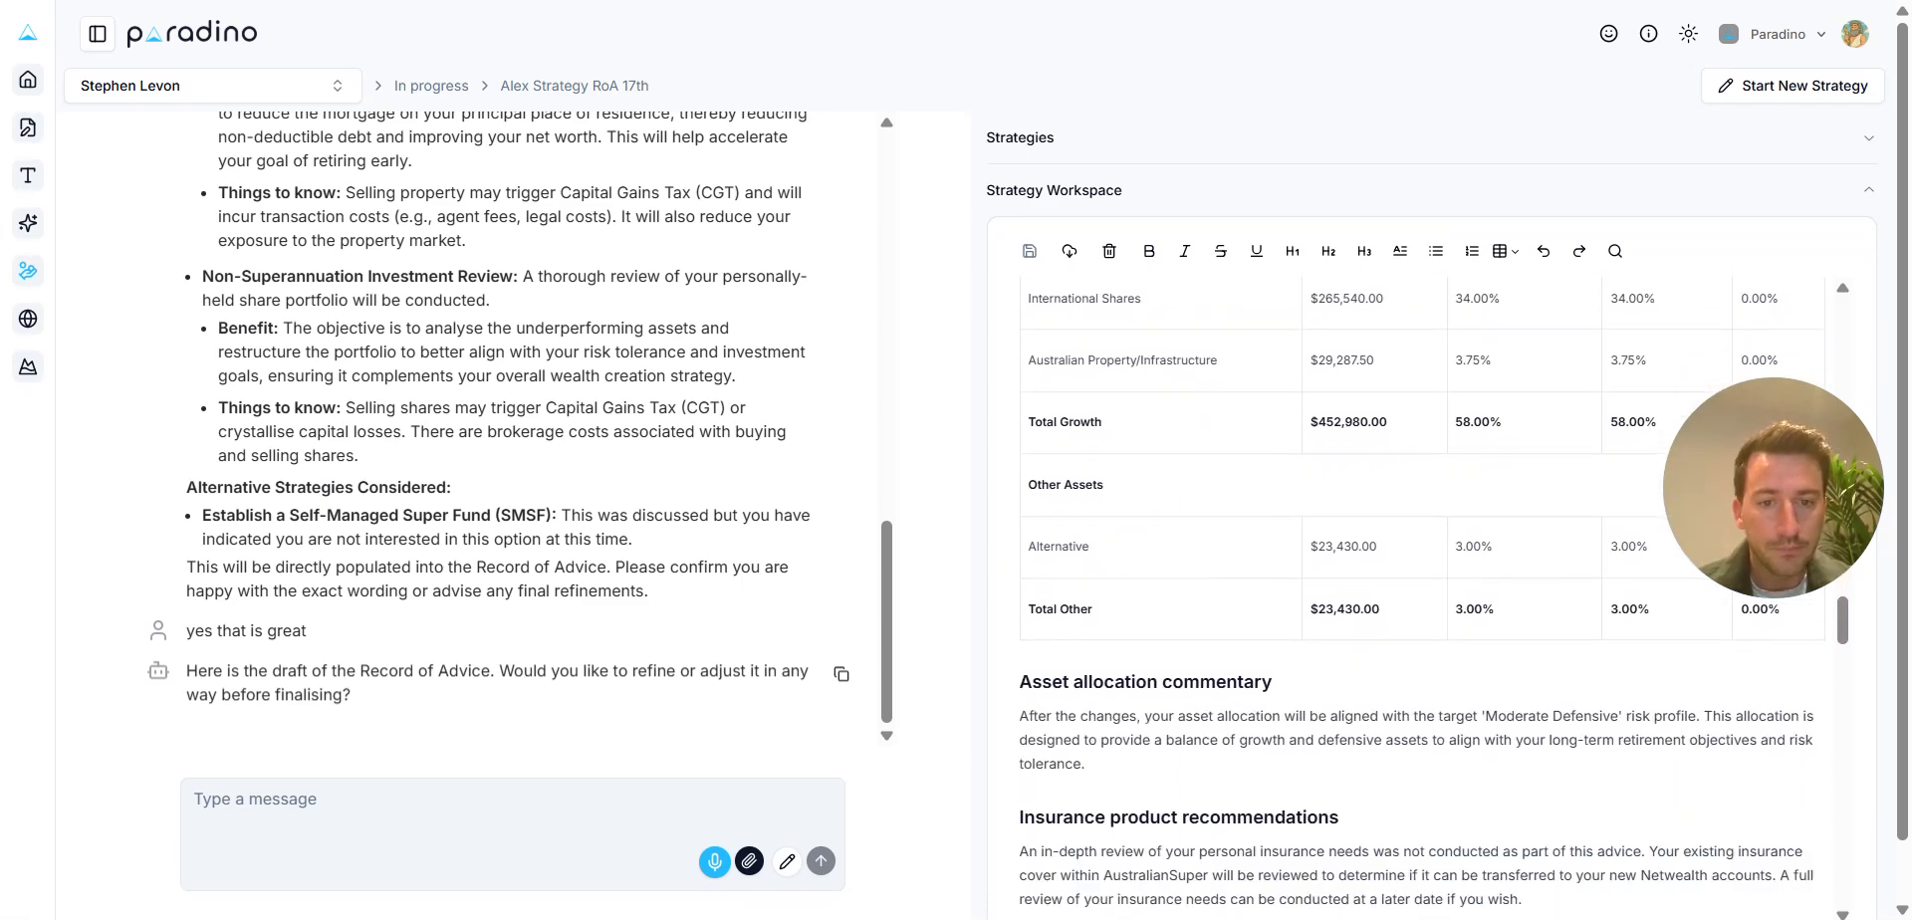
- Review the draft's advice and product costs, disclaimers, next steps, authority to proceed and client declaration
scroll(1414, 597, down, 6)
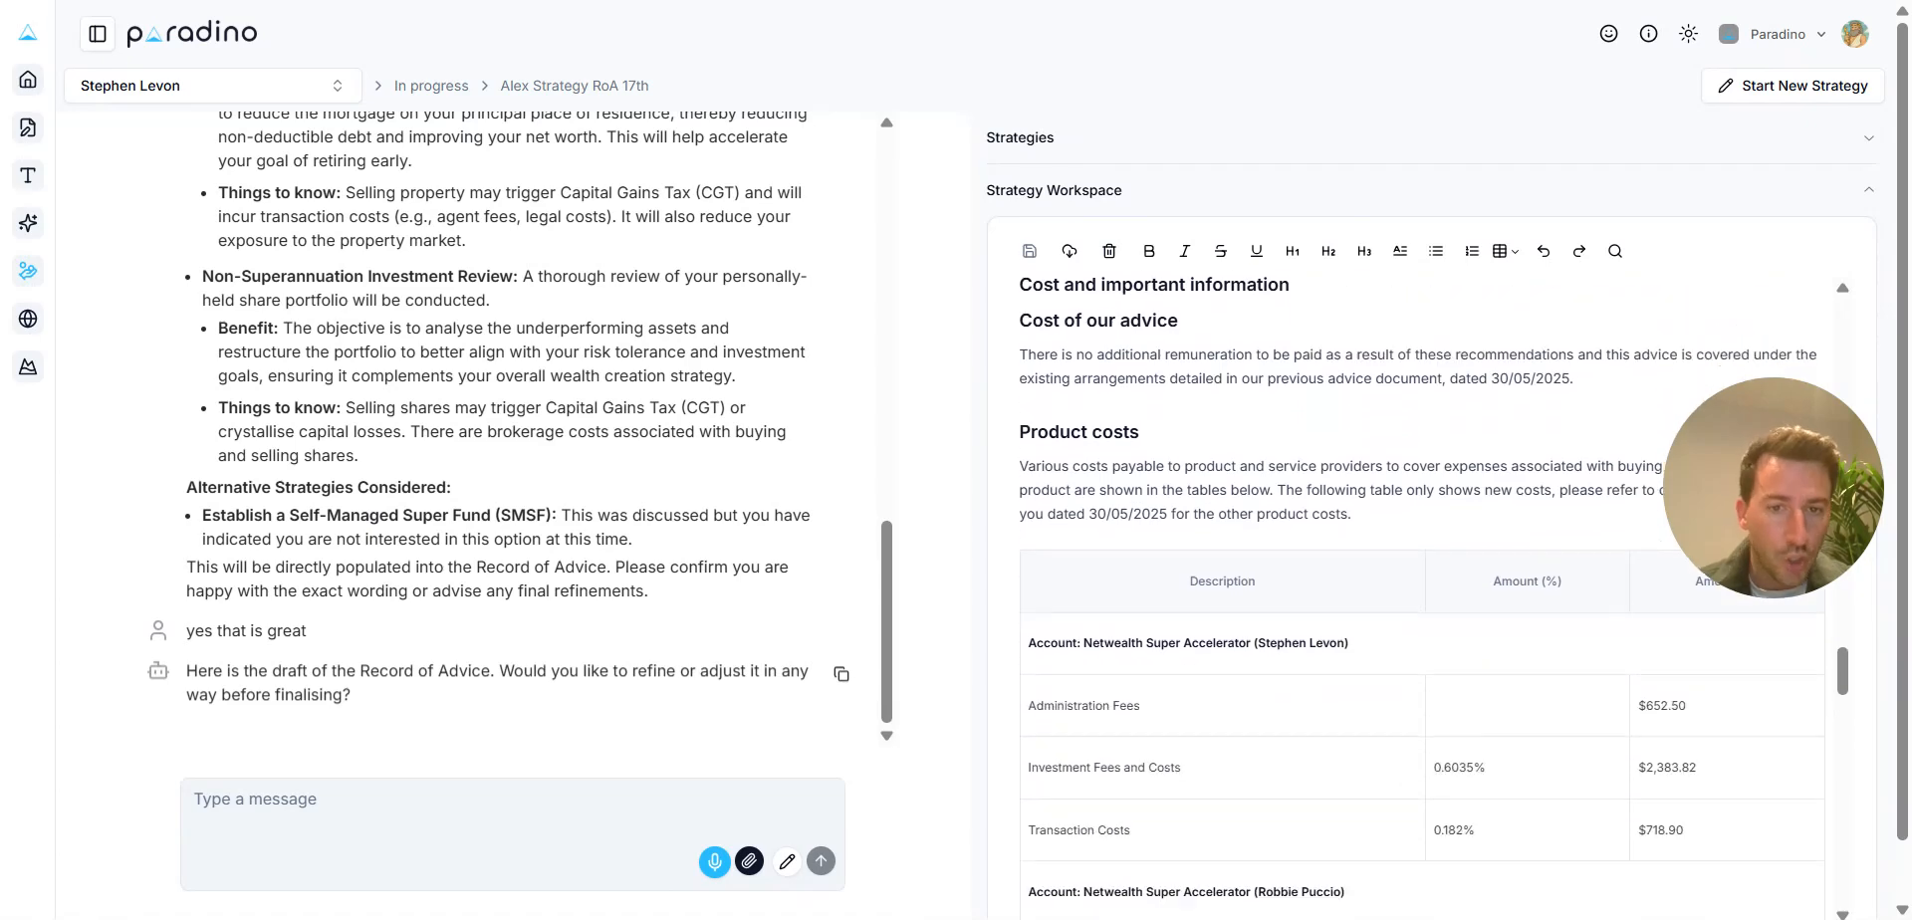
scroll(1414, 597, down, 7)
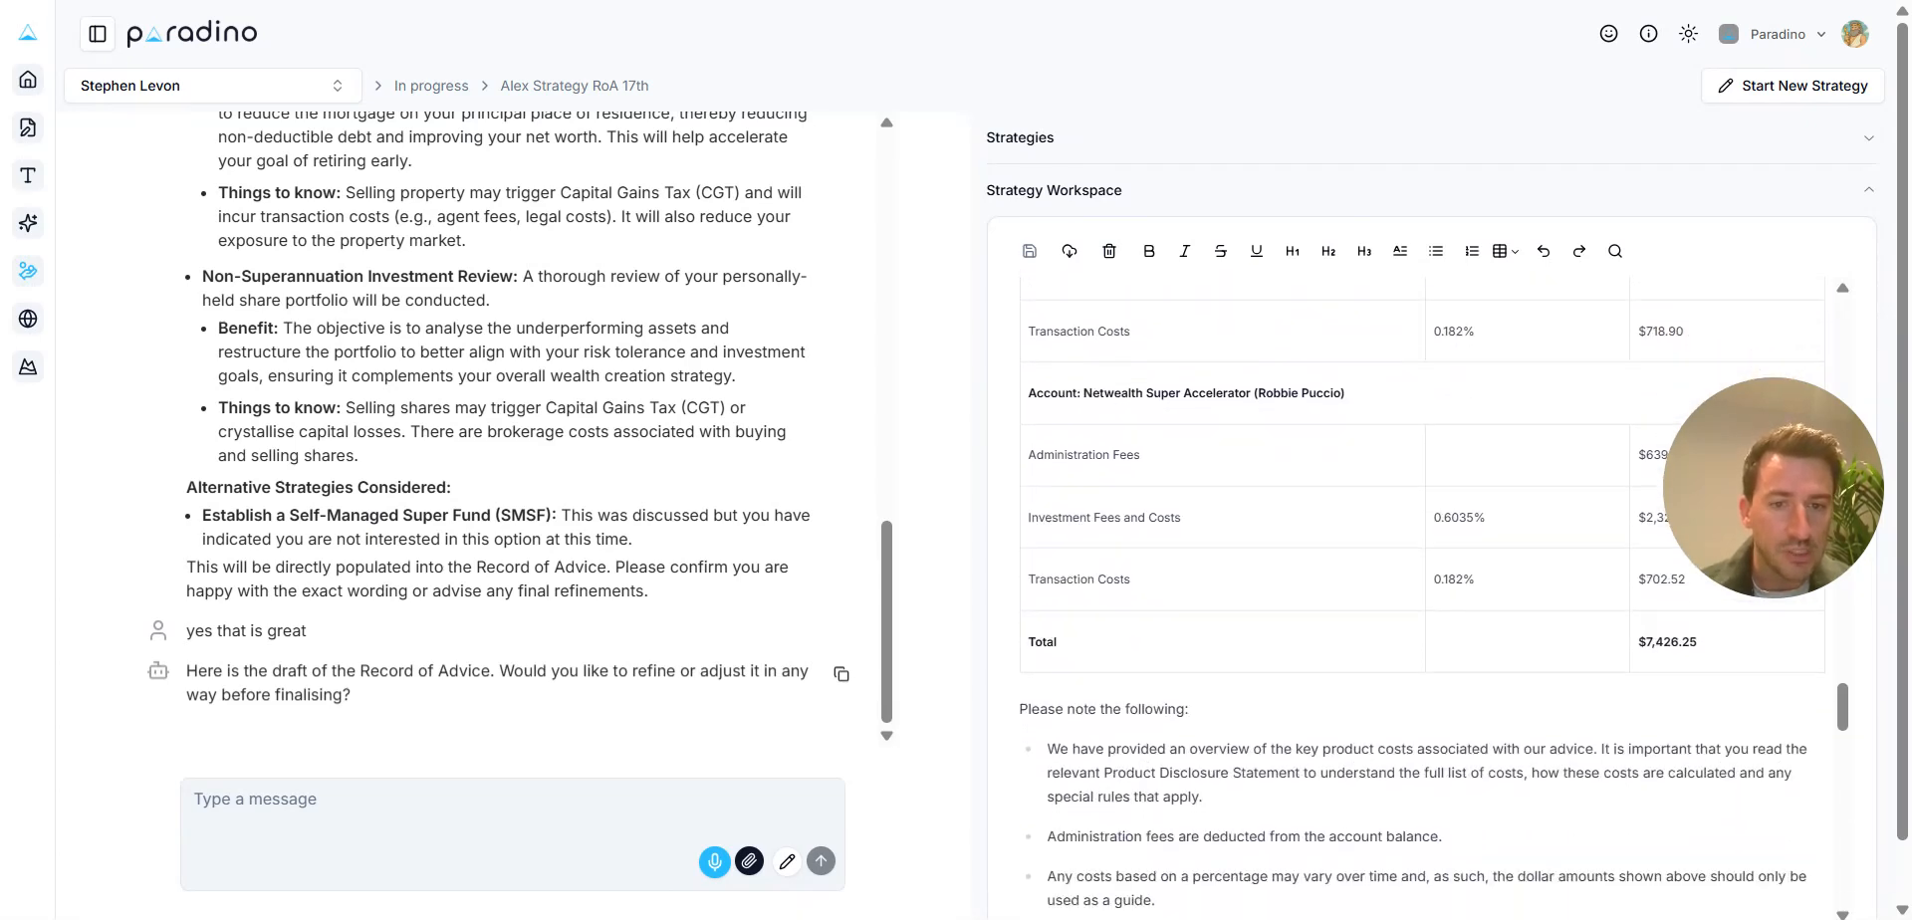
scroll(1414, 597, down, 7)
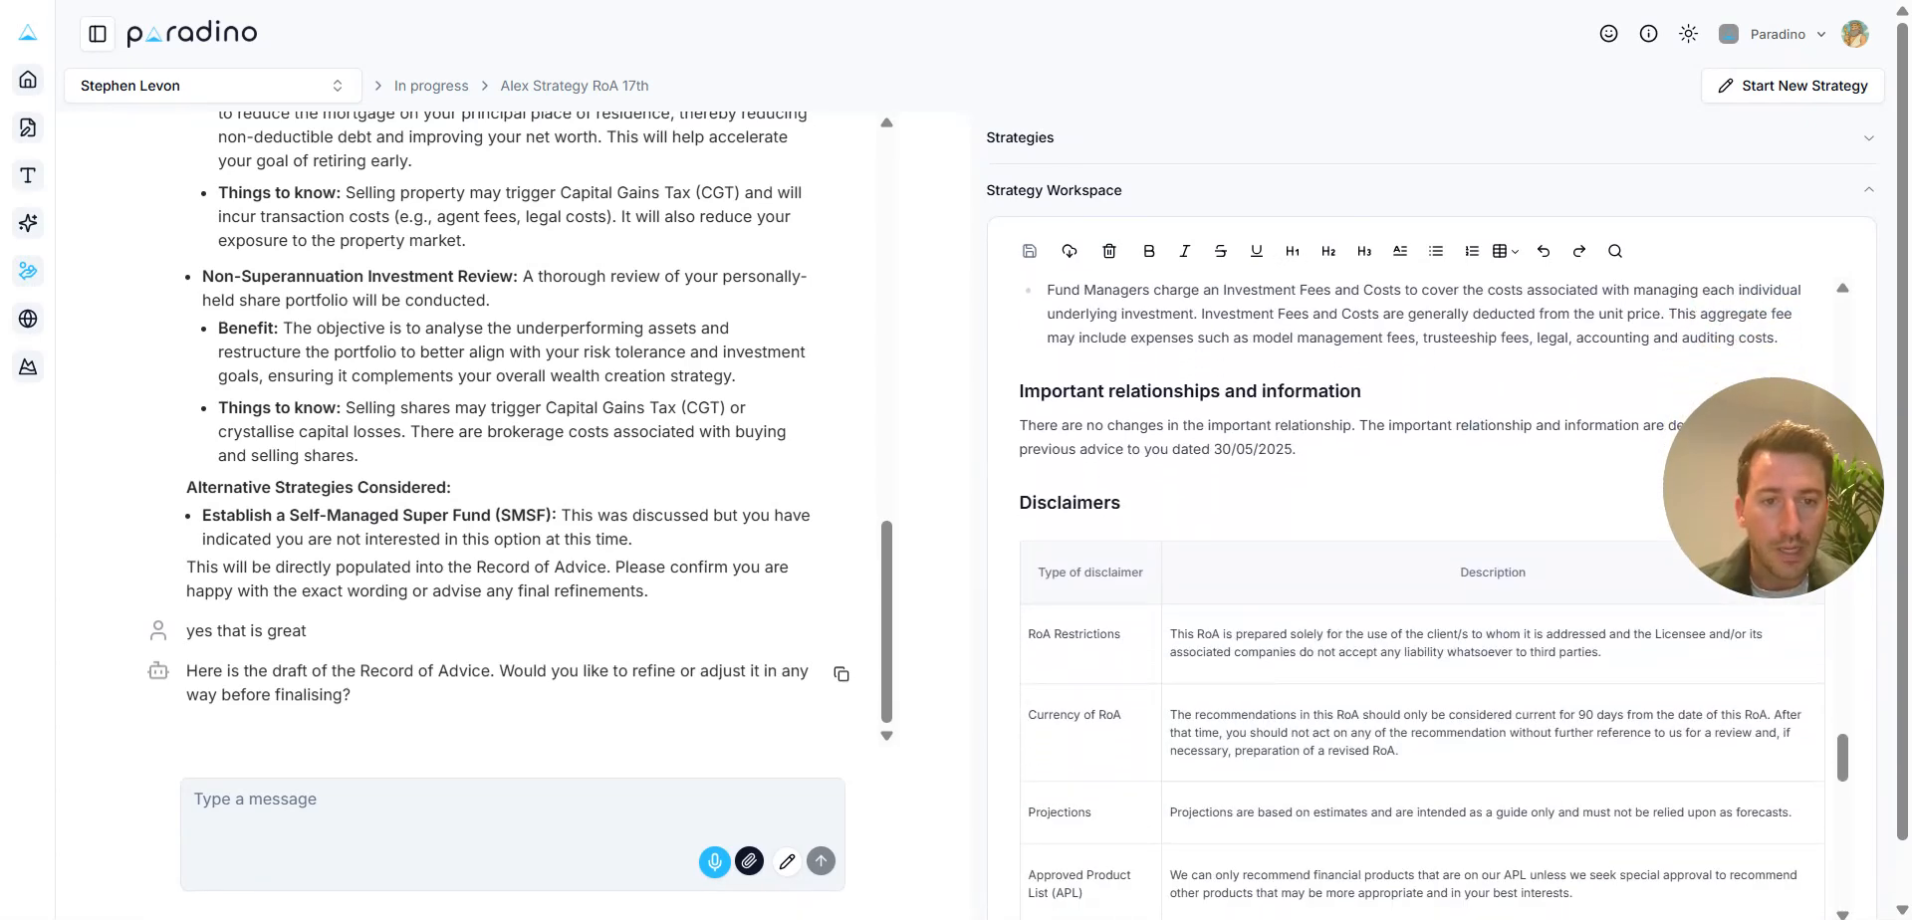
scroll(1414, 597, down, 6)
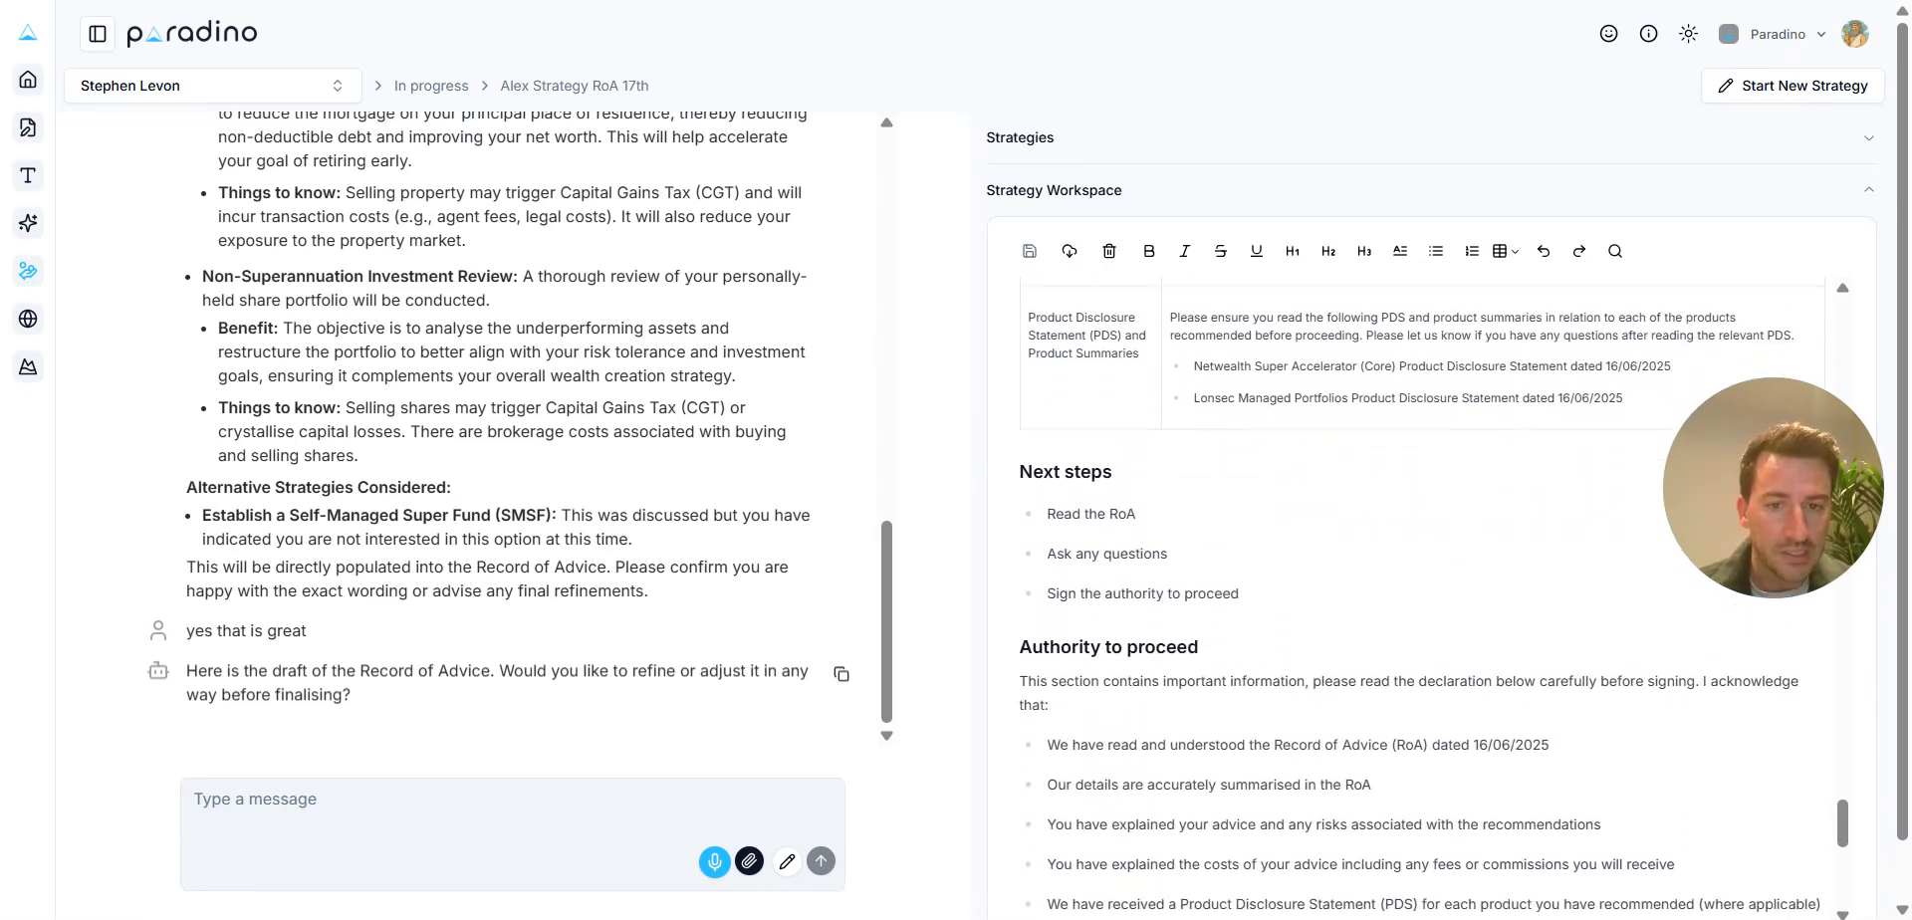
scroll(1414, 597, down, 9)
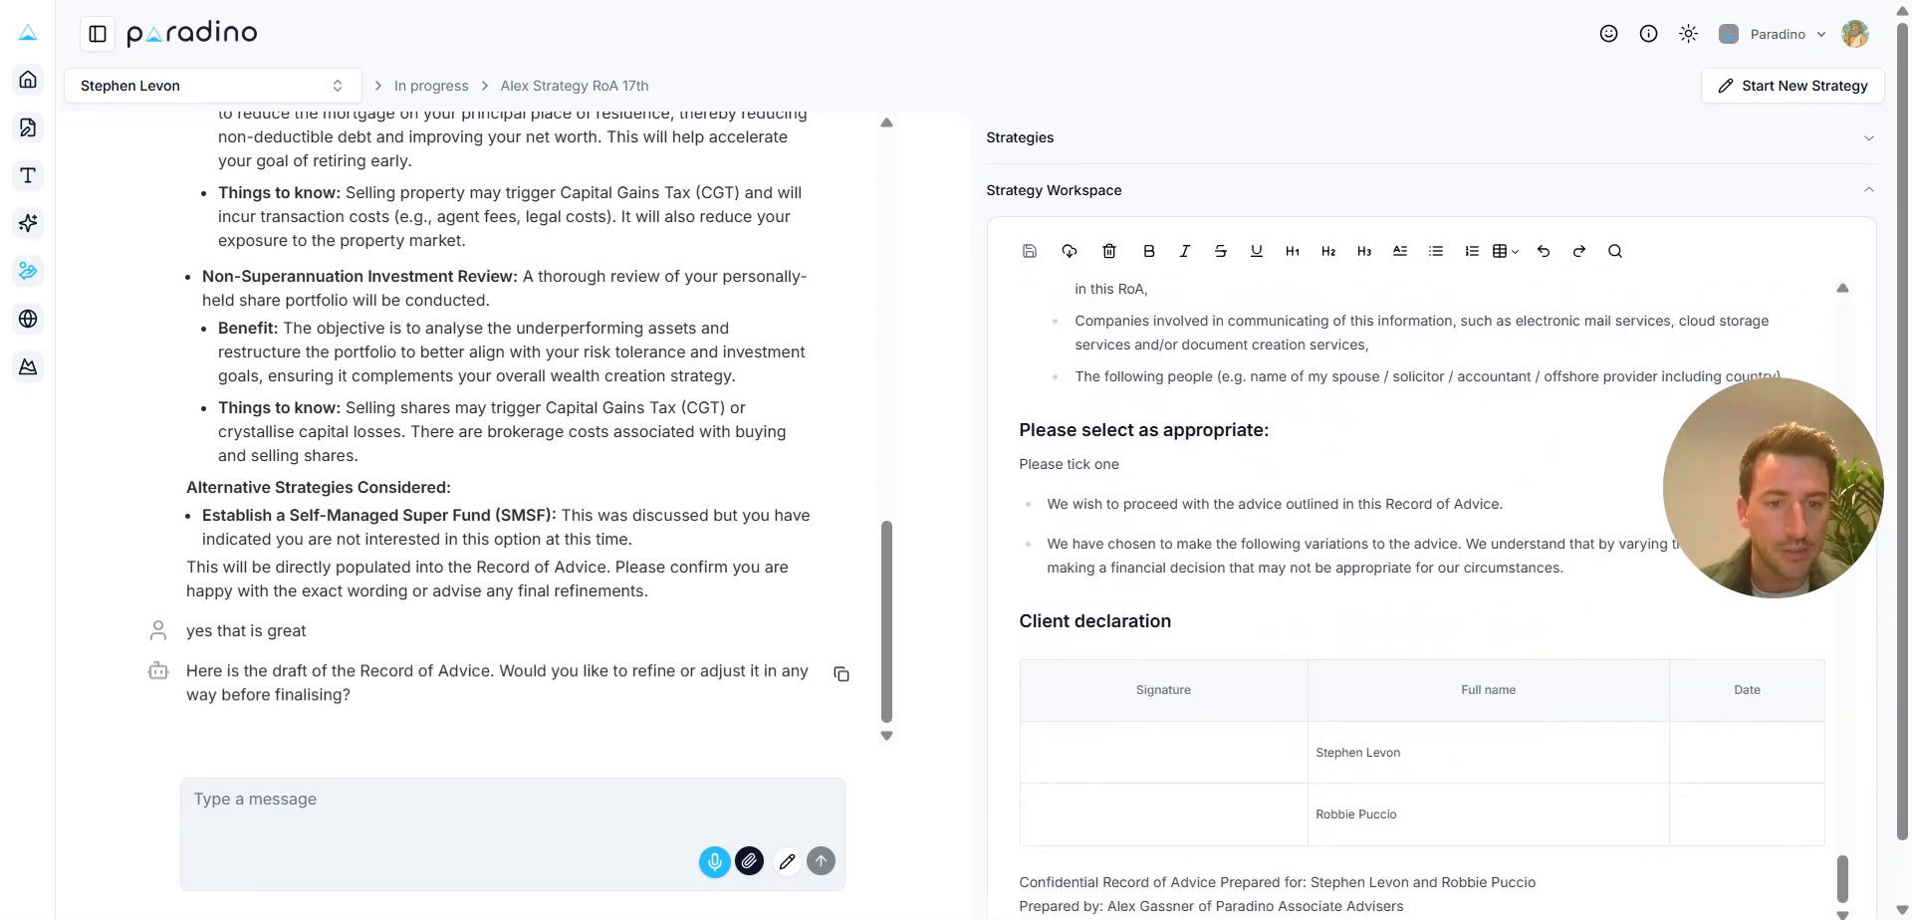
scroll(1414, 597, down, 1)
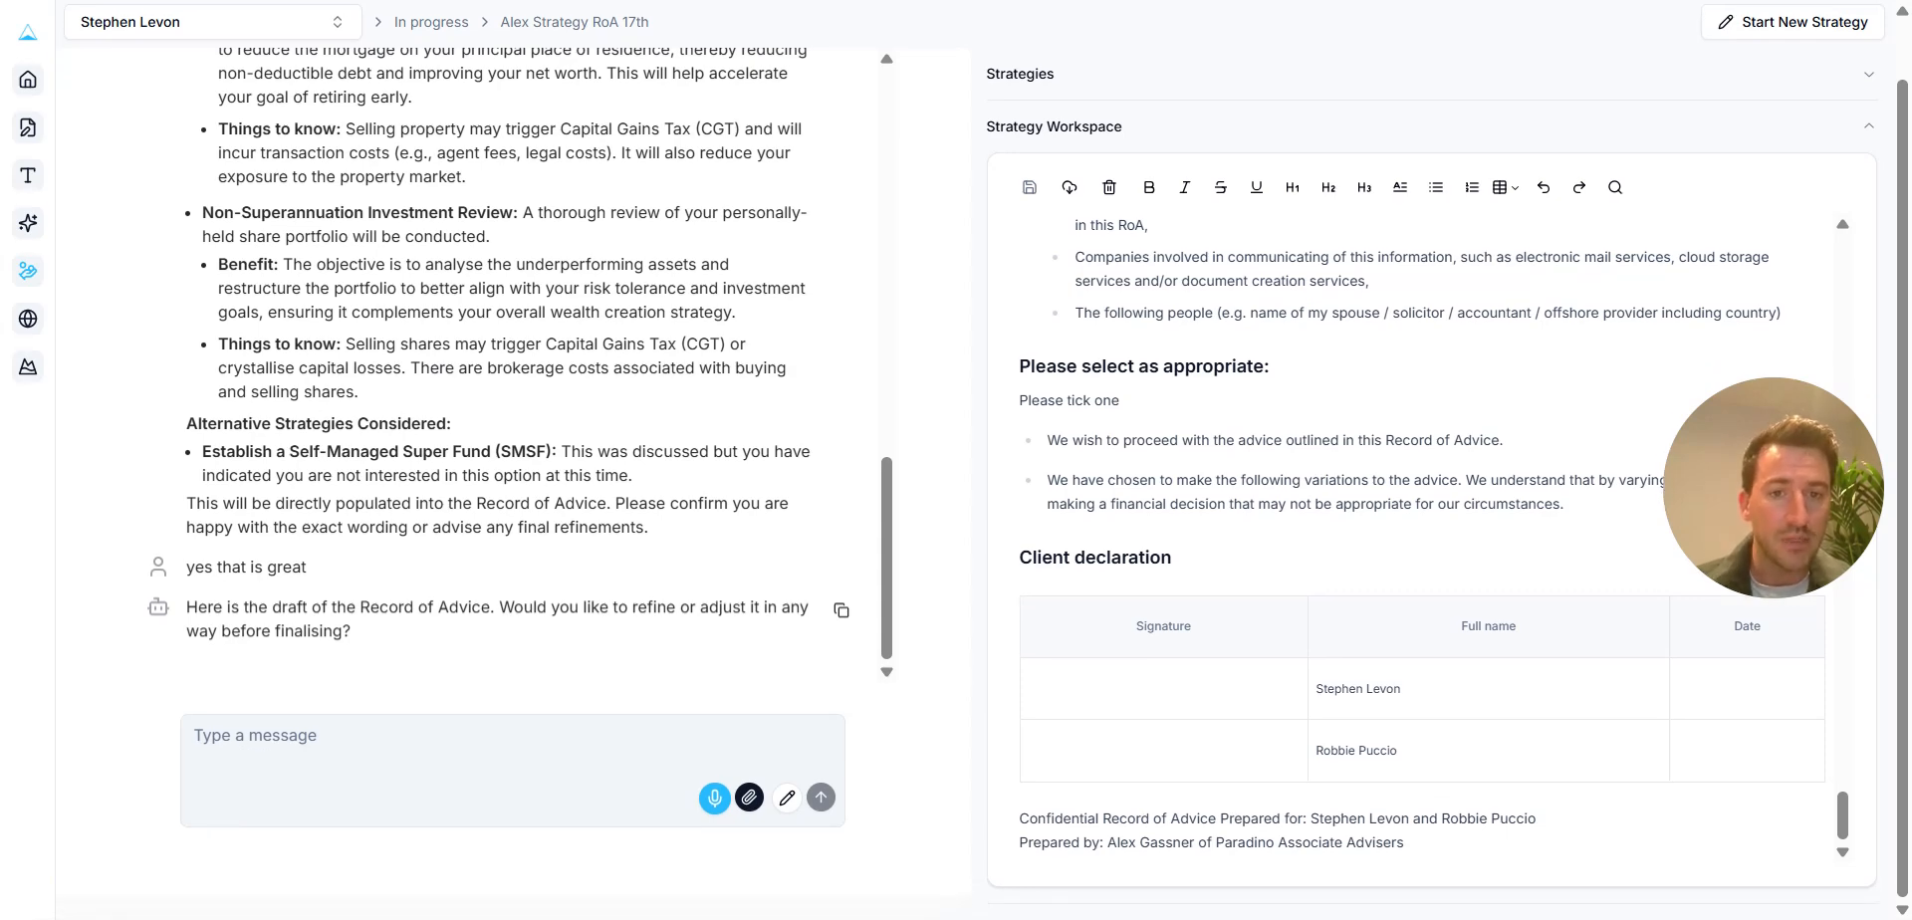
scroll(1422, 530, up, 2)
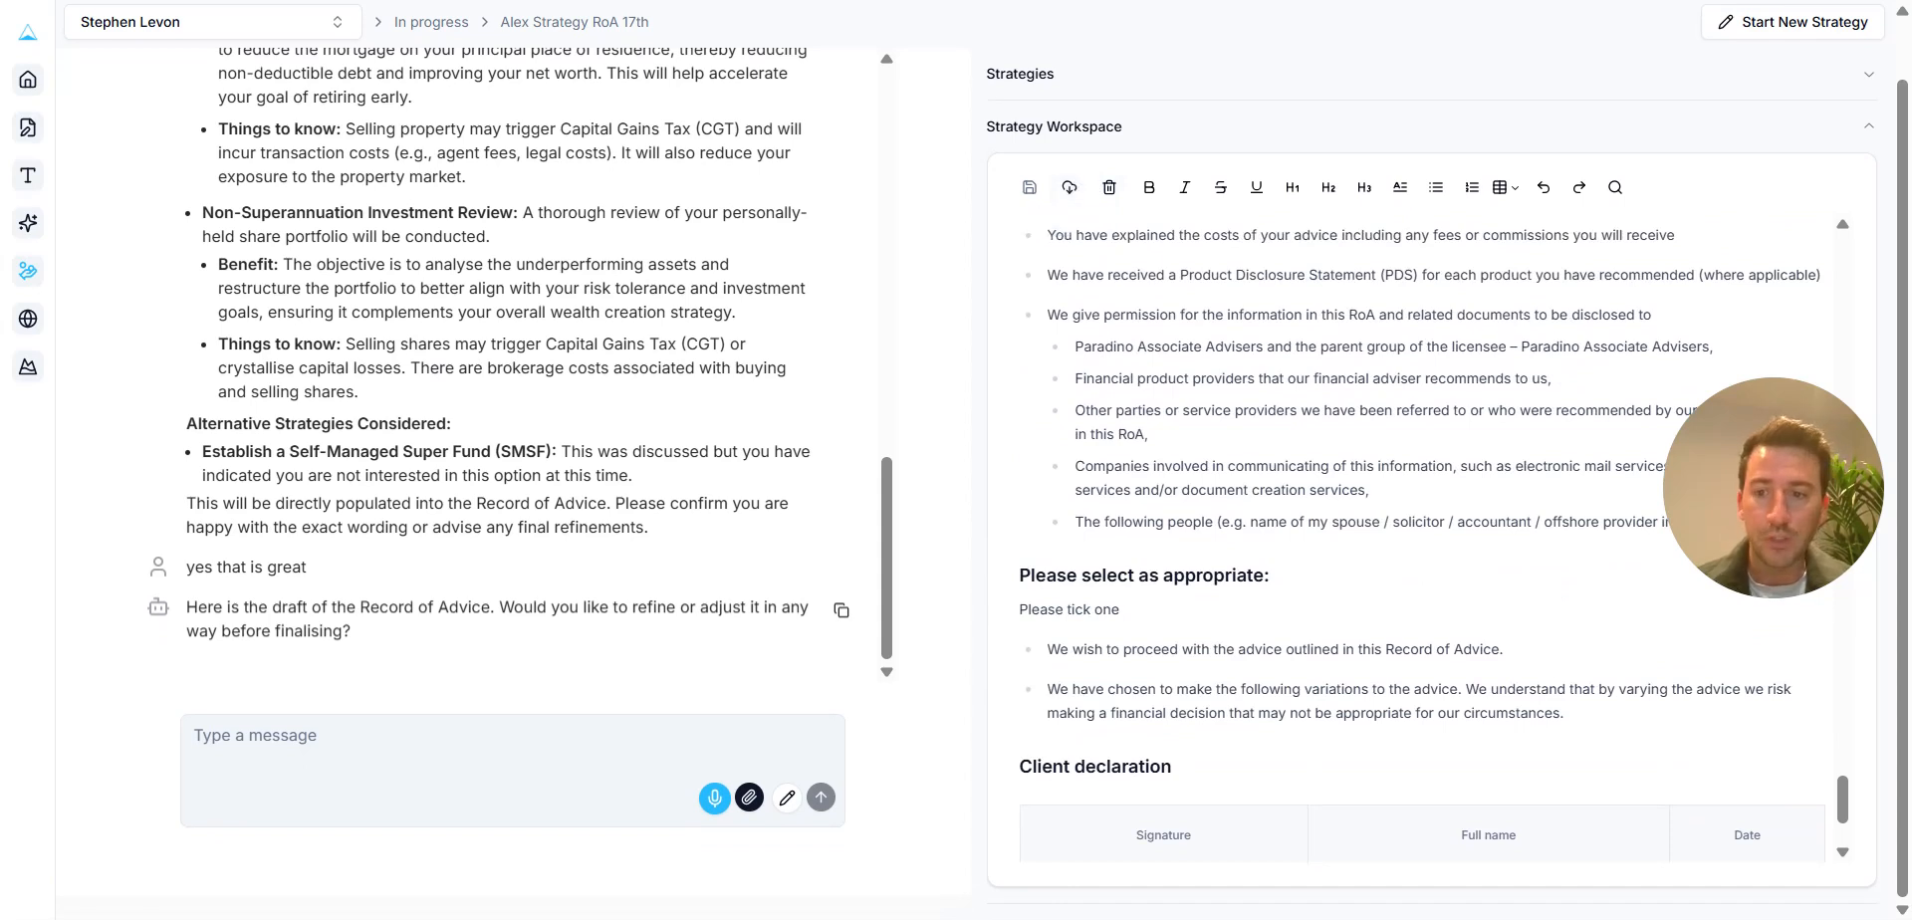
click(448, 762)
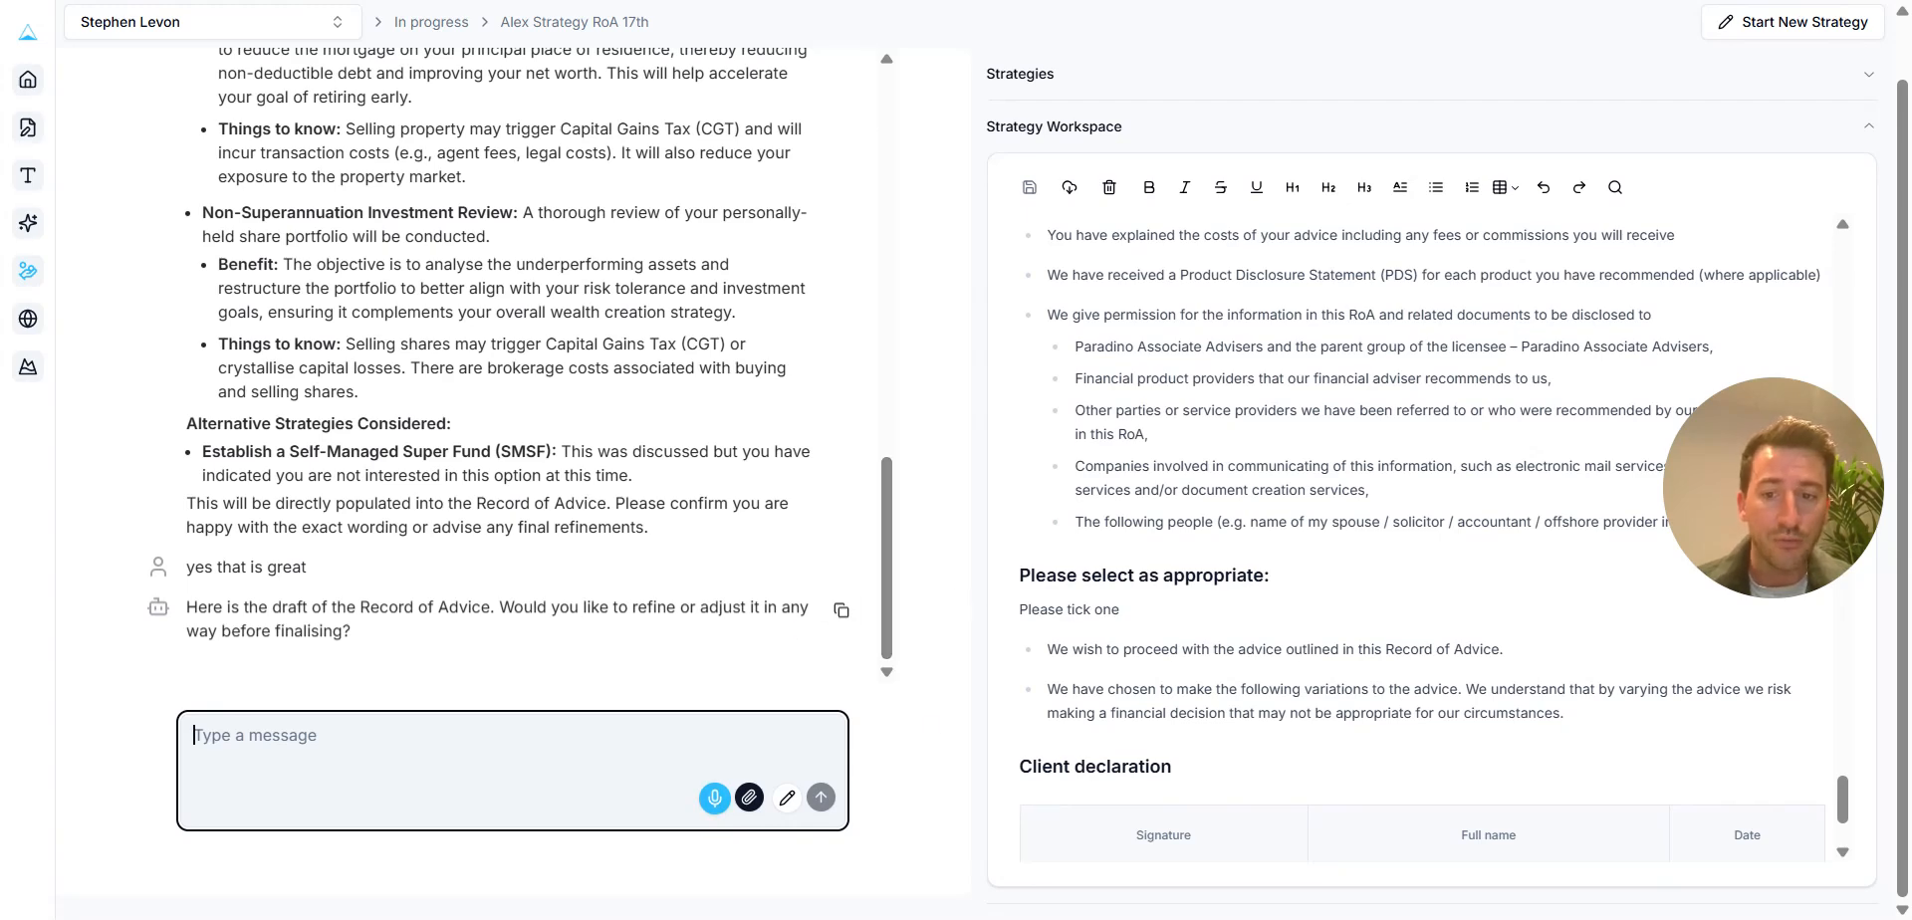
click(715, 809)
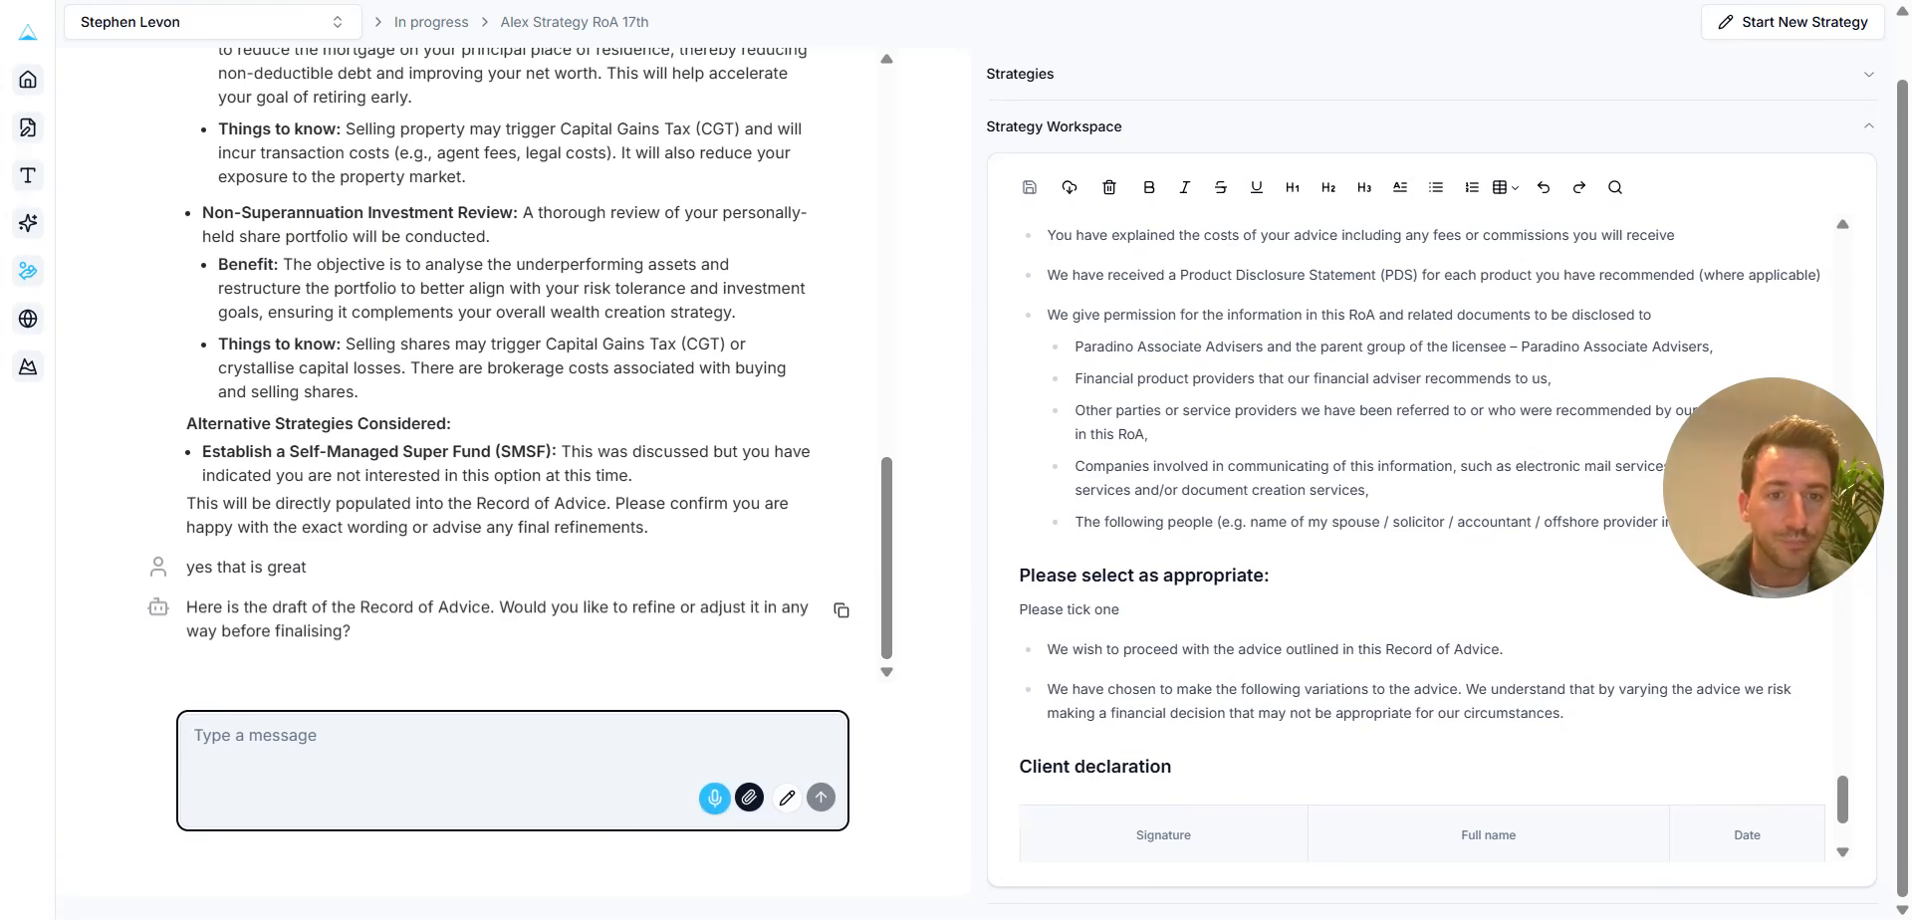
click(1149, 435)
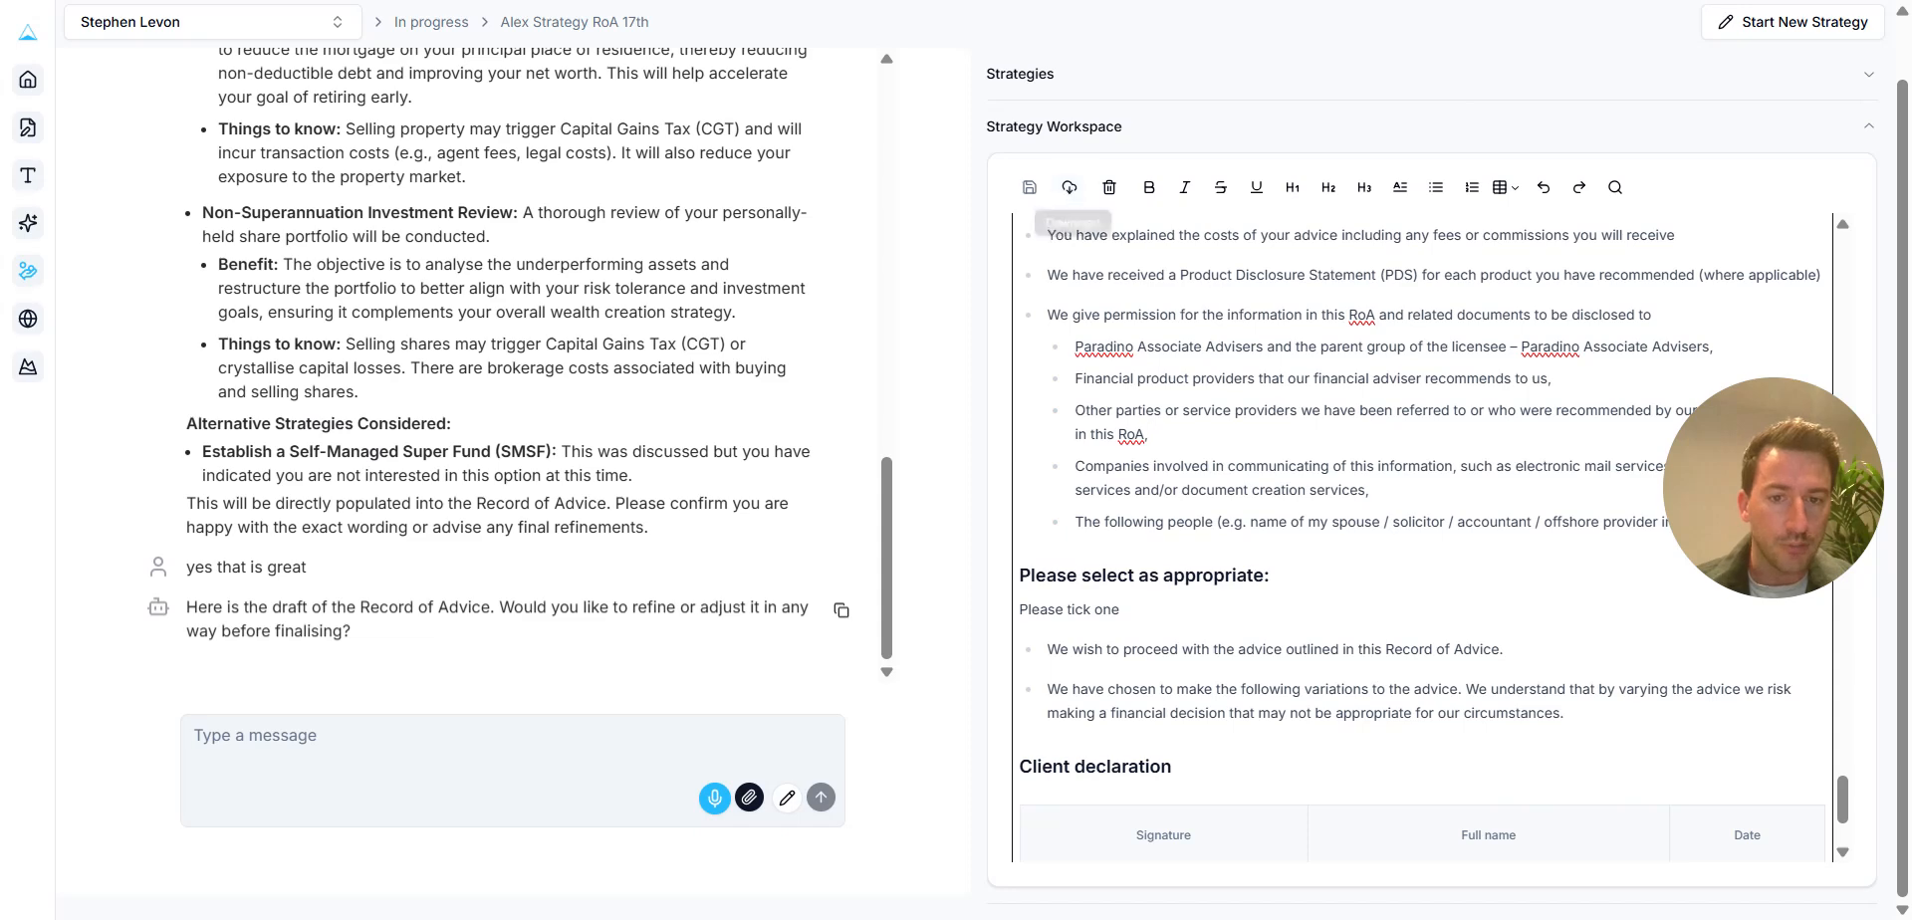
scroll(1422, 538, up, 2)
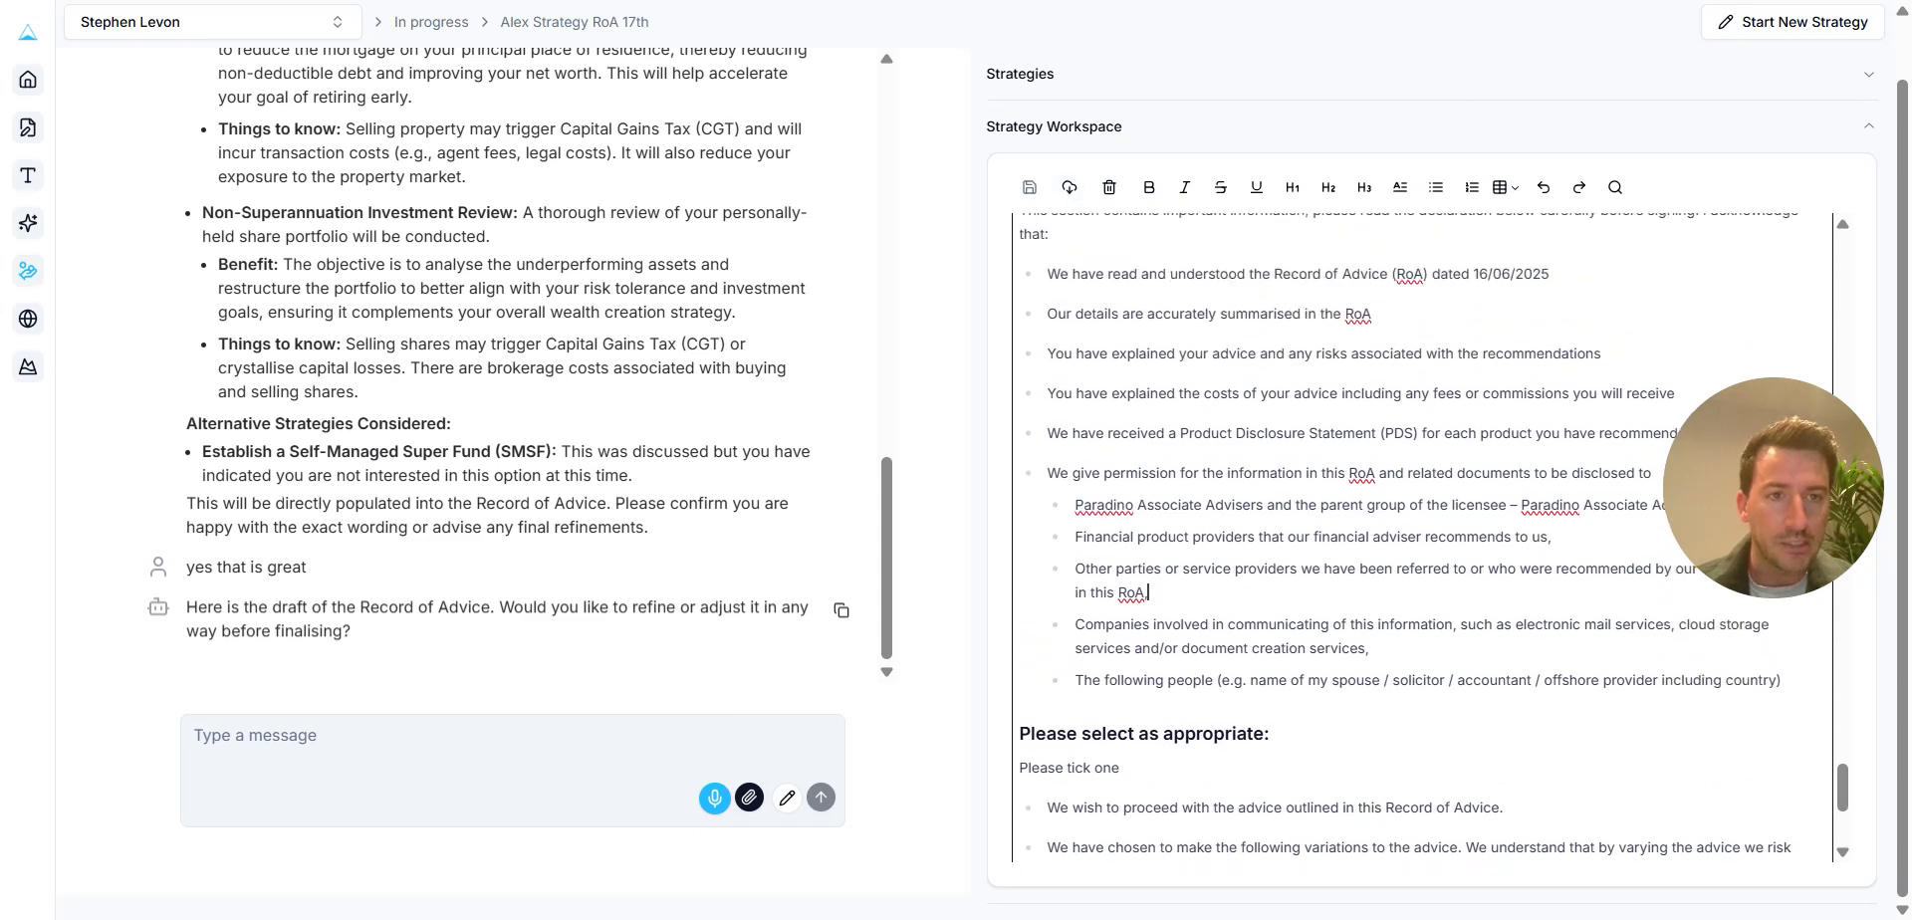
click(1793, 432)
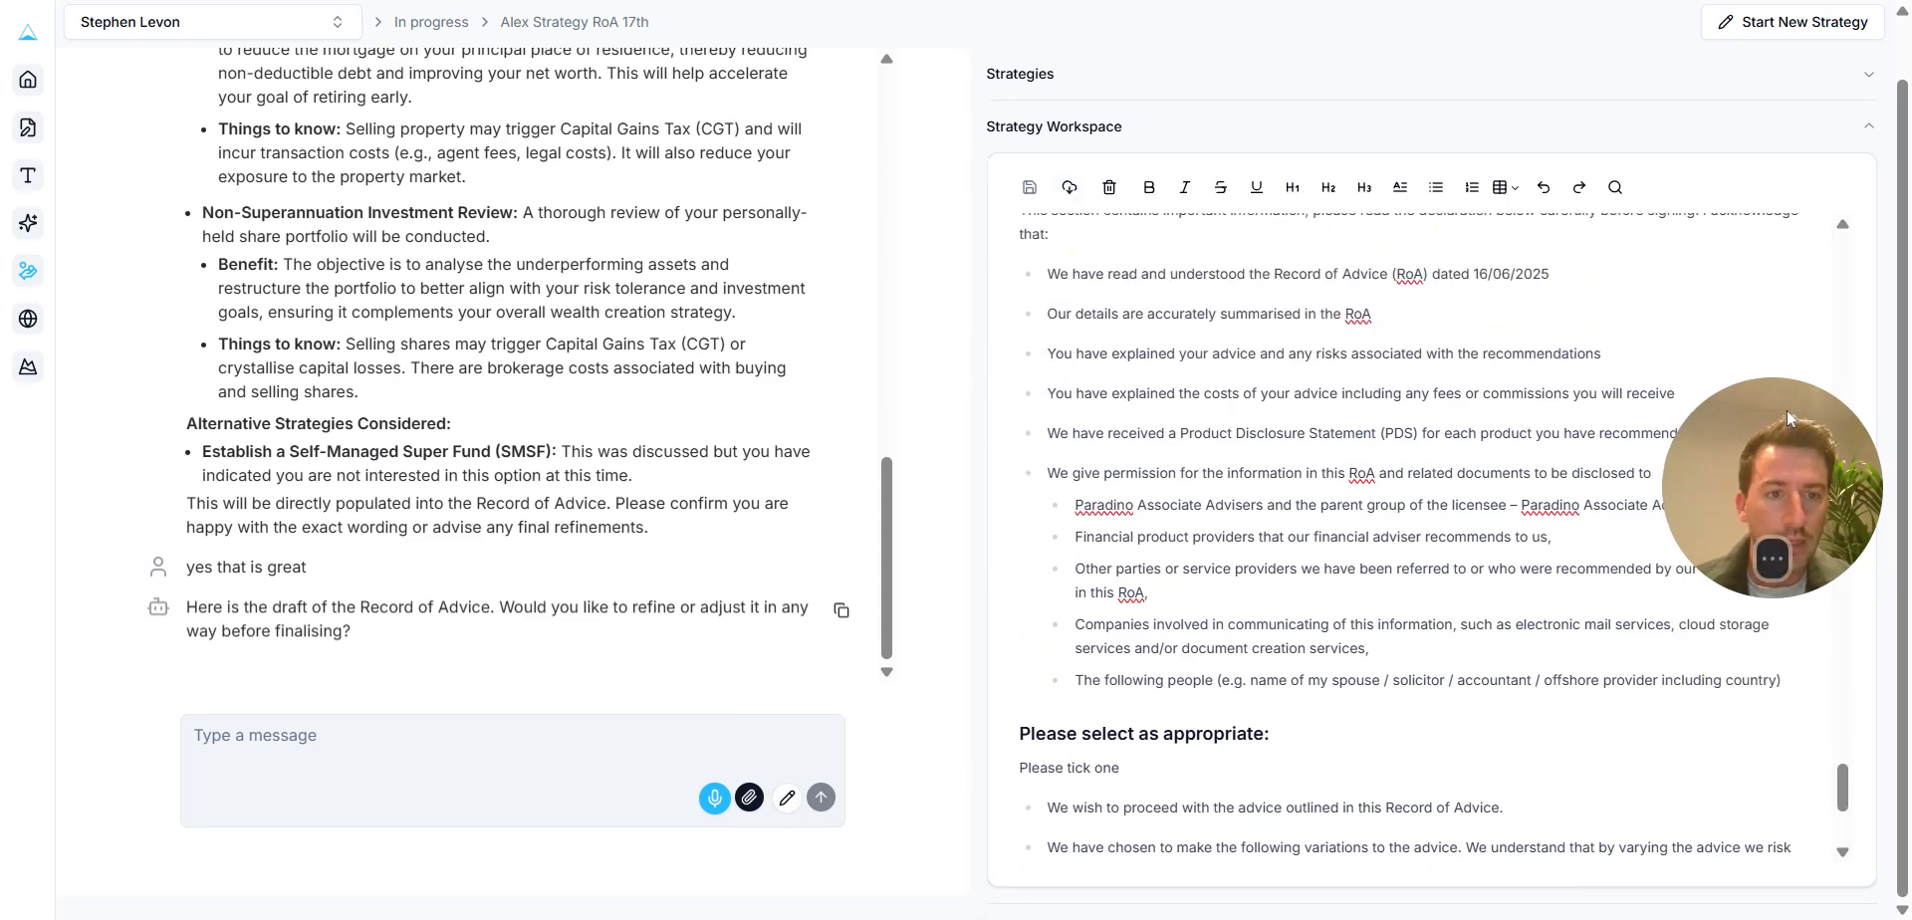
mouse_move(1780, 561)
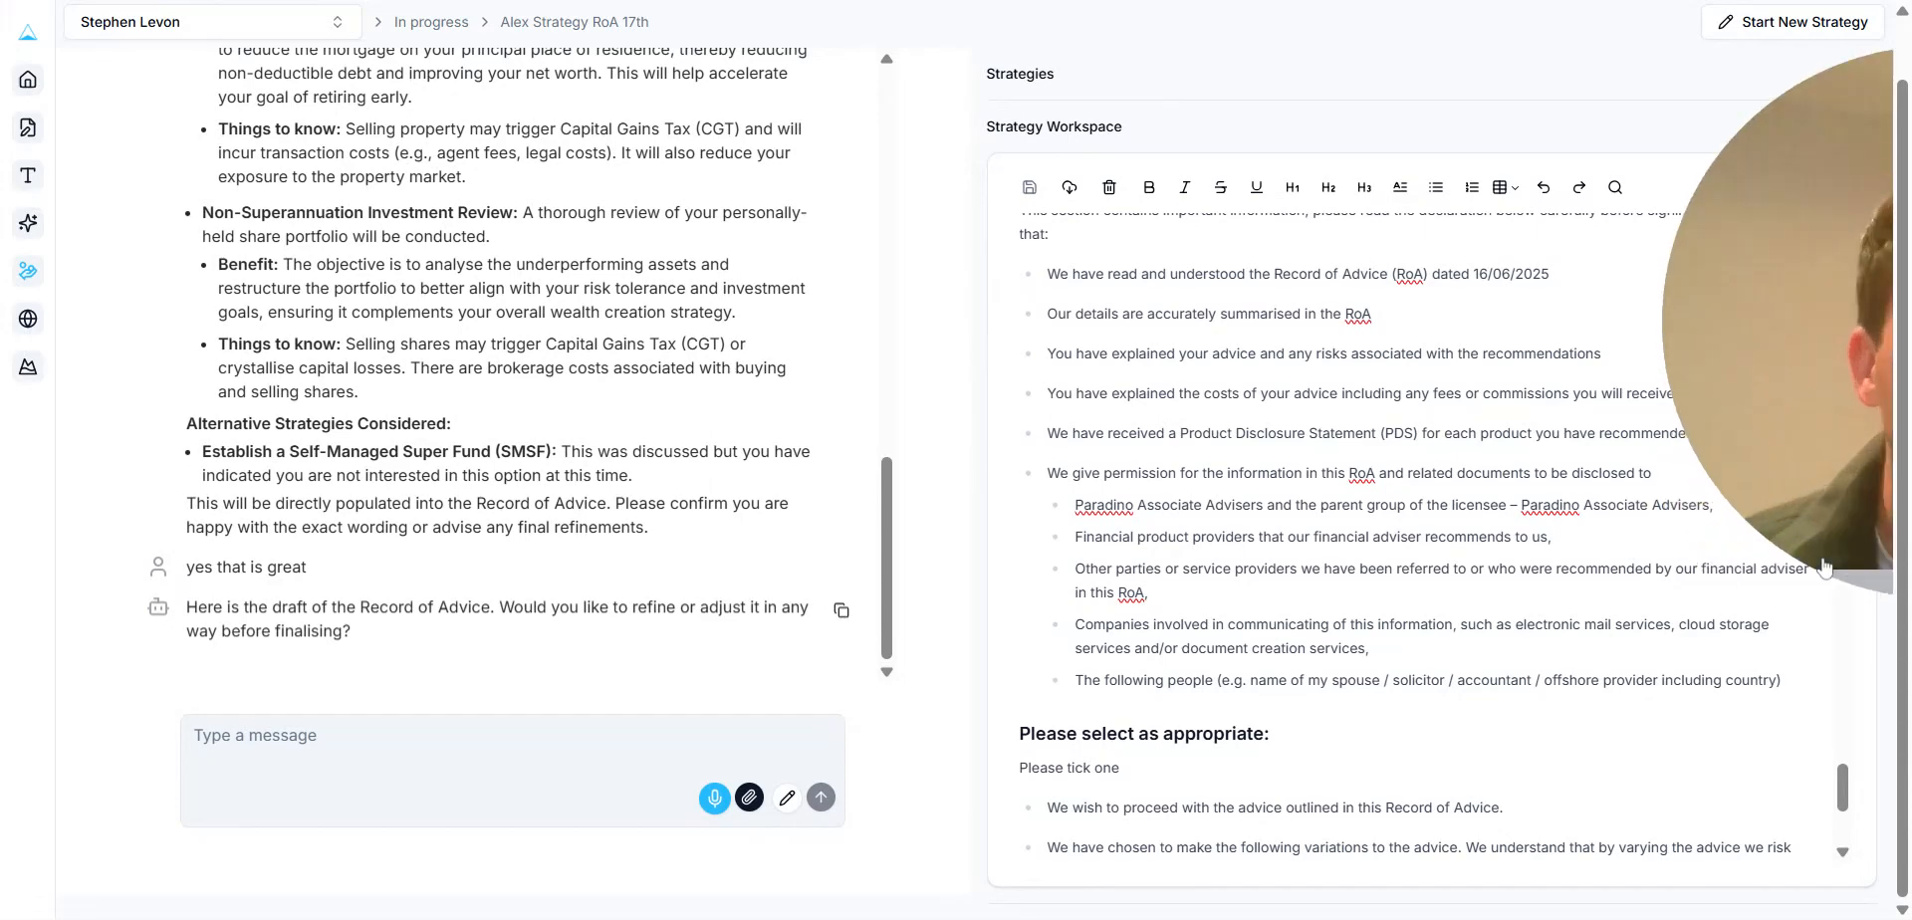
click(1820, 559)
drag(1838, 450, 1139, 503)
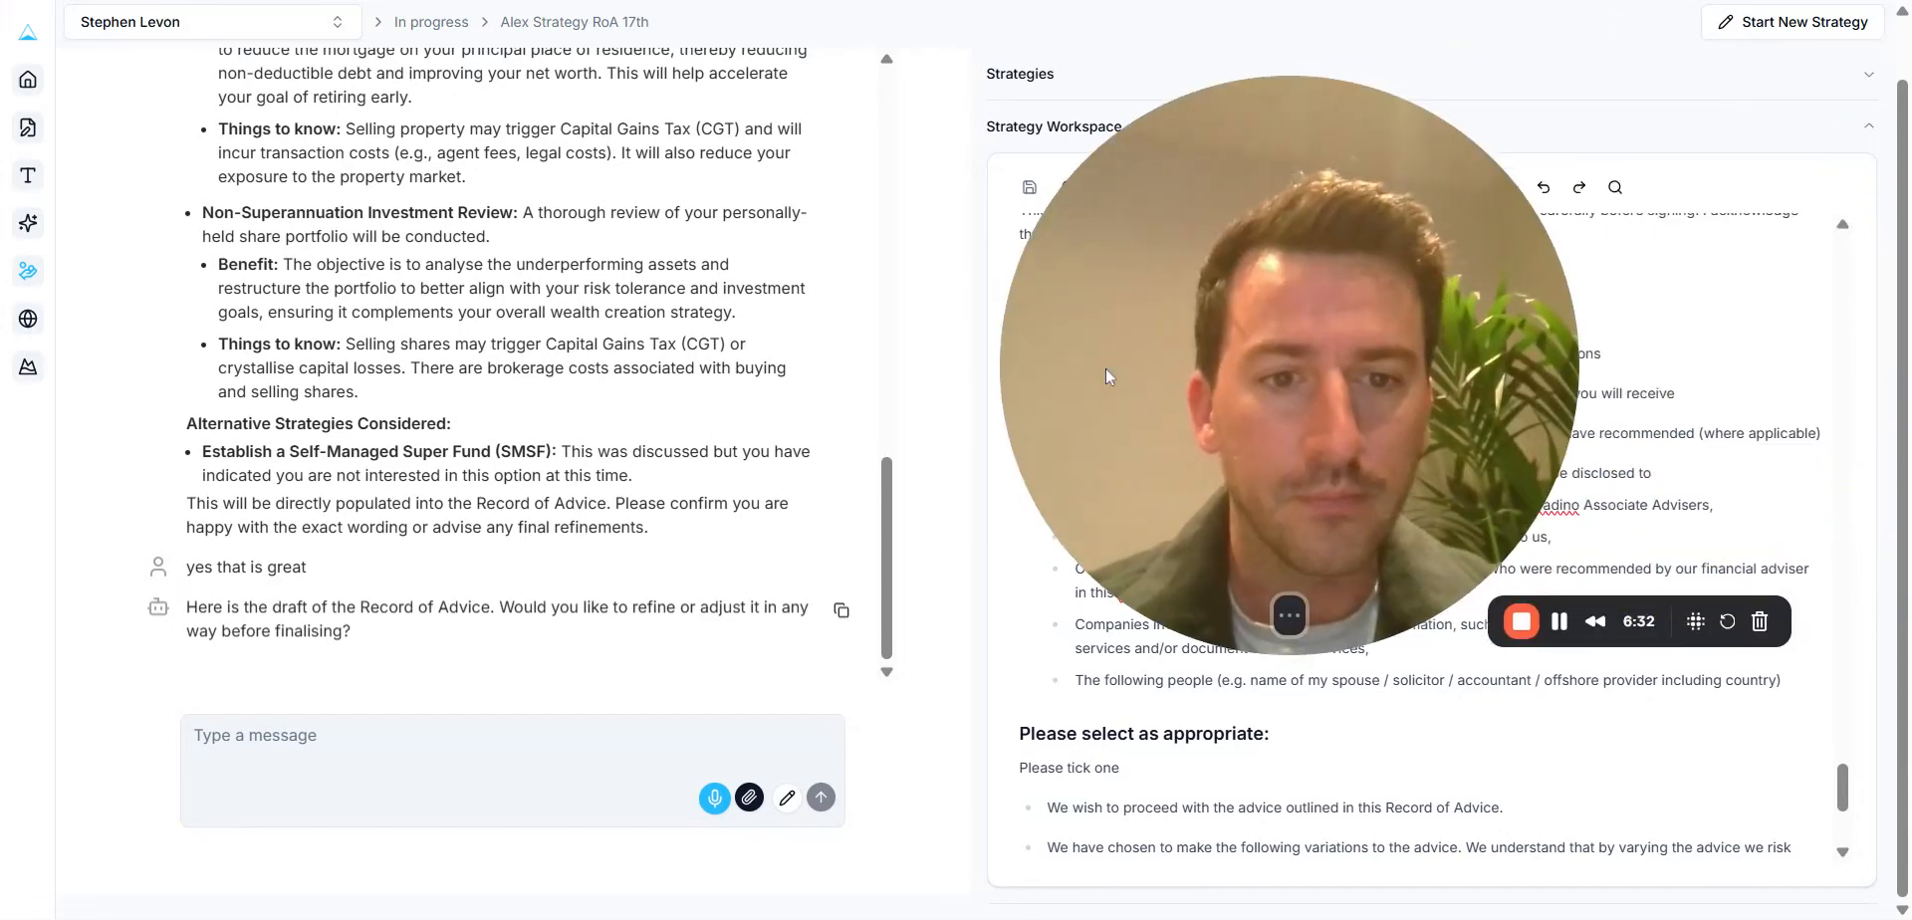